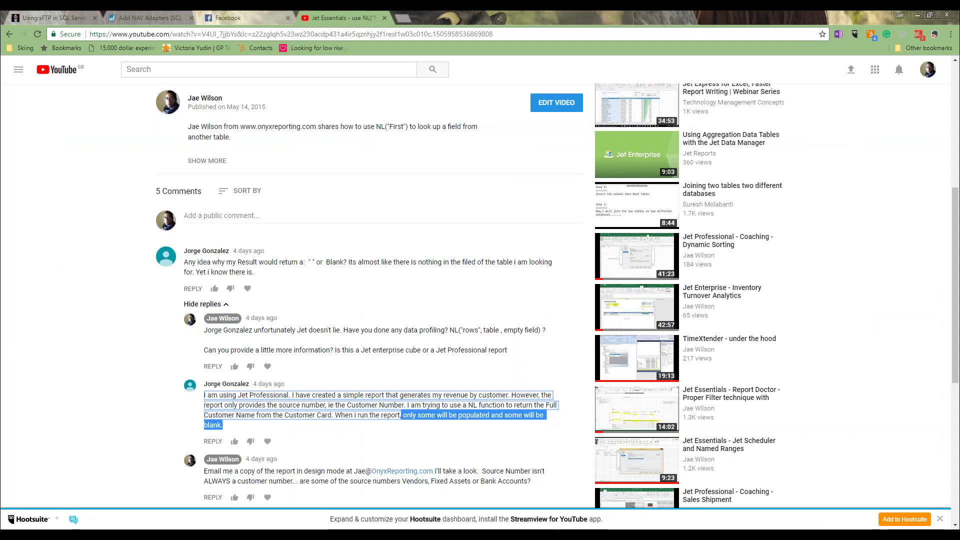
Review the forum comment about revenue by customer and NL lookups that return blank results.
scroll(92, 242, up, 5)
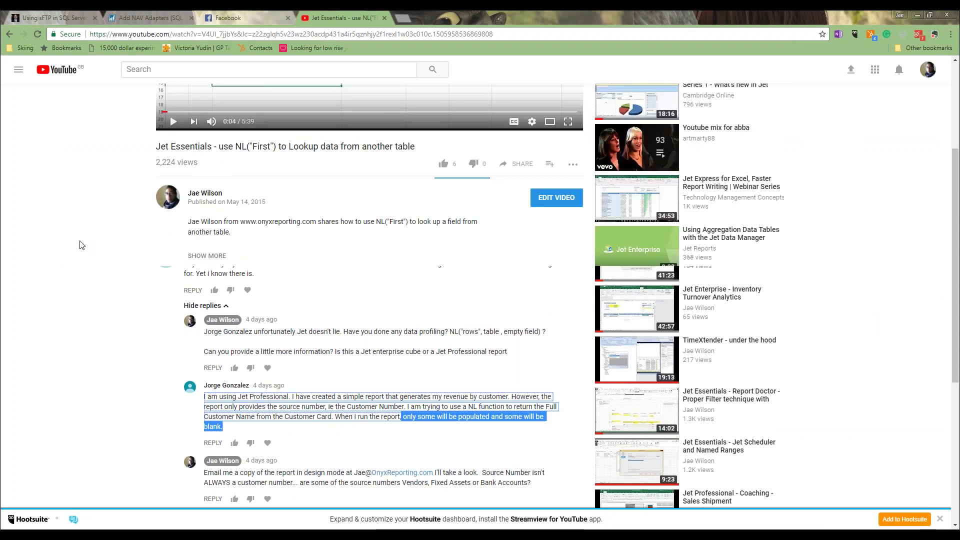
scroll(78, 250, up, 1)
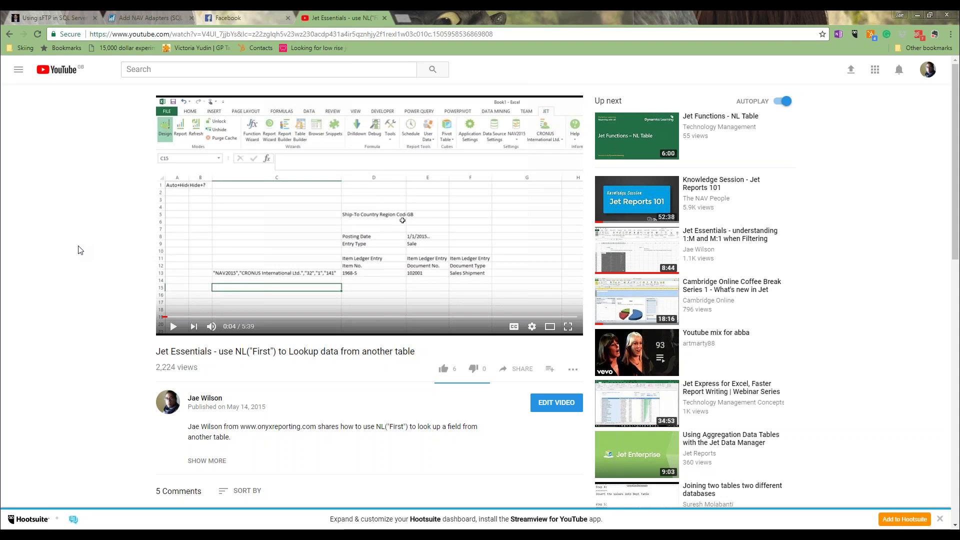
scroll(90, 311, down, 5)
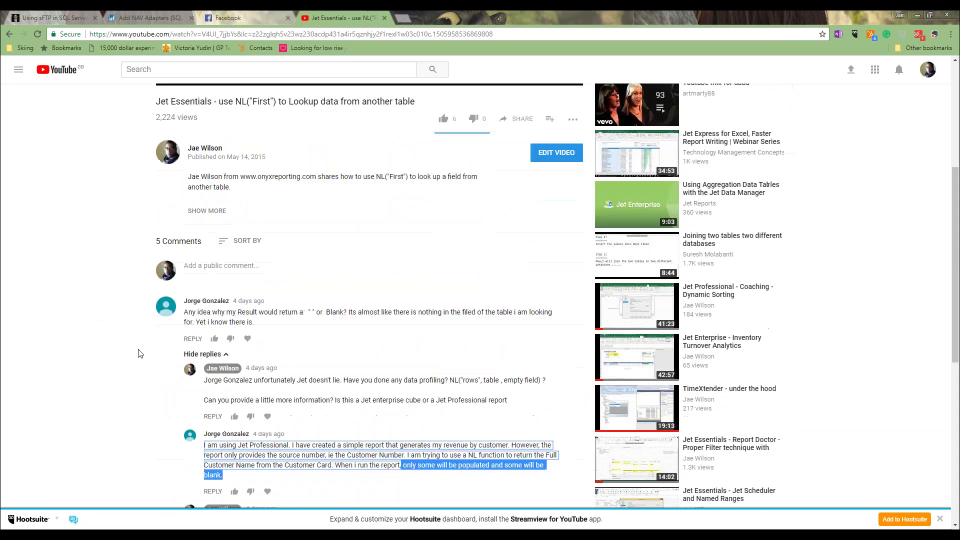
drag(242, 313, 351, 312)
drag(410, 313, 514, 315)
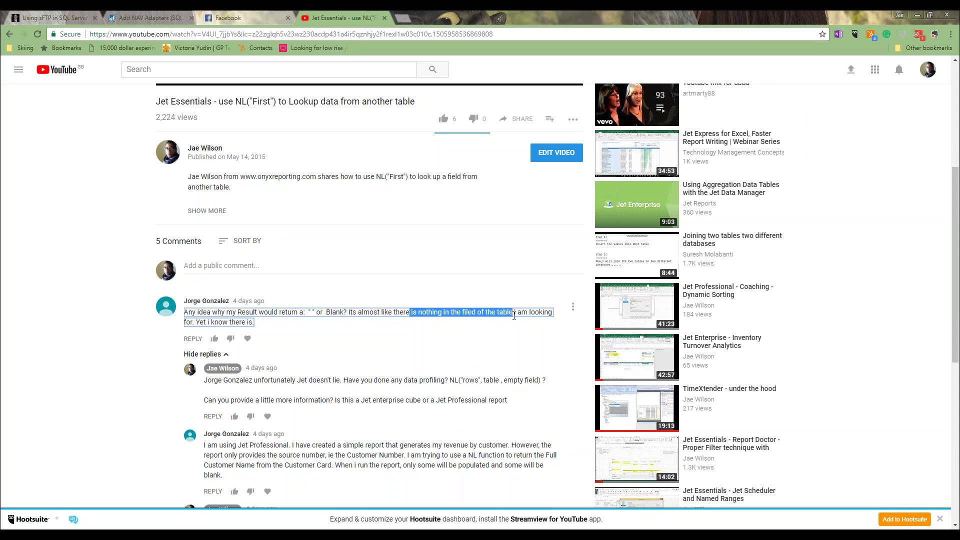
scroll(398, 346, down, 3)
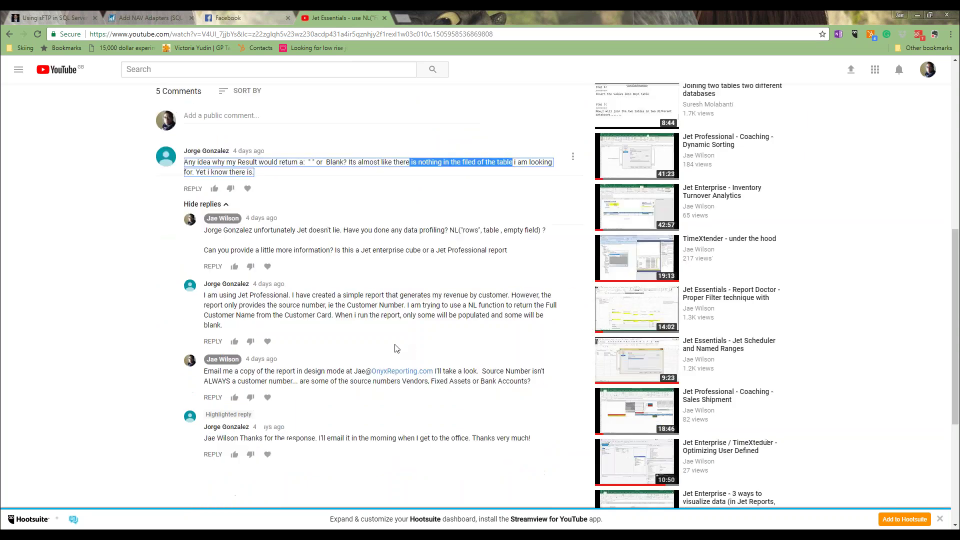
click(398, 325)
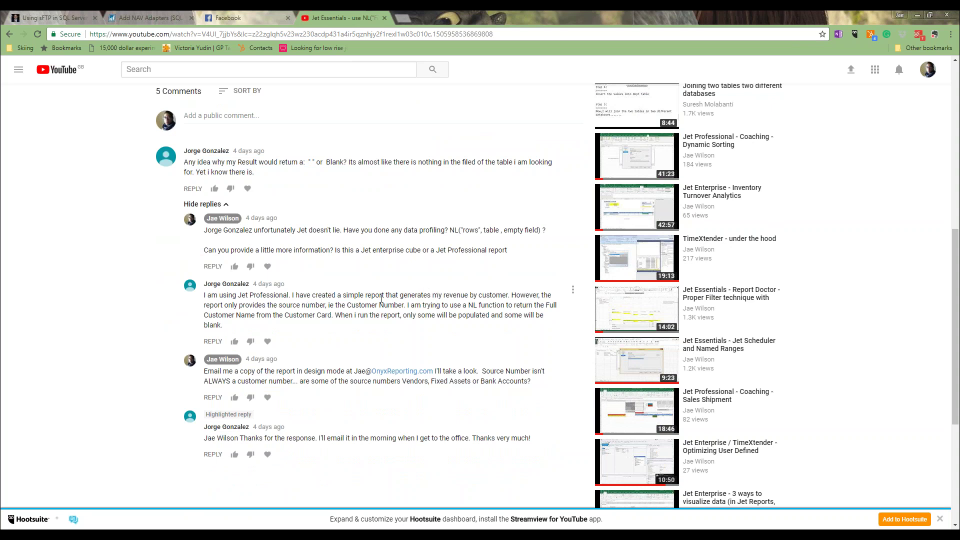
drag(412, 295, 508, 296)
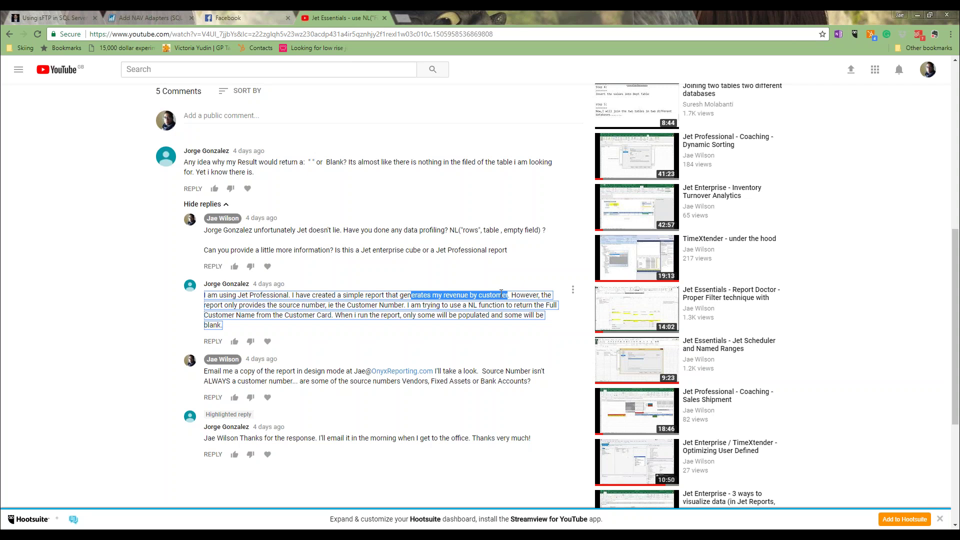
drag(510, 295, 324, 305)
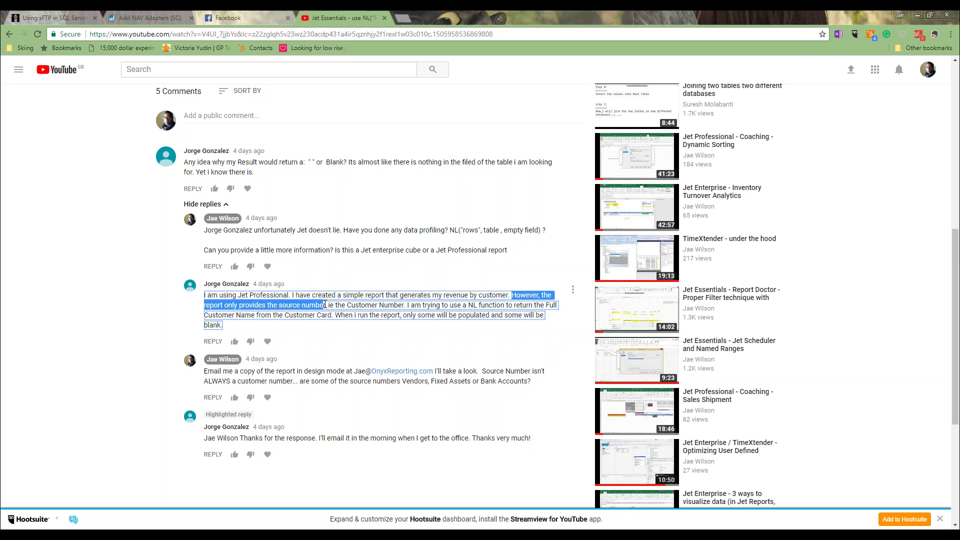
drag(325, 305, 403, 306)
drag(462, 306, 334, 317)
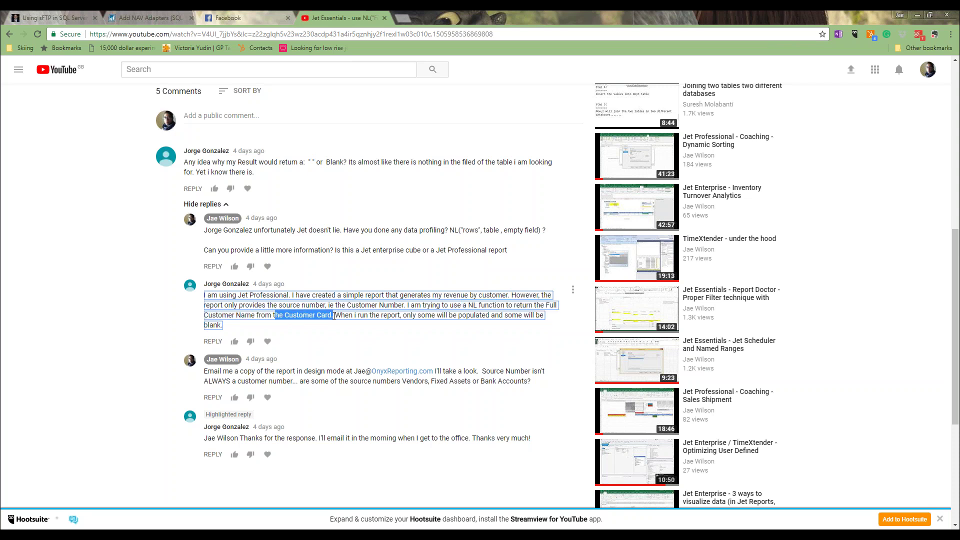
drag(372, 316, 466, 330)
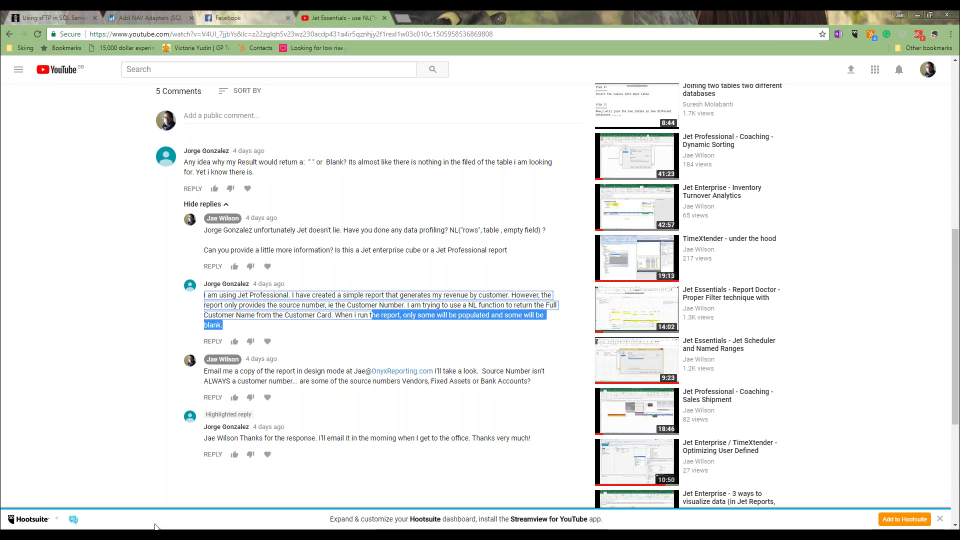
Bring up the Test-II report workbook and select the Name lookup formula in M18.
click(255, 525)
click(202, 365)
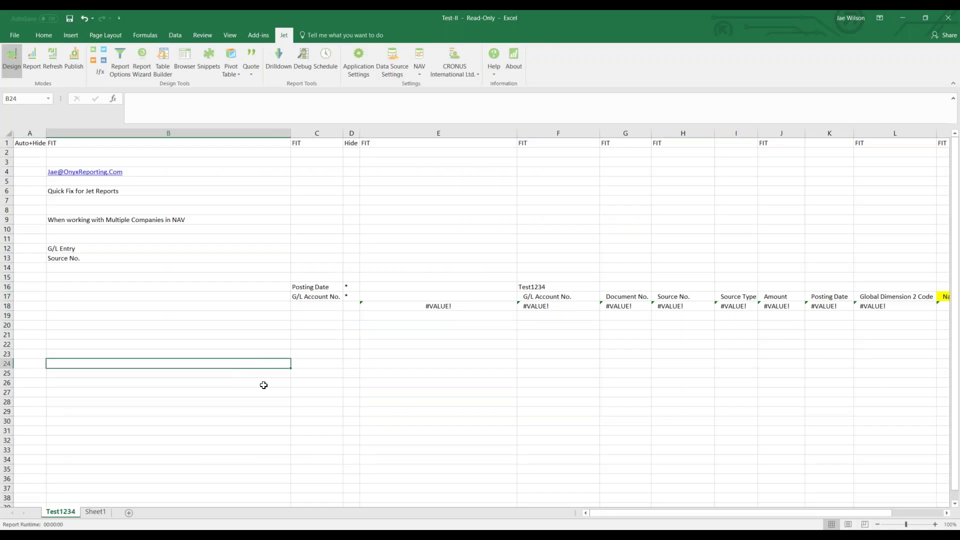
click(68, 190)
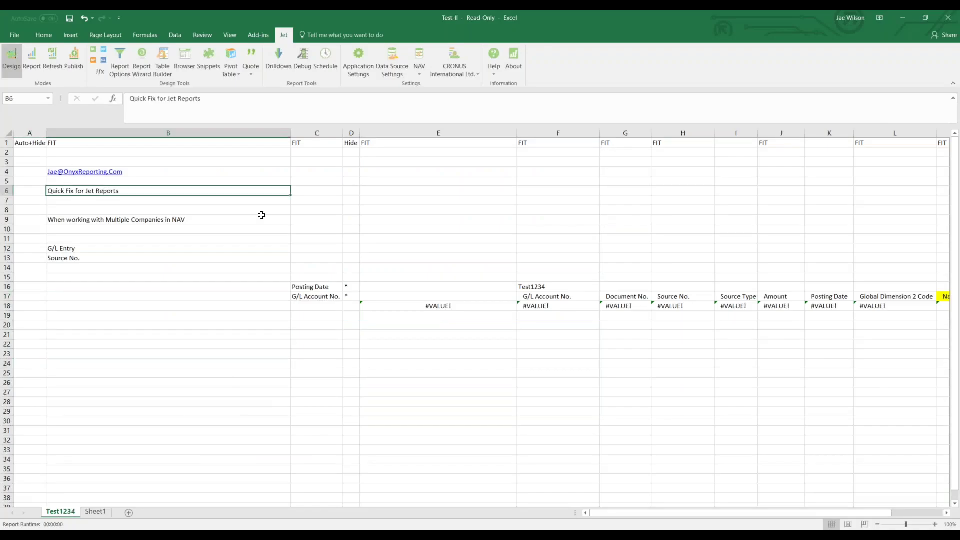
click(236, 170)
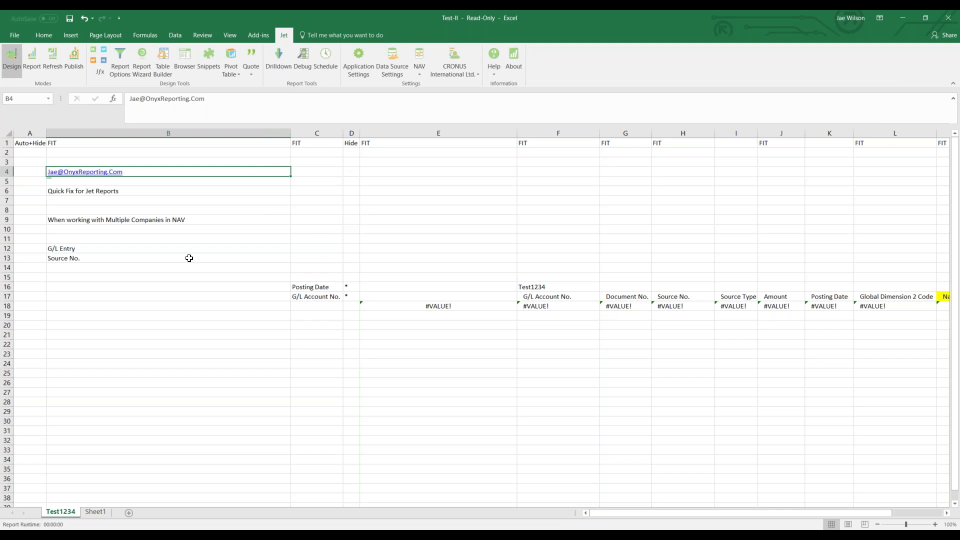
drag(716, 511, 772, 514)
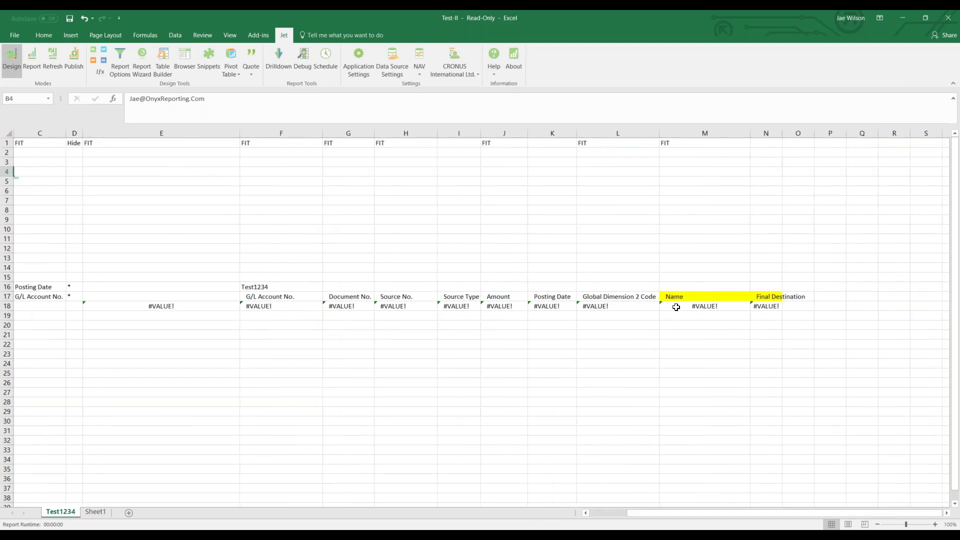
click(676, 306)
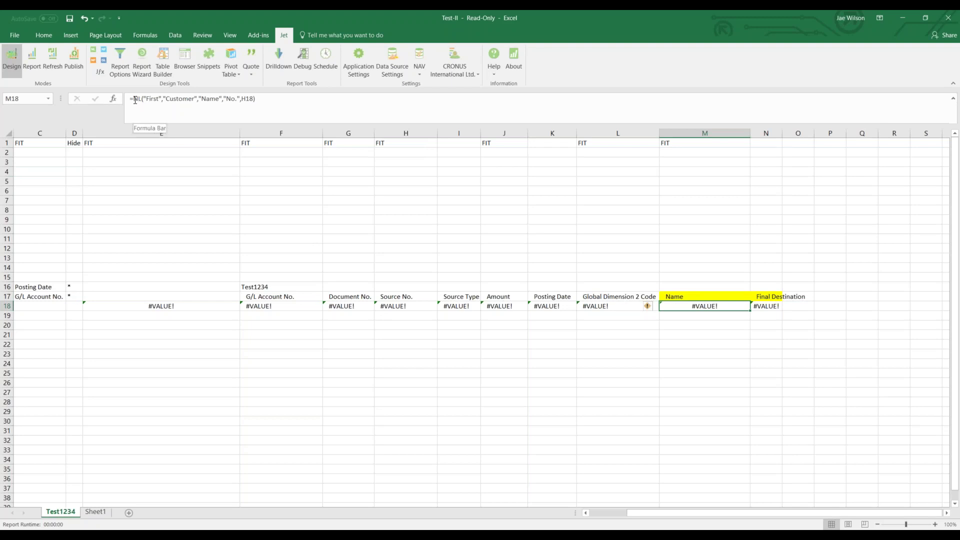
Change M18 to =NL("First","Customer","Name","No.",$H18) by locking the H18 column.
drag(133, 98, 278, 103)
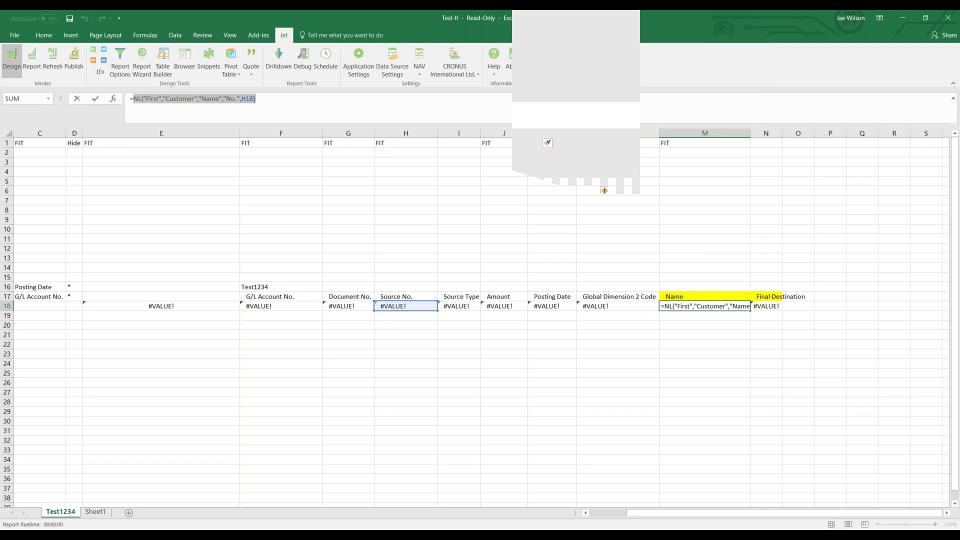
key(Escape)
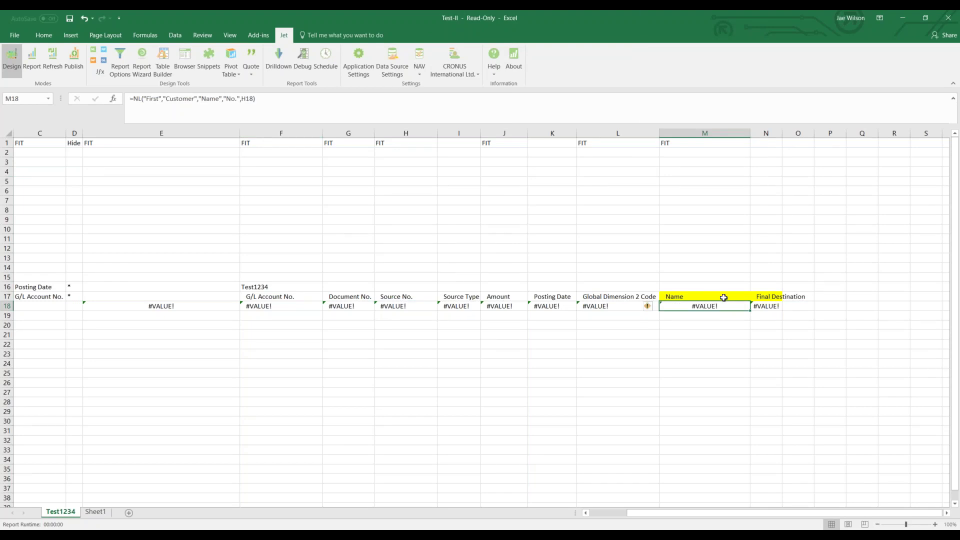
click(242, 98)
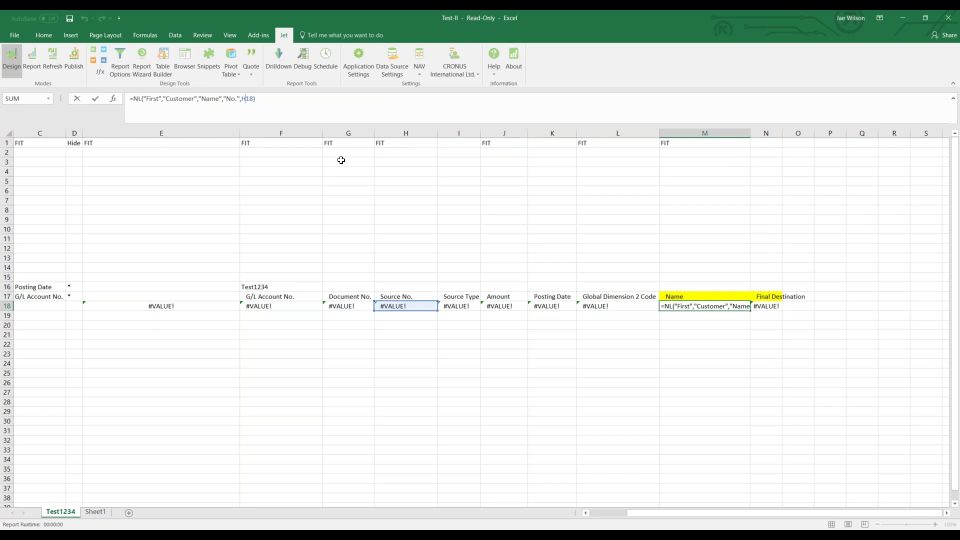
key(F4)
key(F4)
key(F4)
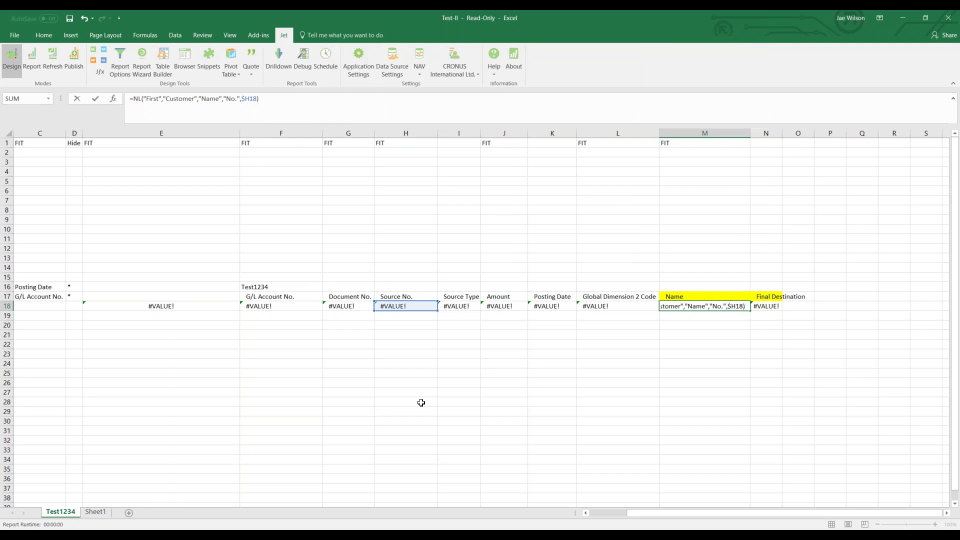
key(ctrl+Return)
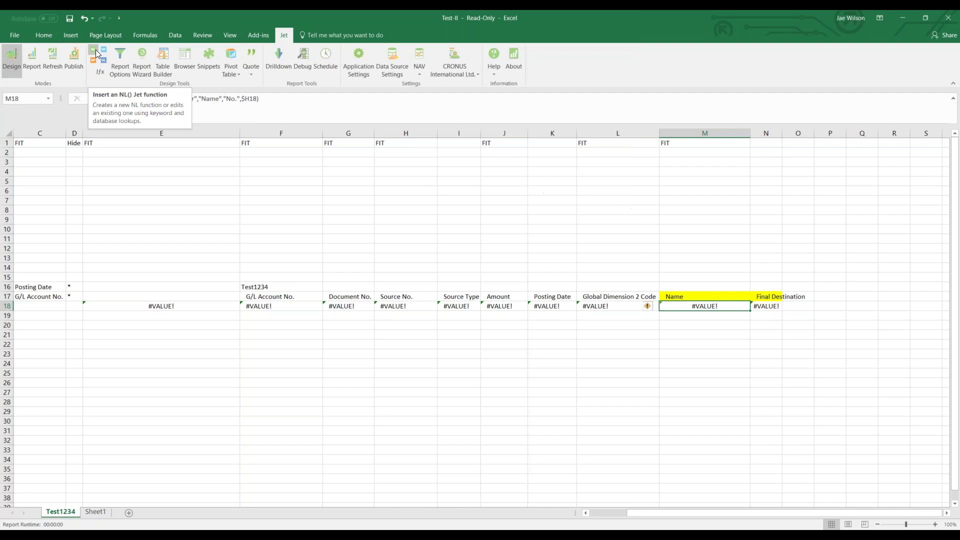
Use the Jet Function Wizard to allow special characters on M18's Filter1, giving "@@"&$H18.
click(95, 50)
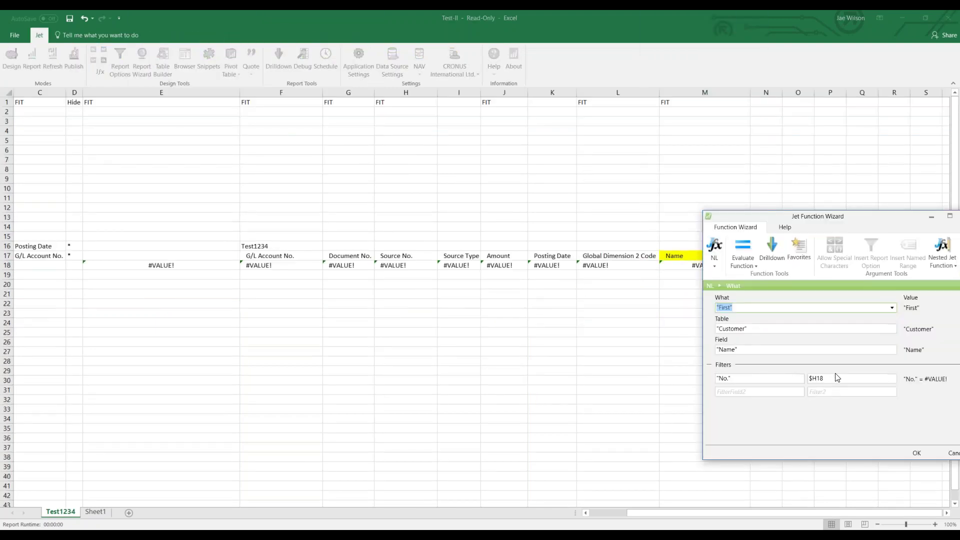
click(840, 379)
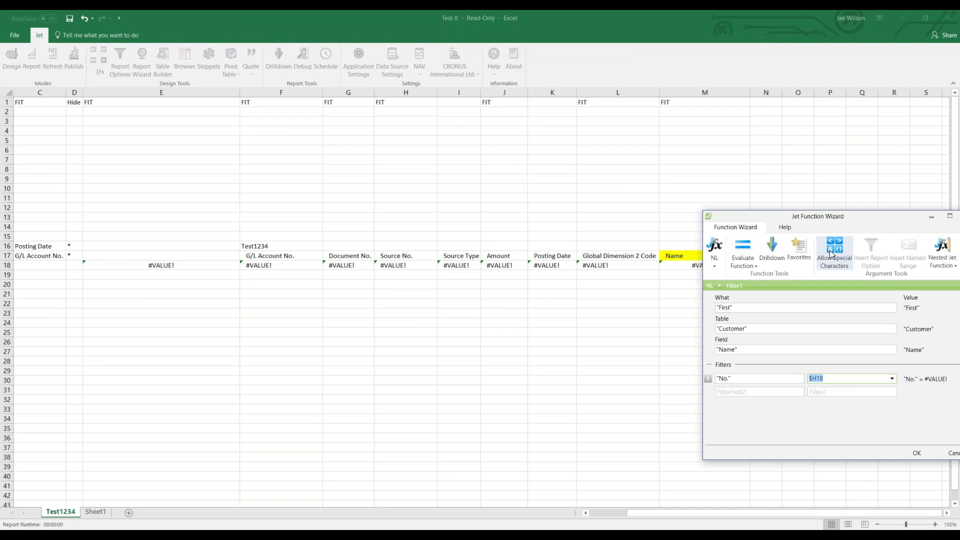
drag(822, 223, 572, 174)
click(589, 200)
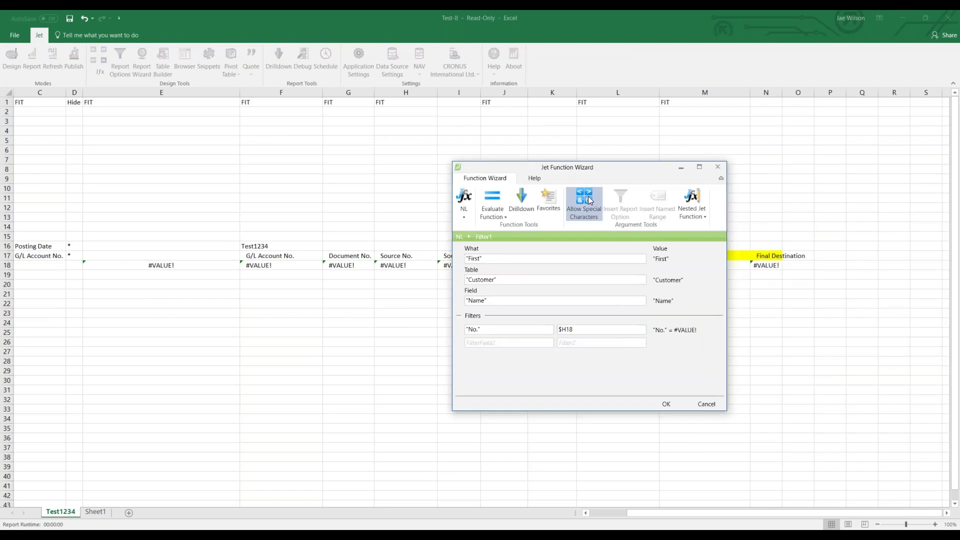
click(581, 334)
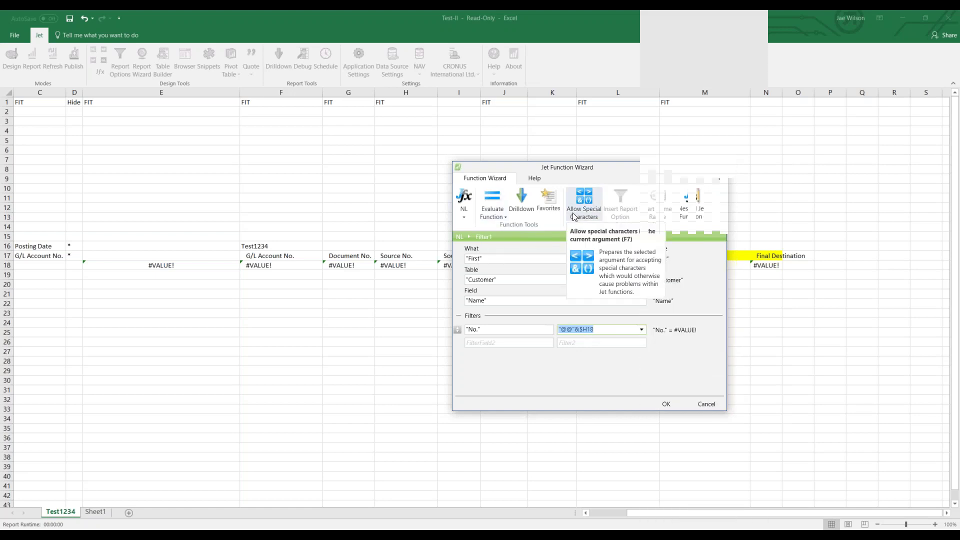
click(489, 205)
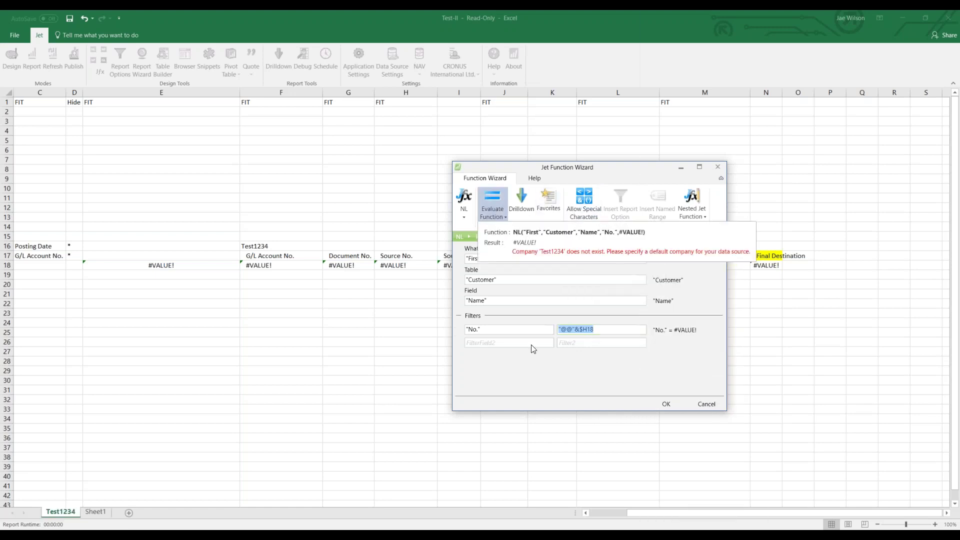
click(671, 404)
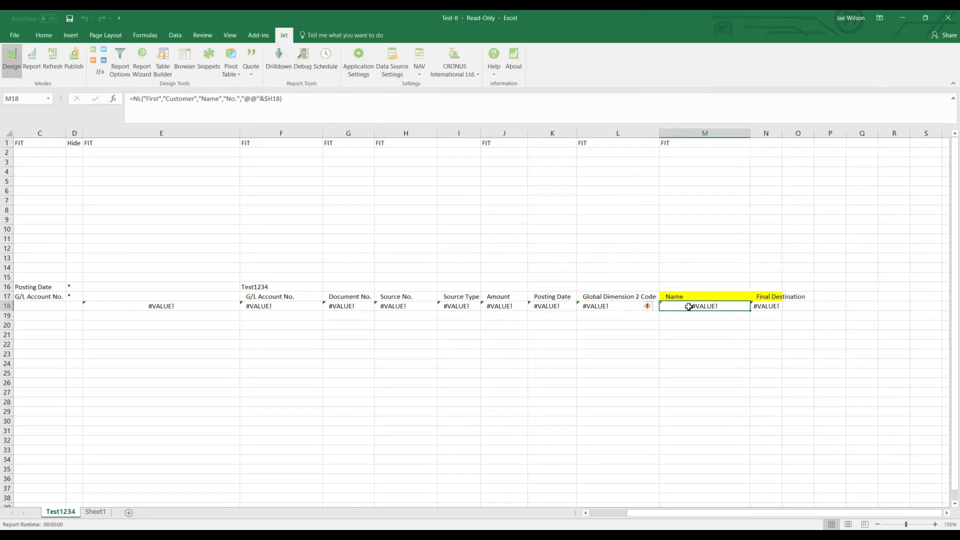
Debug M18, then correct the company in F16 to CRONUS International Ltd.
click(303, 59)
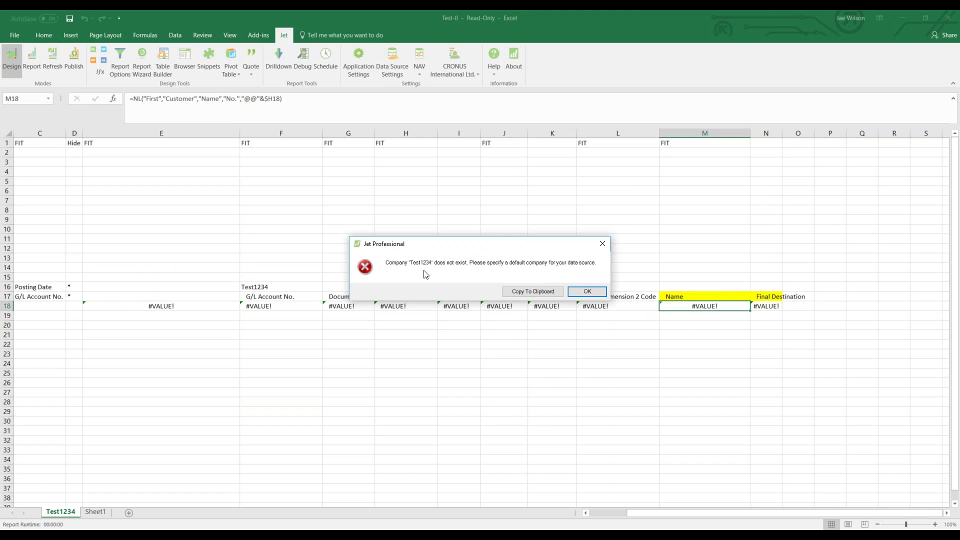
click(580, 294)
click(276, 288)
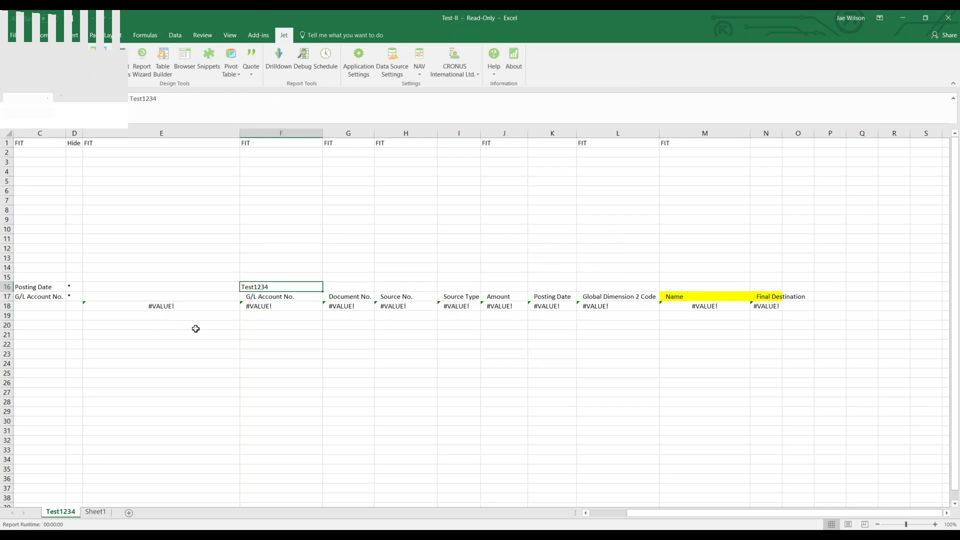
text(CRO)
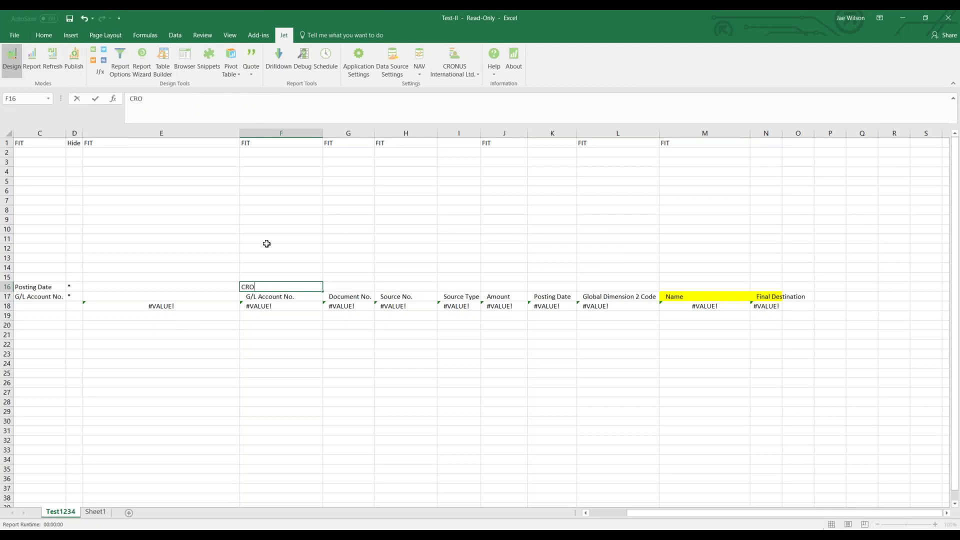
text(NUS Interntaion)
key(BackSpace)
text(ational Ltd.)
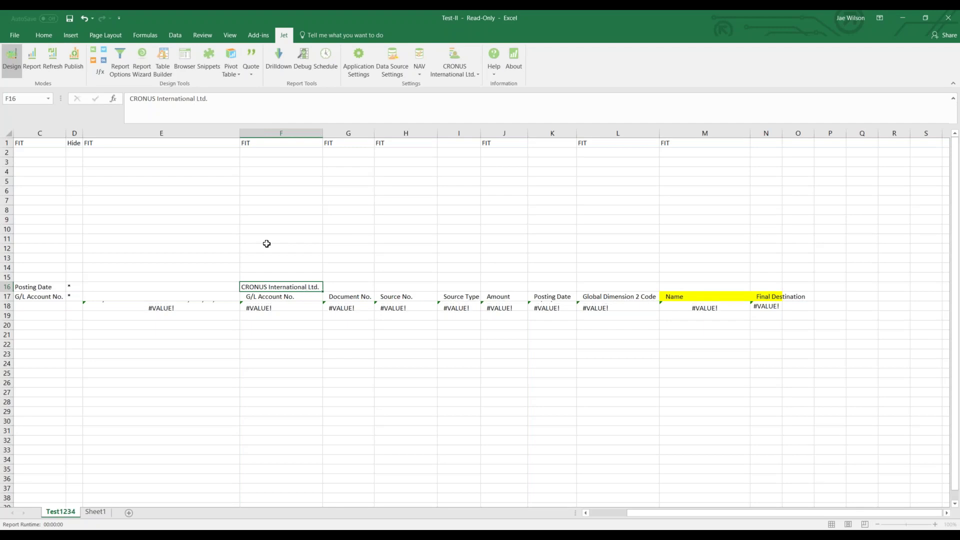
key(Return)
click(272, 286)
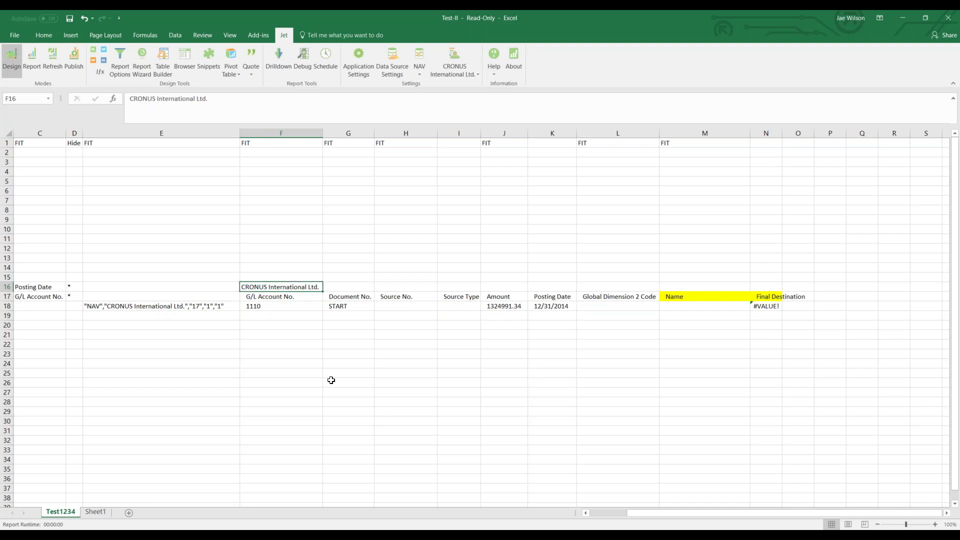
Inspect the NL formulas in E18, M18 and N18 and debug the Posted Rental Header error.
click(199, 296)
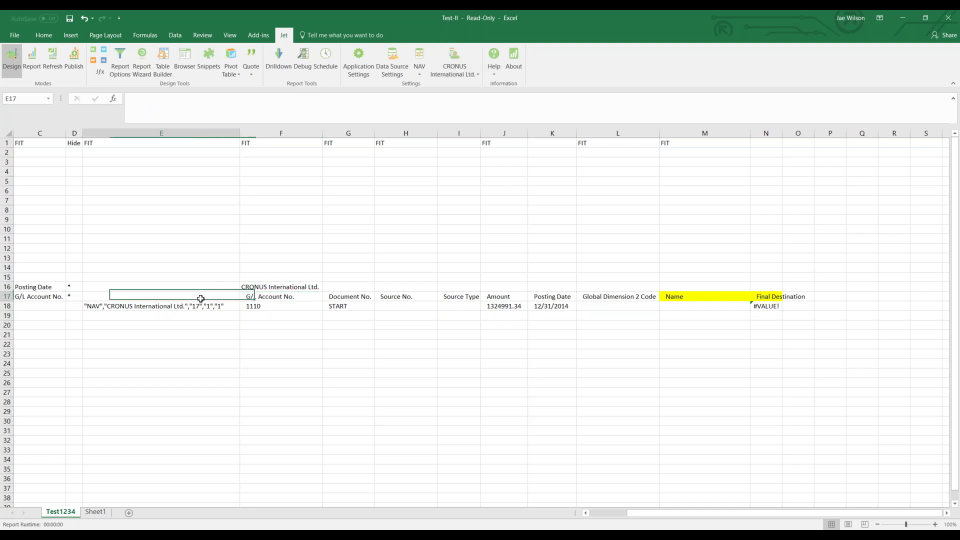
drag(199, 313, 199, 310)
click(199, 308)
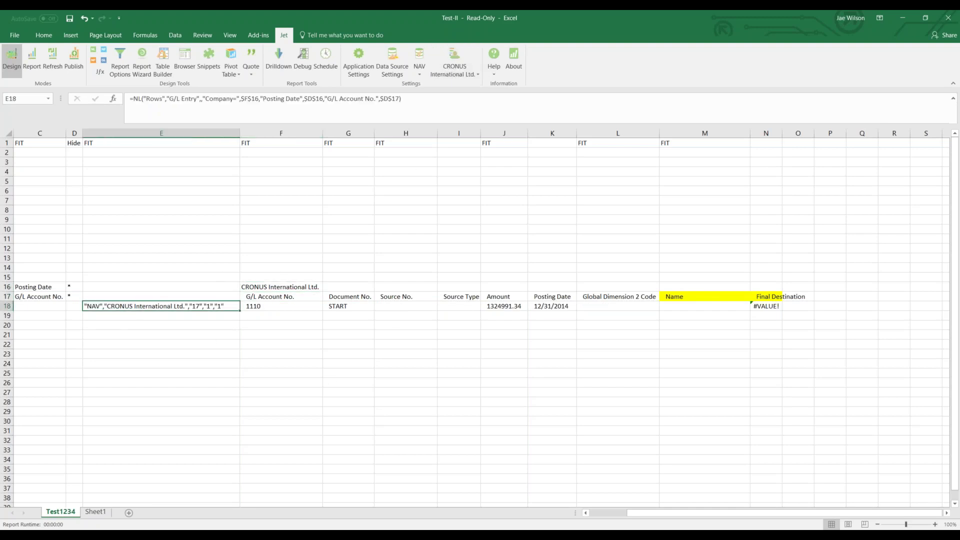
click(733, 307)
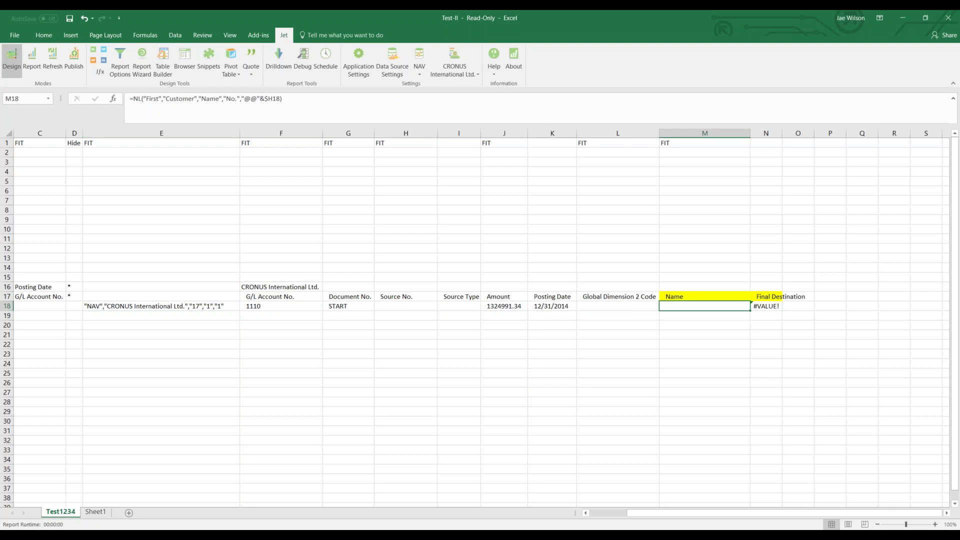
click(778, 307)
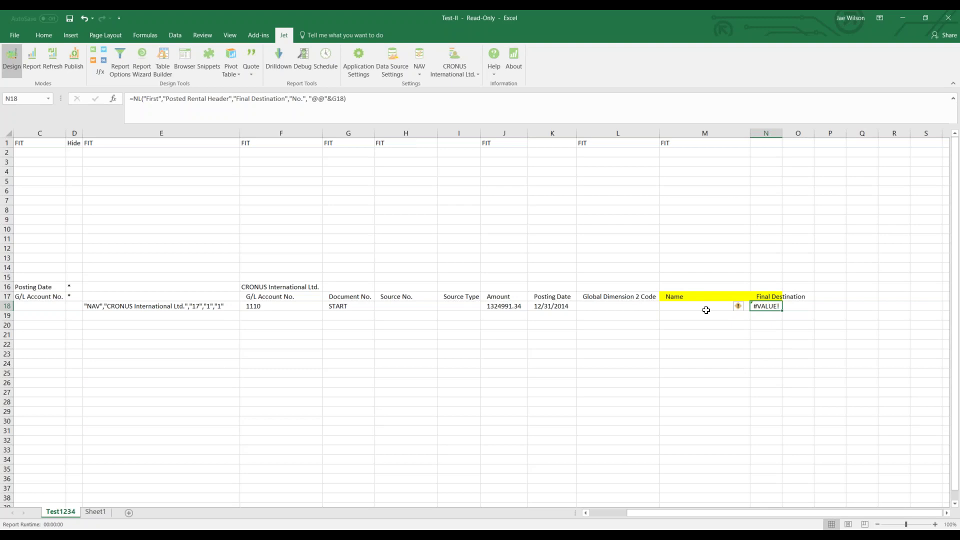
click(297, 63)
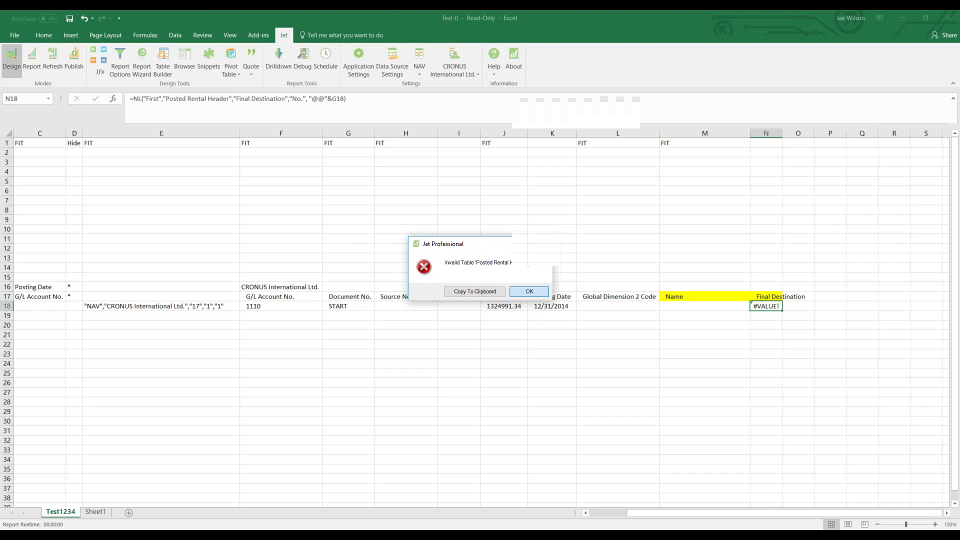
click(533, 291)
Change N18's filter from "@@"&G18 to "@@"&$G18.
drag(306, 99, 345, 102)
click(328, 99)
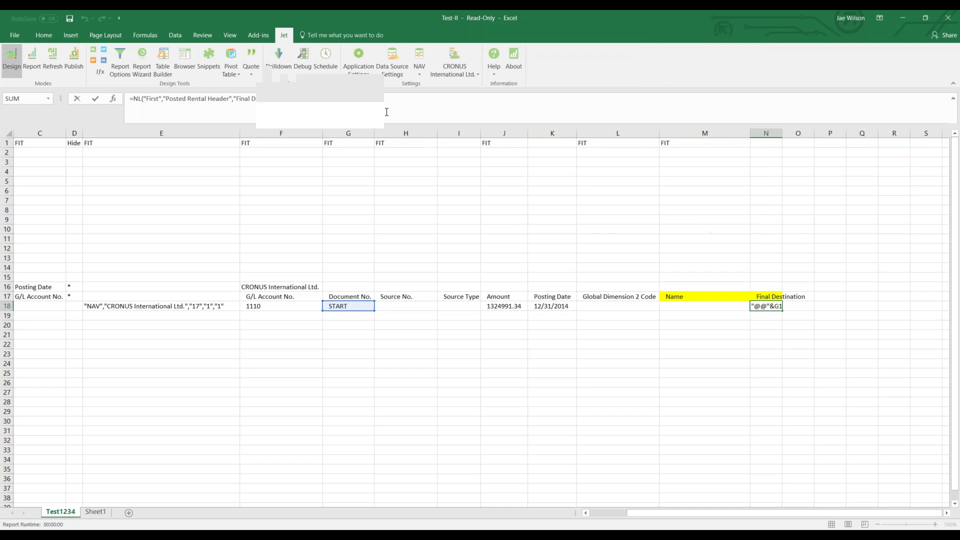
key(Right)
text($)
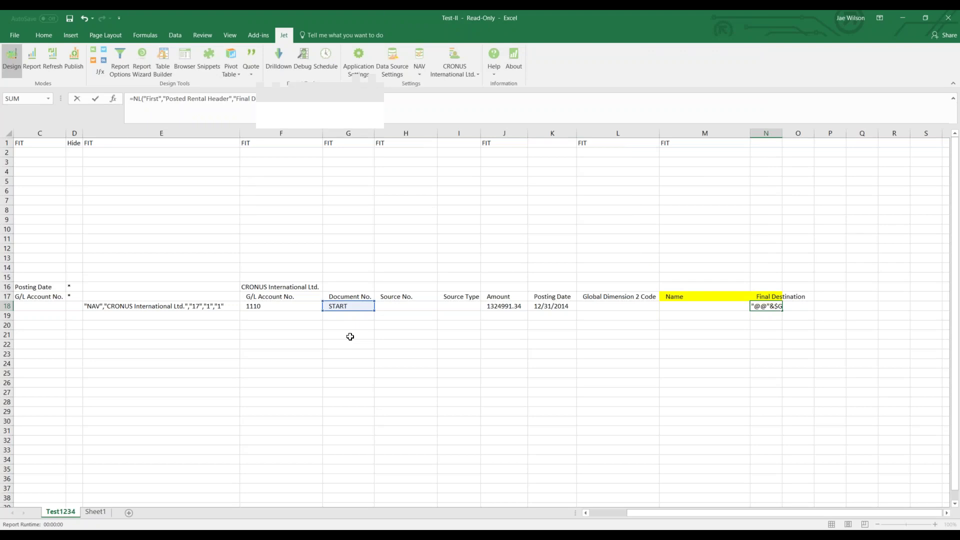
key(Return)
key(Left)
key(Left)
key(Left)
key(Left)
key(Left)
key(Left)
key(Left)
key(Left)
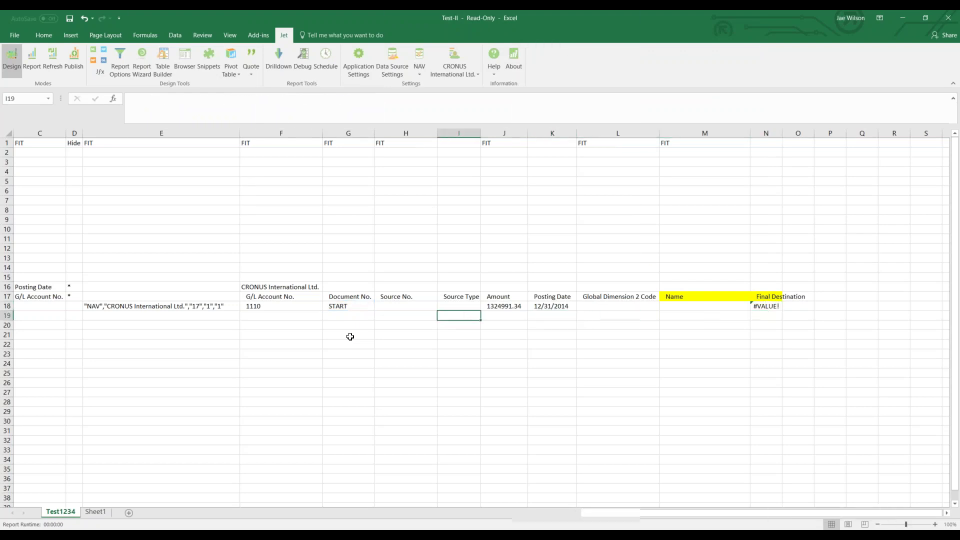
Write the B7 note '--- use "@@"& to allow for special characters or BLANKS'.
key(Up)
key(Up)
key(Up)
key(Up)
key(Left)
key(Left)
key(Left)
key(Left)
key(Left)
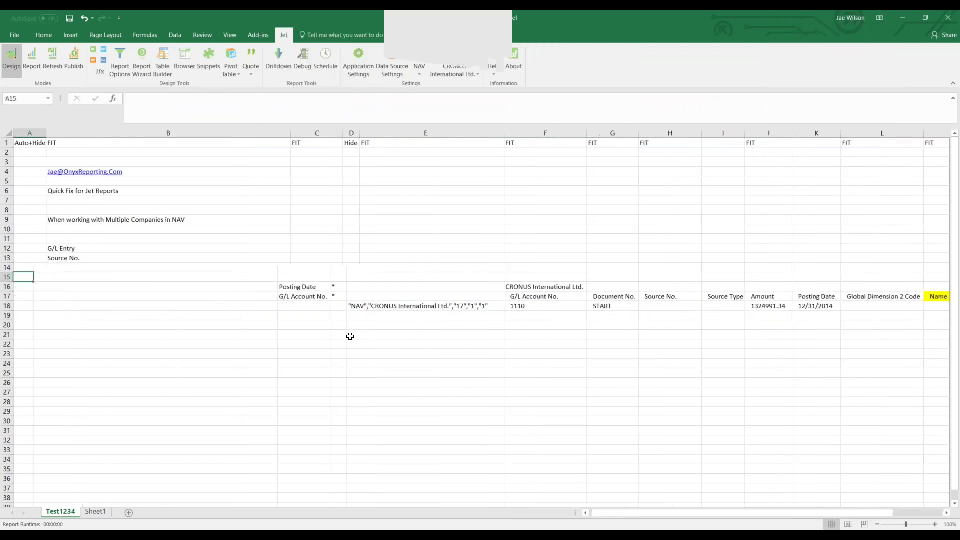
click(162, 200)
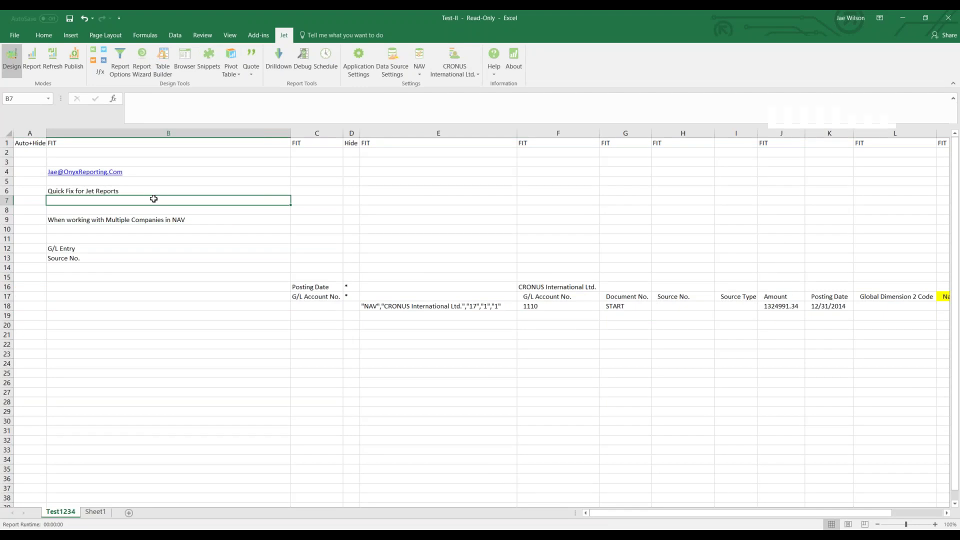
text(--- use)
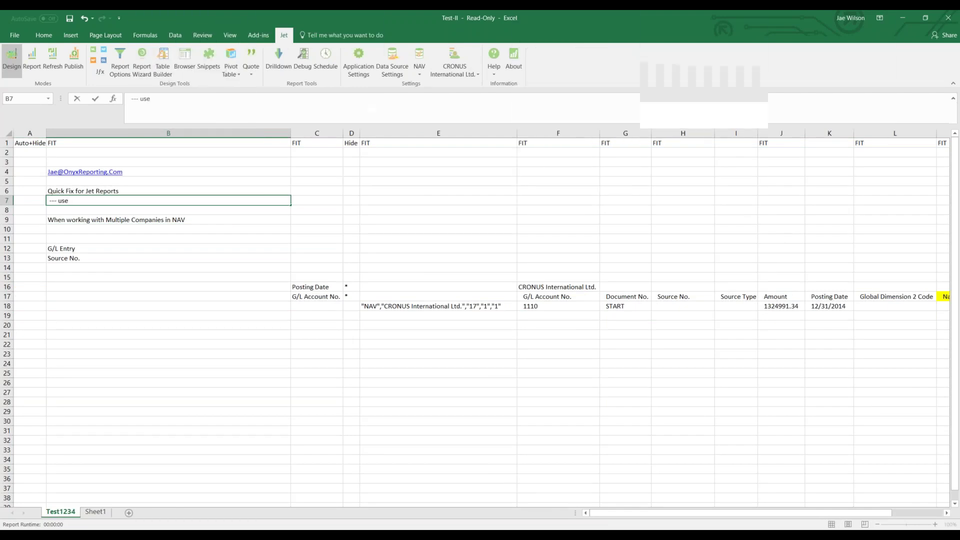
text( "@@"&)
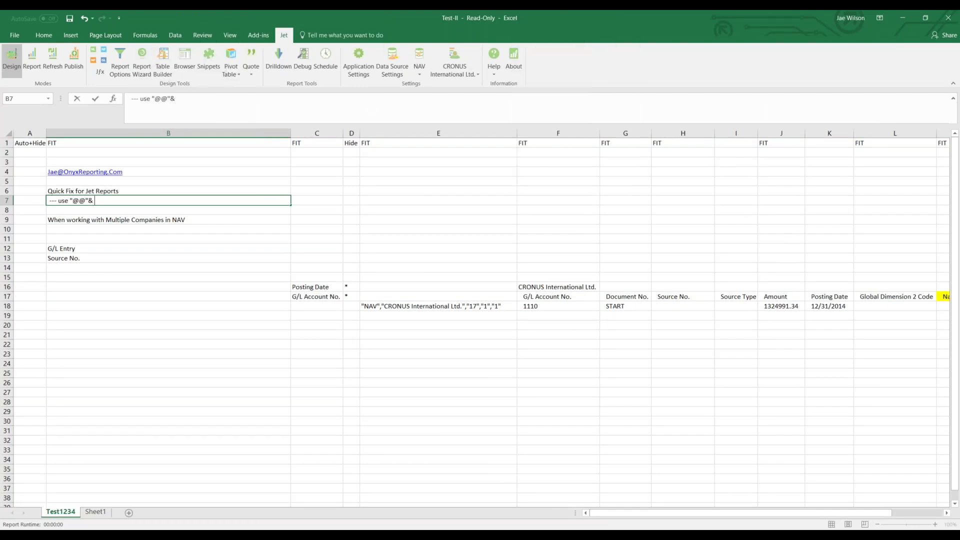
text( to allowo for special ch)
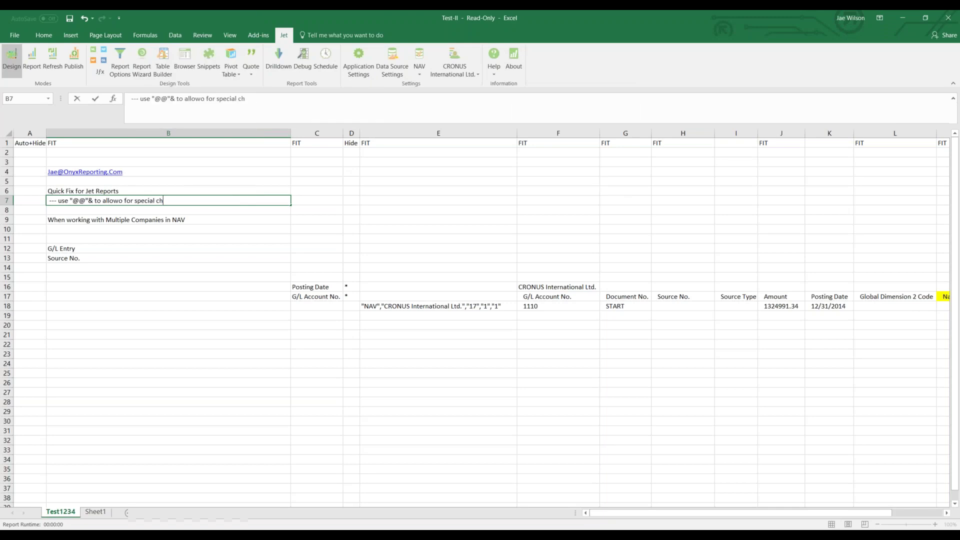
text(aracters)
key(Return)
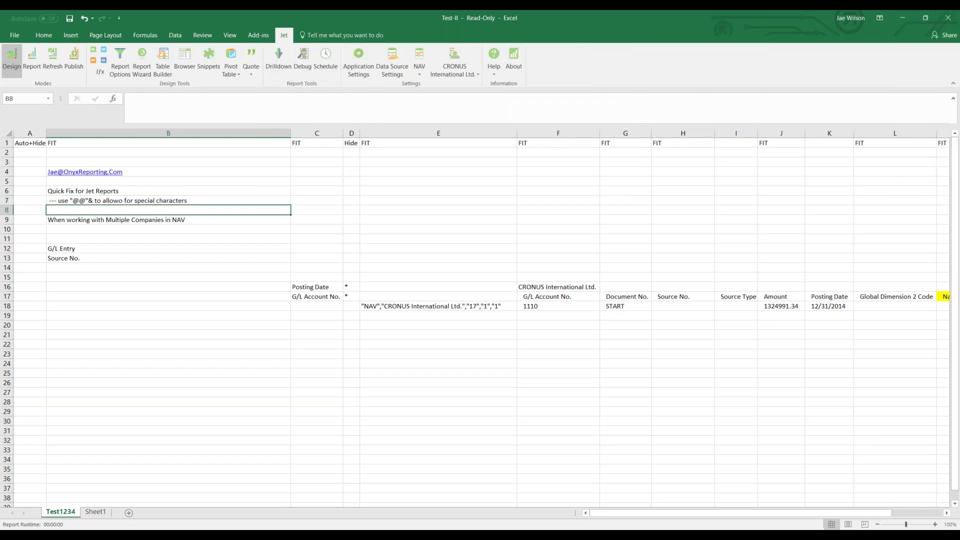
key(Up)
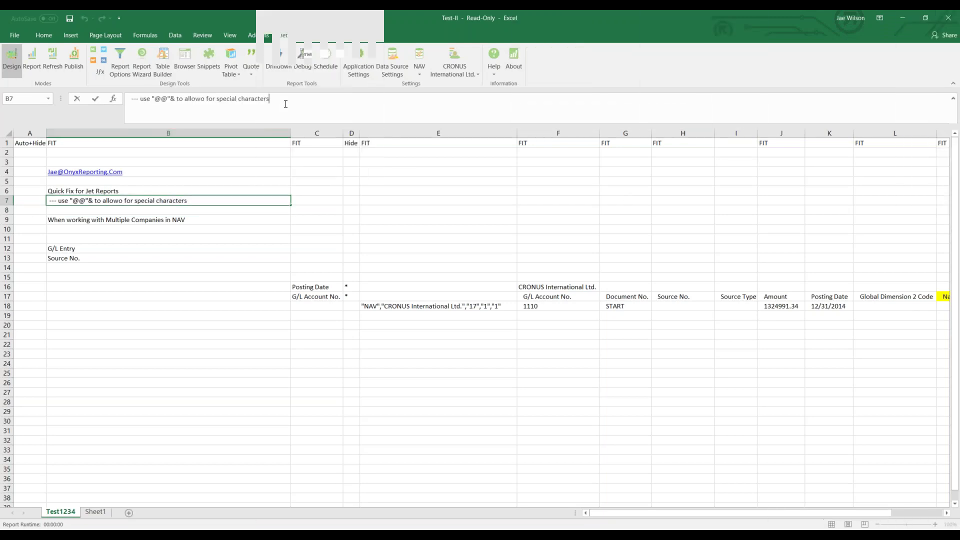
click(286, 104)
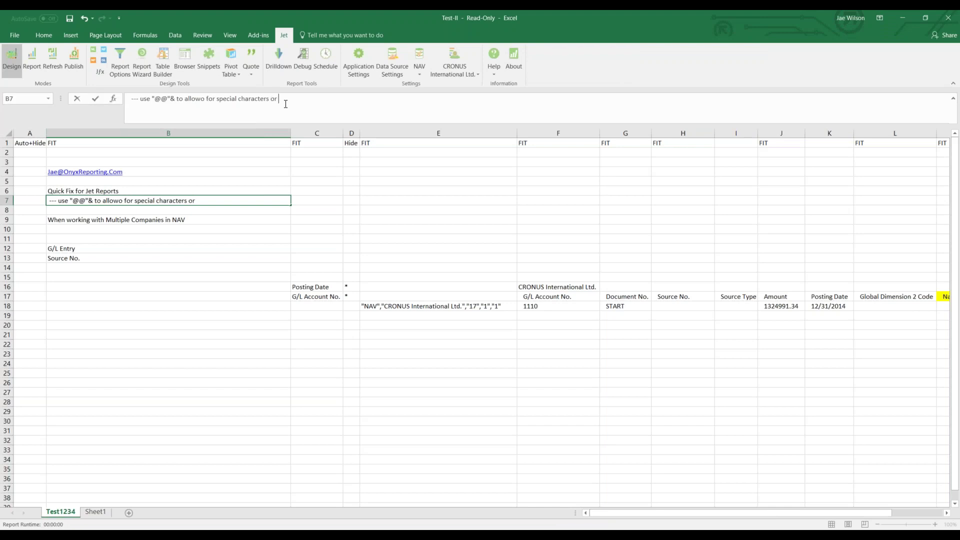
text(or BLANKS)
key(Return)
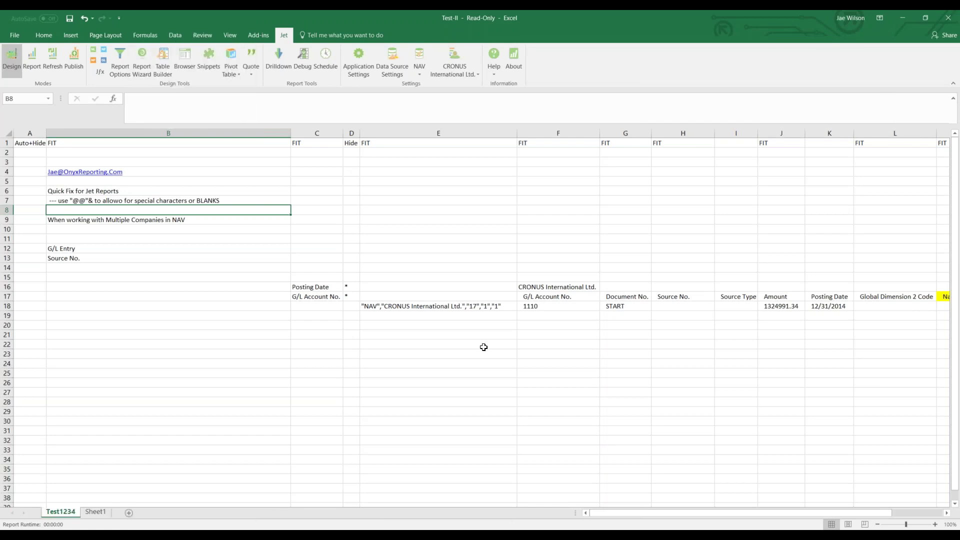
click(254, 202)
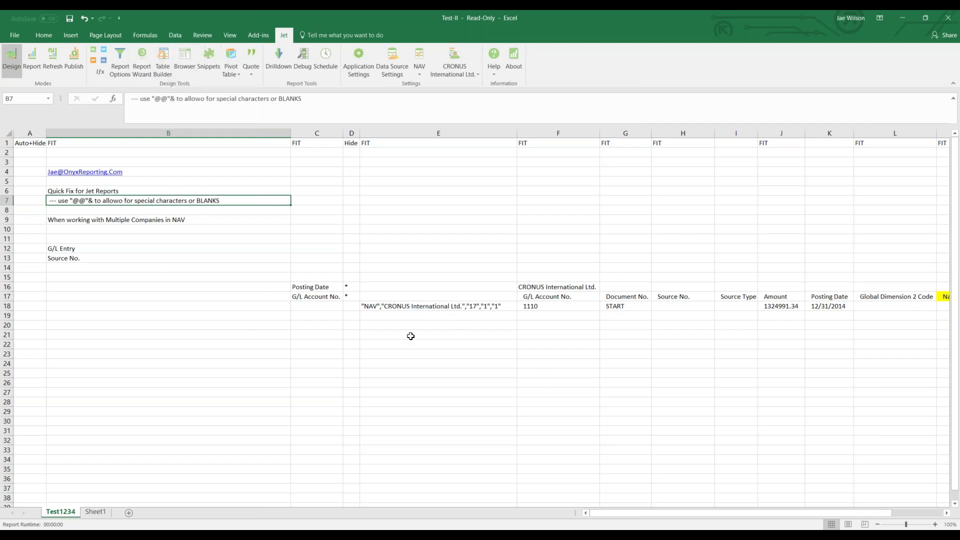
Change the D17 G/L Account No. filter to 6* and run the report.
click(728, 315)
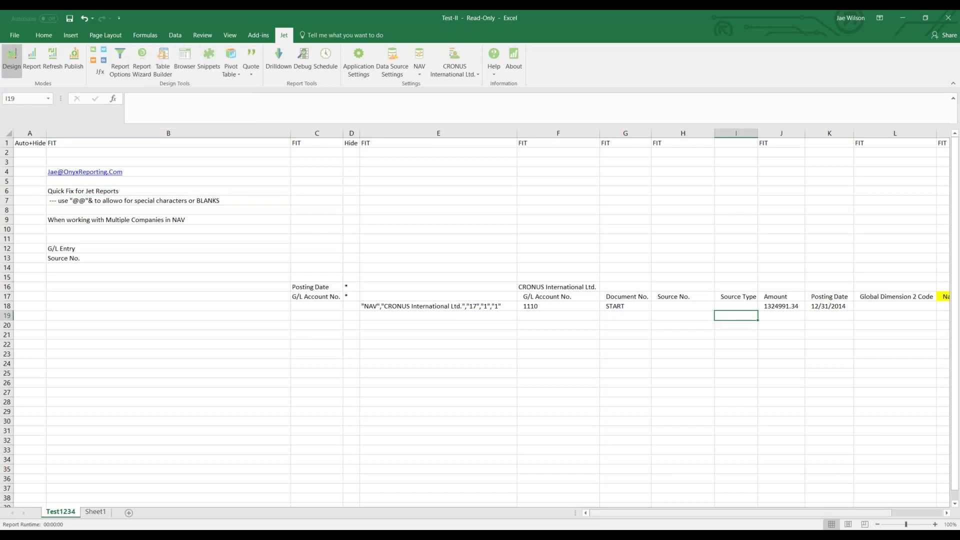
mouse_move(843, 513)
mouse_down()
mouse_move(884, 513)
mouse_move(855, 512)
mouse_up()
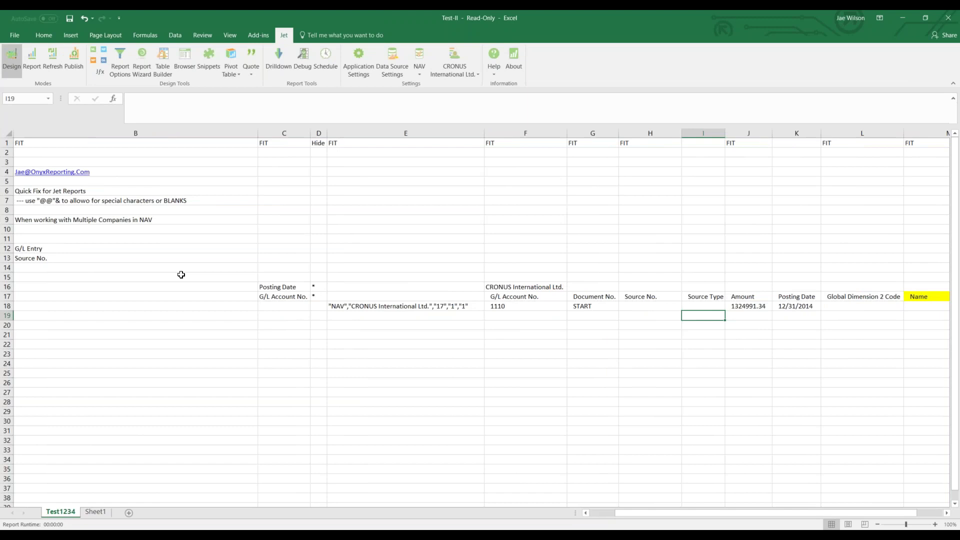
click(280, 247)
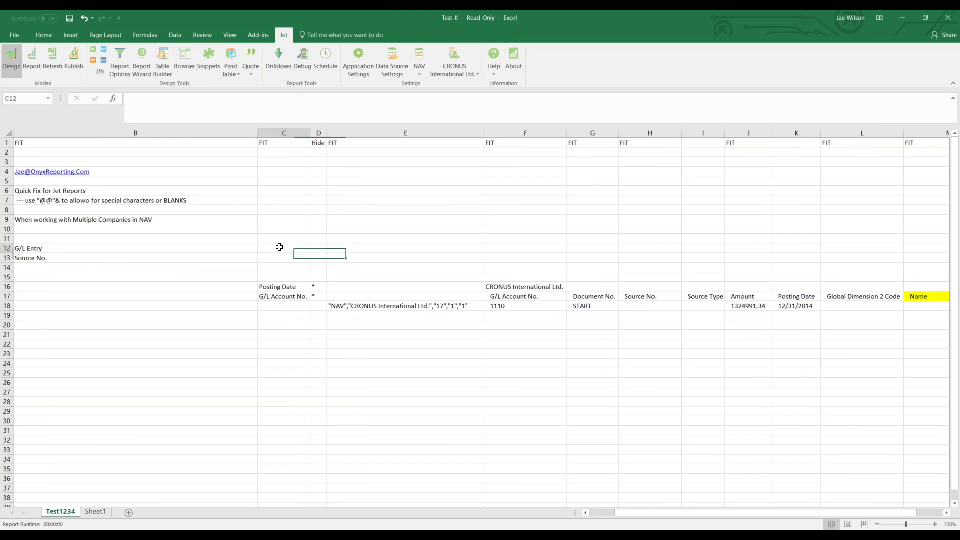
key(Left)
key(Left)
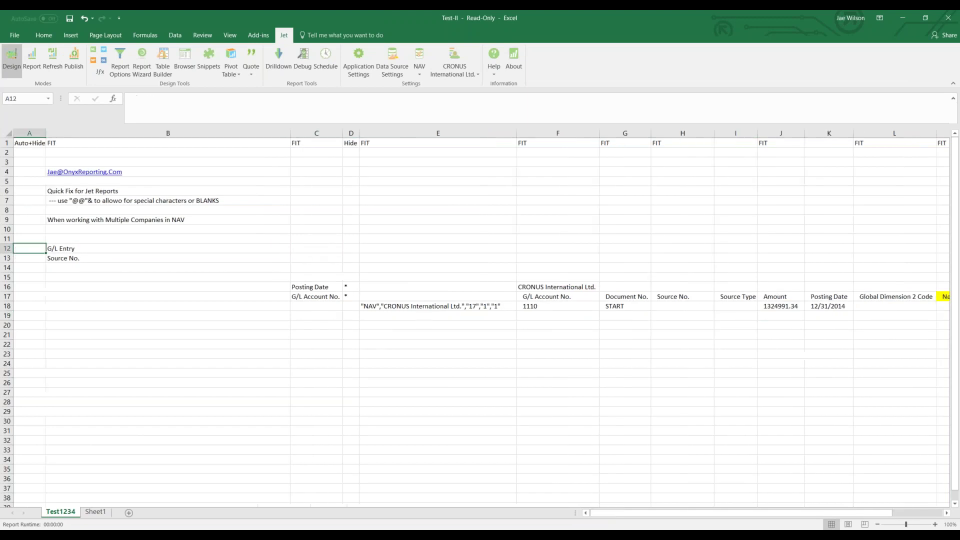
key(Down)
key(Down)
key(Right)
key(Right)
key(Right)
key(Down)
key(Down)
key(Down)
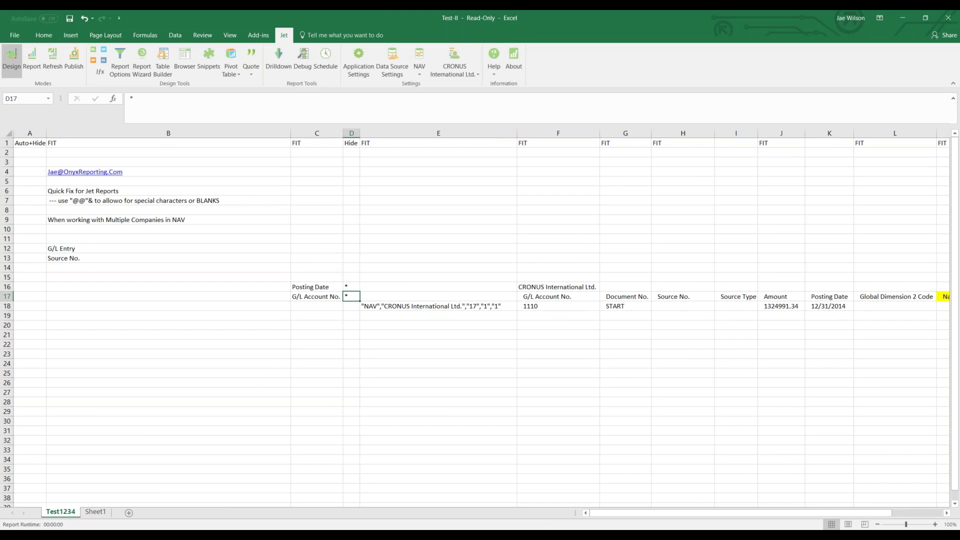
text(6)
key(Return)
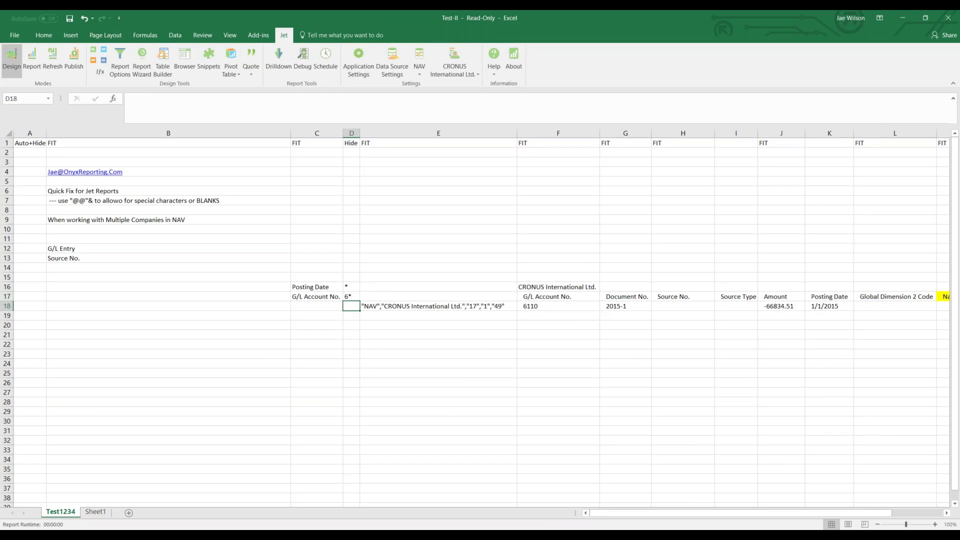
click(31, 60)
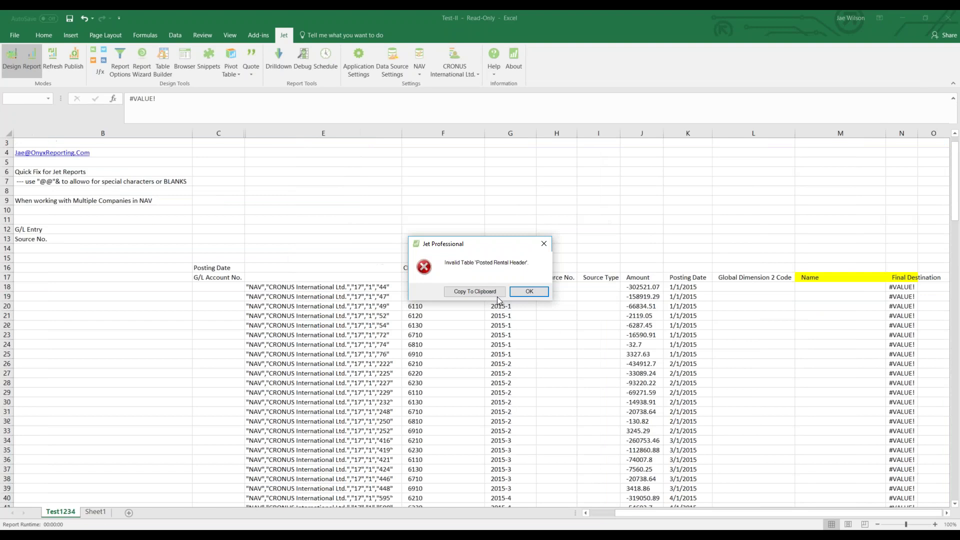
Dismiss the invalid table error and find customer names like Beef House in the Name column.
click(527, 291)
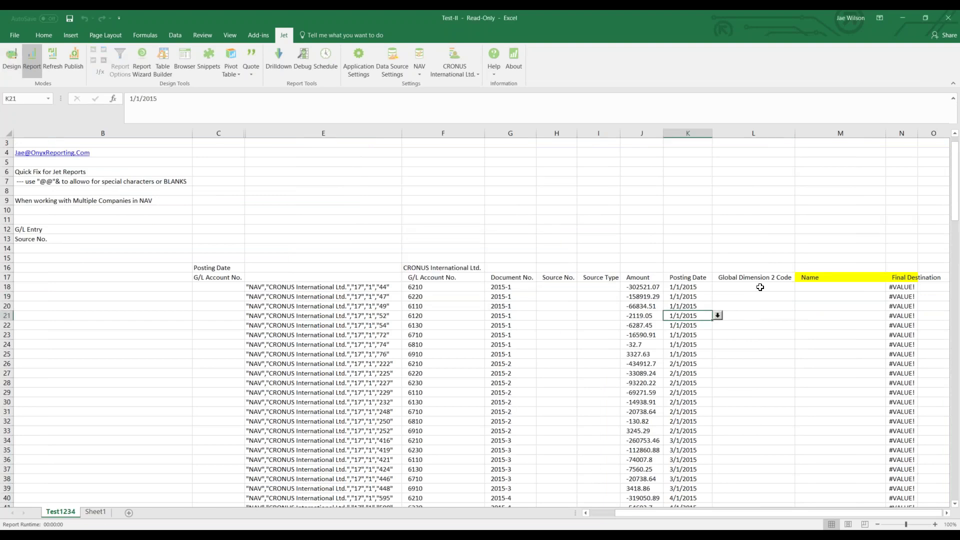
drag(755, 287, 755, 306)
click(830, 303)
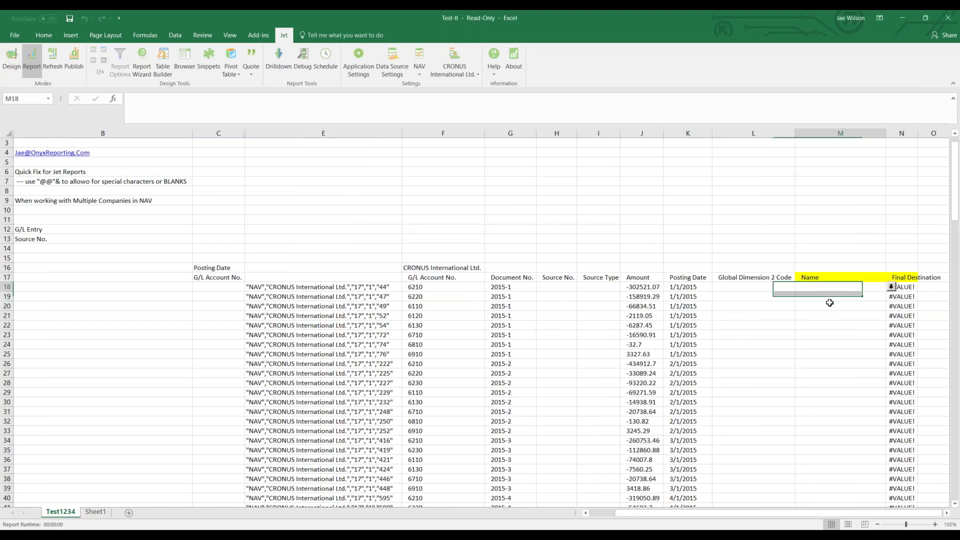
key(Down)
key(Down)
key(Down)
key(ctrl+Down)
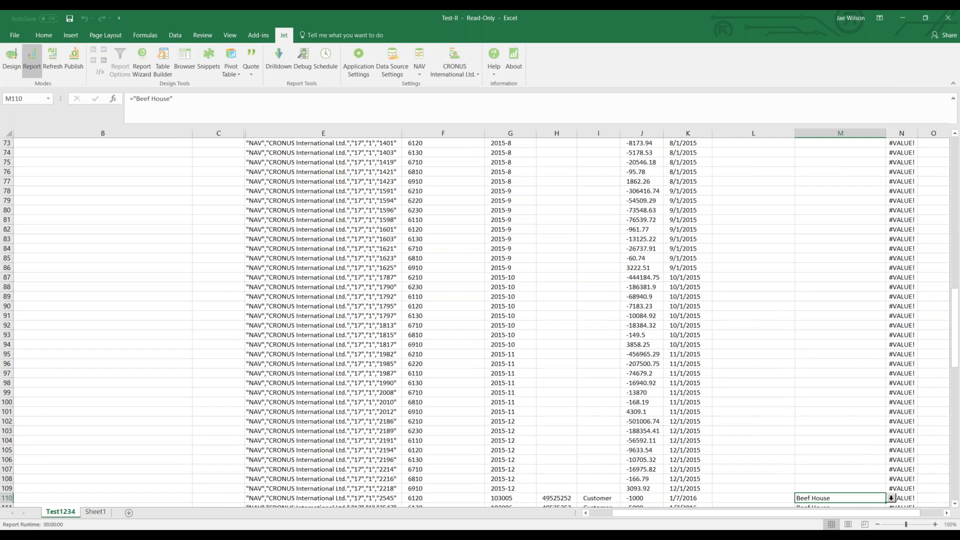
scroll(830, 304, down, 4)
drag(555, 383, 603, 384)
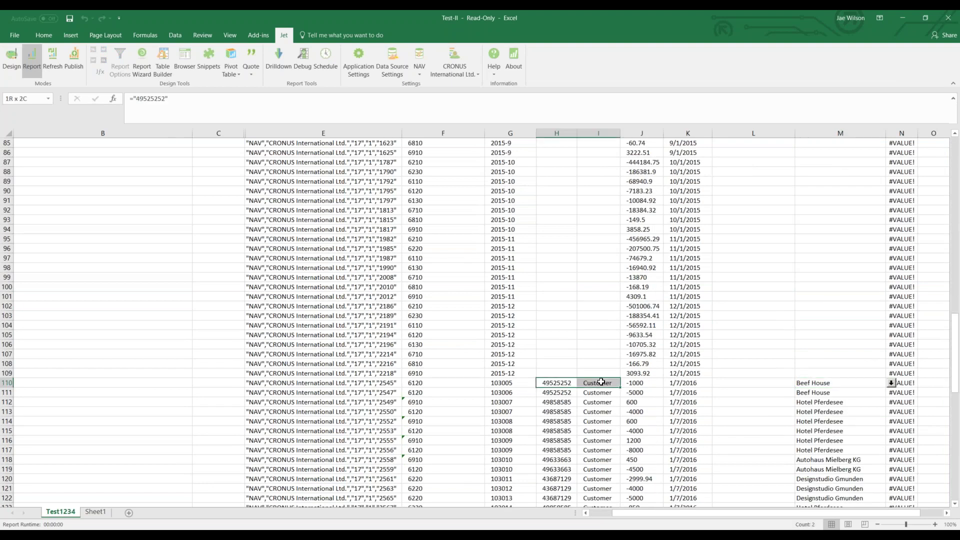
drag(821, 385, 822, 428)
scroll(822, 459, down, 2)
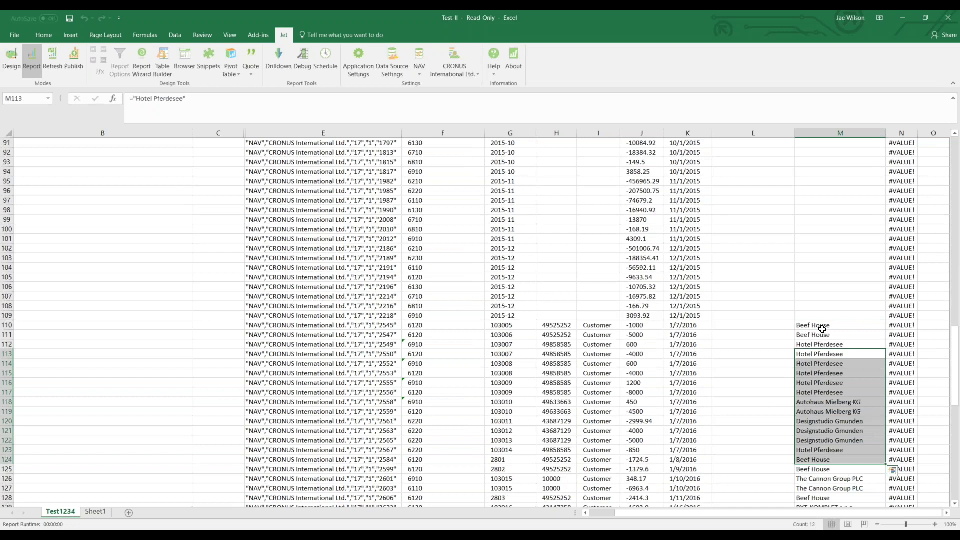
drag(822, 327, 822, 402)
Check the Source No., Source Type and Name results, then return the report to design mode.
scroll(706, 426, up, 3)
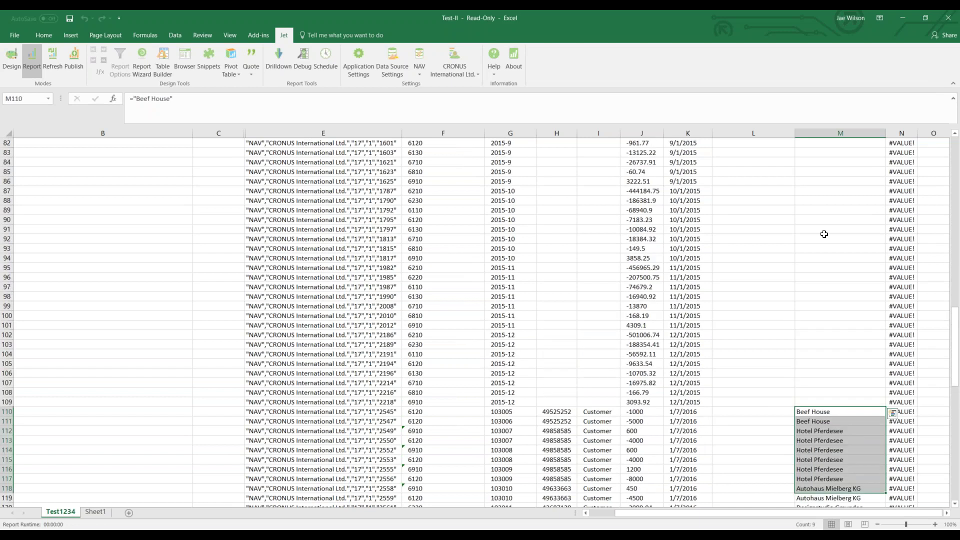
drag(824, 230, 830, 336)
drag(548, 230, 549, 392)
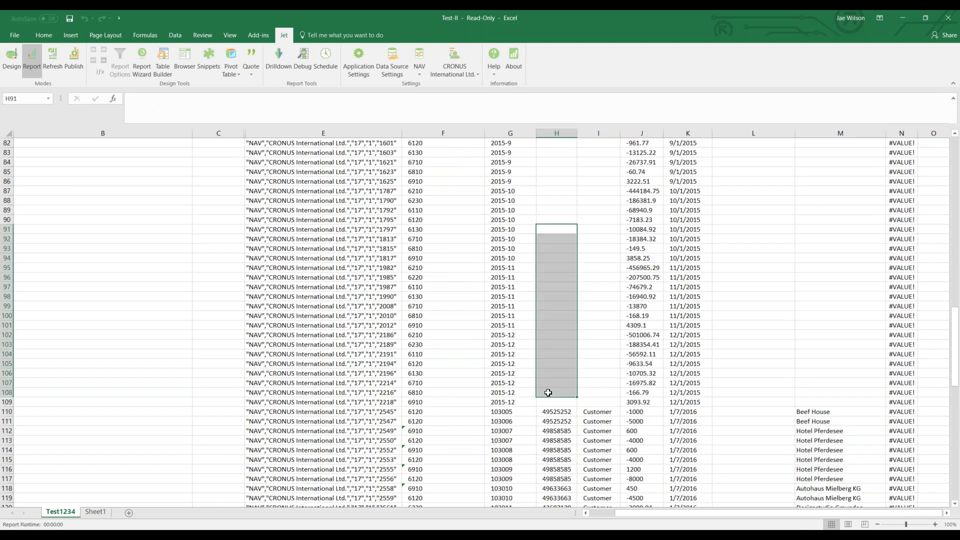
drag(840, 277, 840, 325)
scroll(721, 384, down, 3)
scroll(721, 383, down, 9)
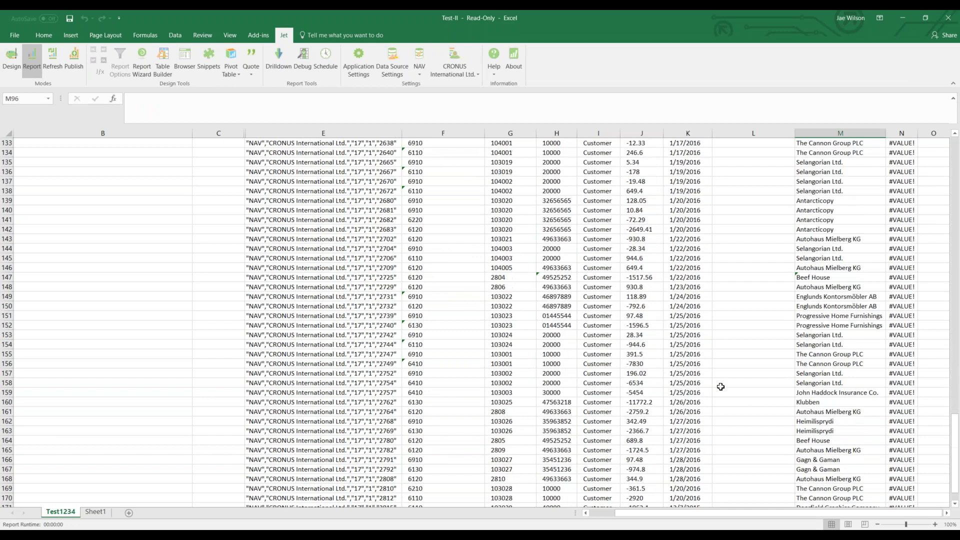
scroll(721, 387, up, 20)
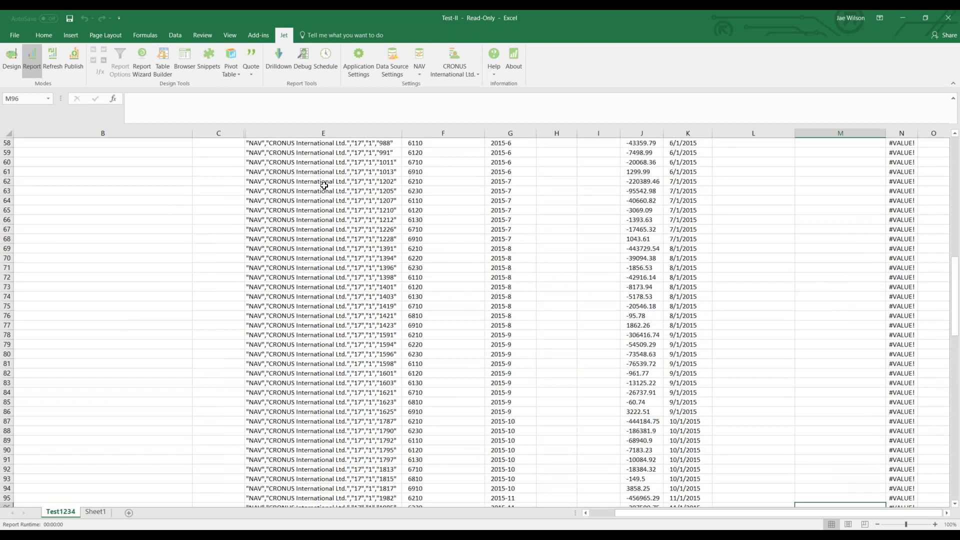
click(12, 61)
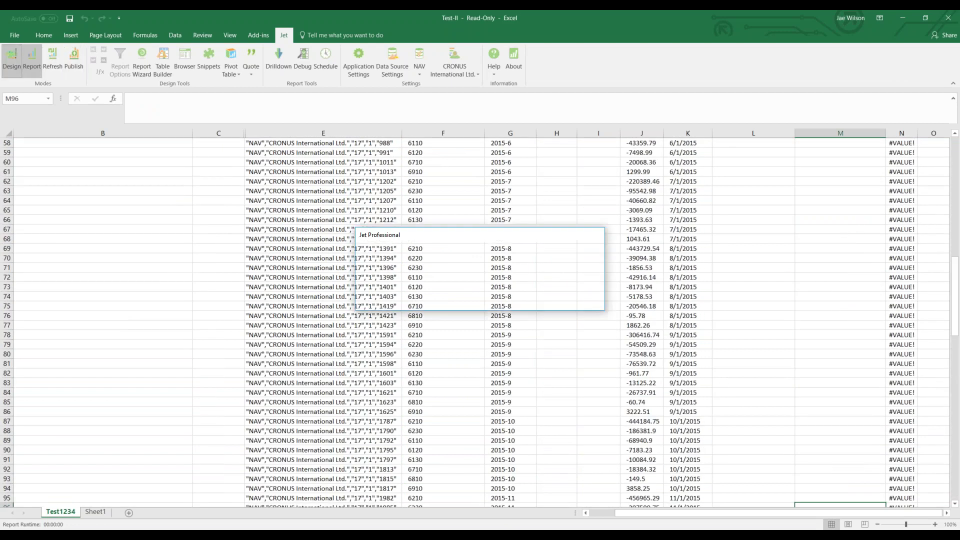
Insert three blank rows at rows 8–10 beneath the @@ tip.
click(648, 297)
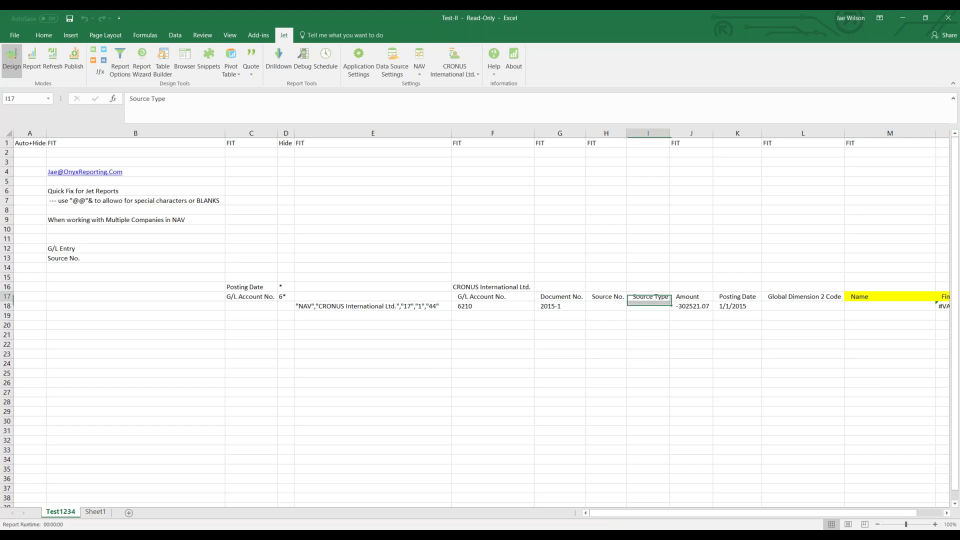
key(Down)
click(106, 212)
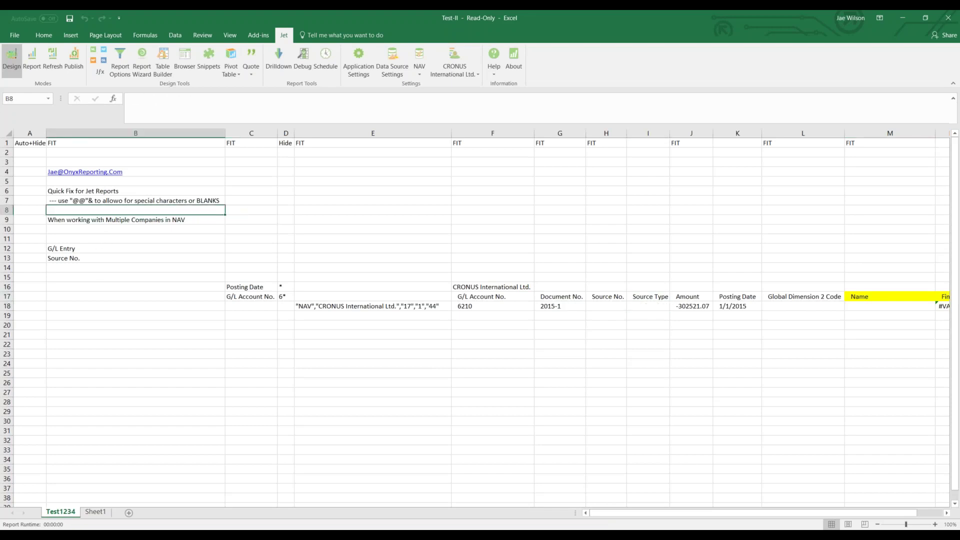
text(--)
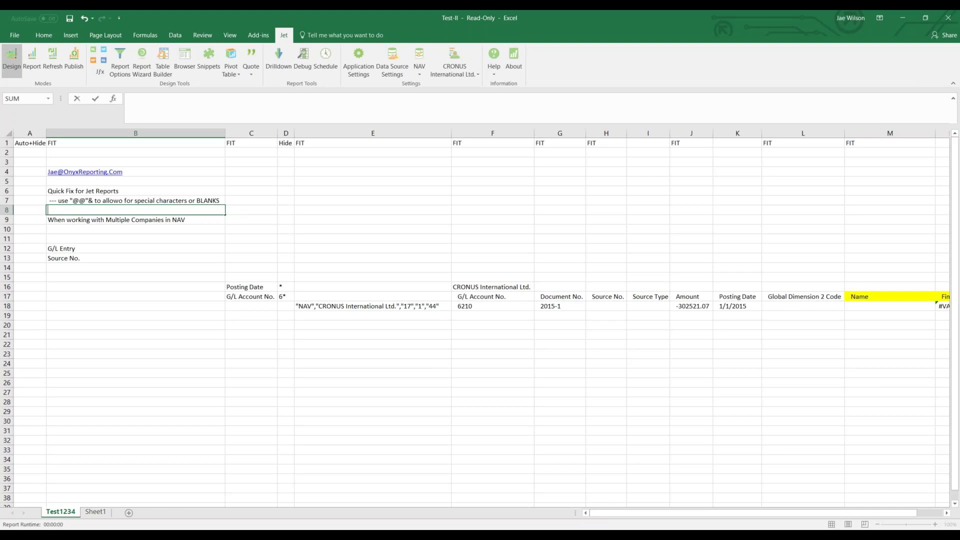
key(Escape)
drag(7, 210, 7, 229)
right_click(8, 215)
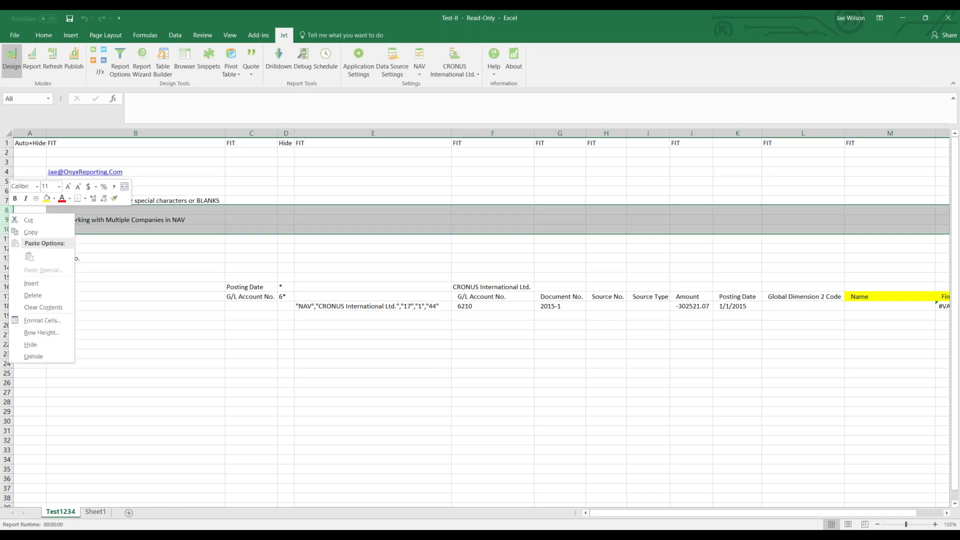
click(20, 284)
Enter the note '--- use Source Type' in B8.
click(74, 210)
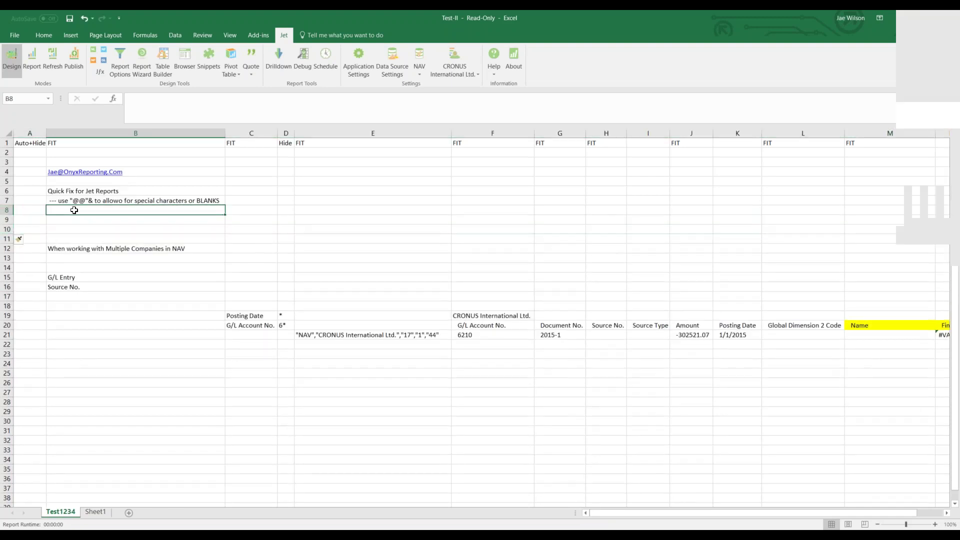
text(--- ise S)
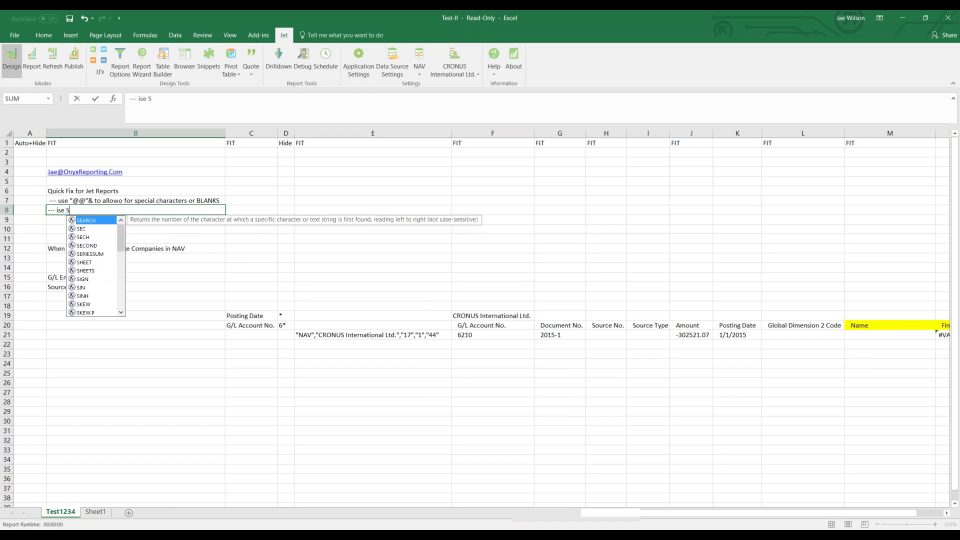
key(BackSpace)
key(BackSpace)
key(BackSpace)
key(BackSpace)
key(BackSpace)
text(use Source)
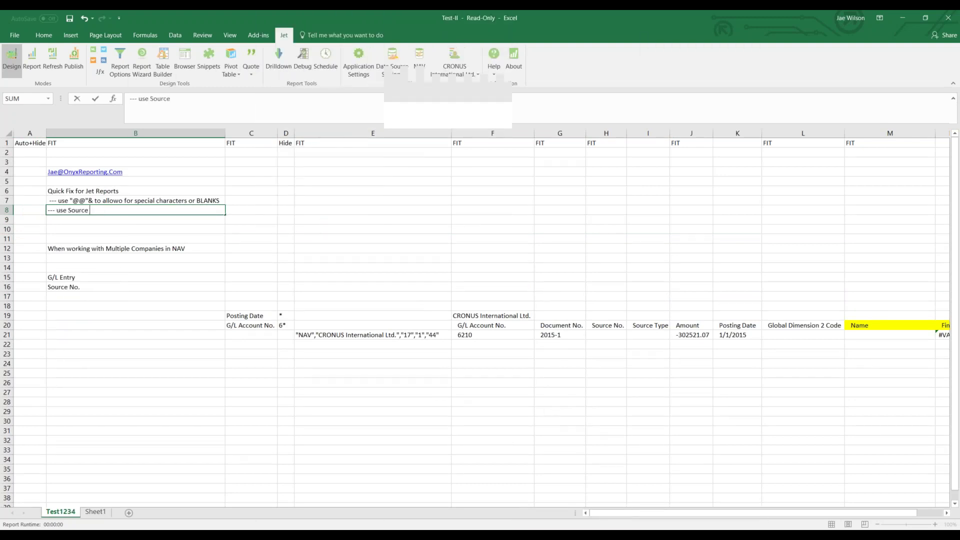
text( Type to)
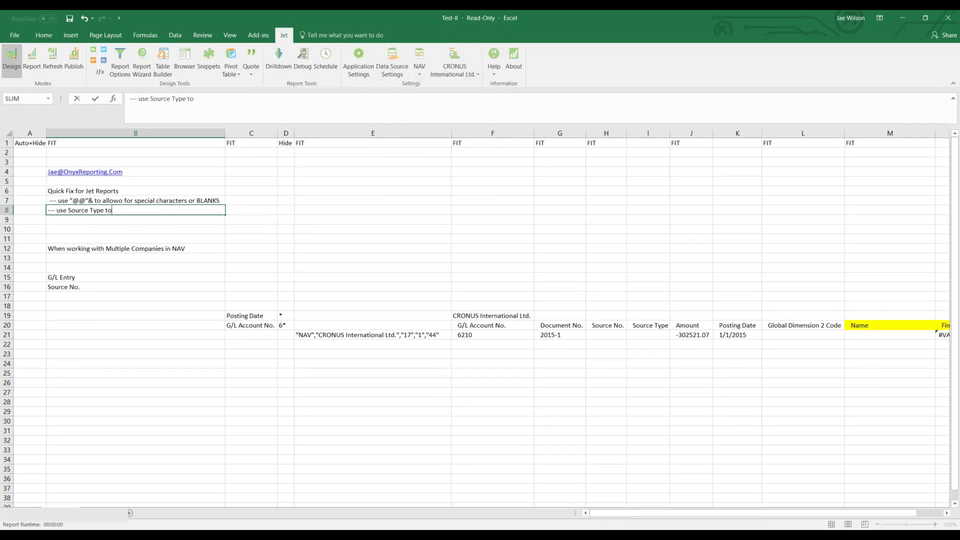
text( show Source)
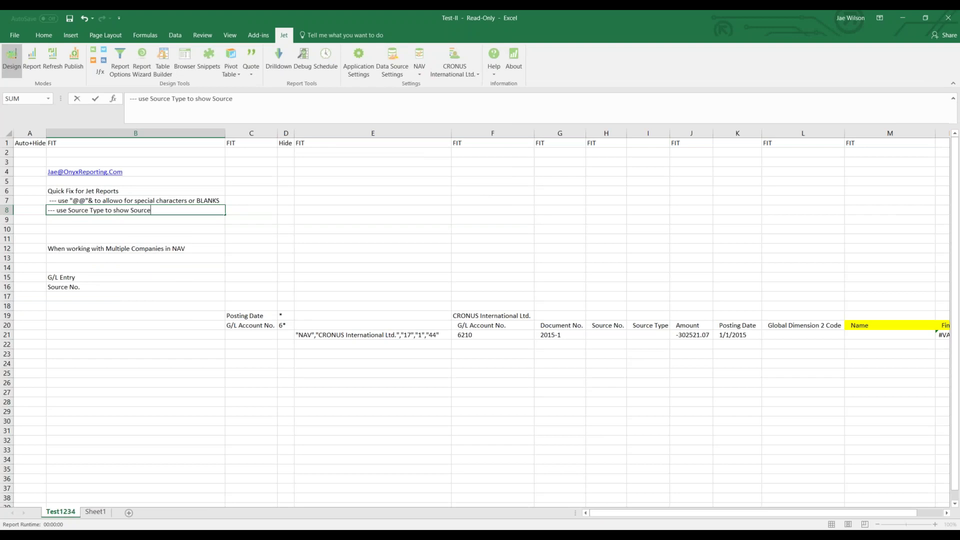
key(BackSpace)
key(BackSpace)
key(BackSpace)
key(BackSpace)
key(BackSpace)
key(BackSpace)
key(BackSpace)
key(BackSpace)
key(BackSpace)
key(BackSpace)
key(BackSpace)
key(BackSpace)
key(BackSpace)
key(BackSpace)
key(BackSpace)
key(Tab)
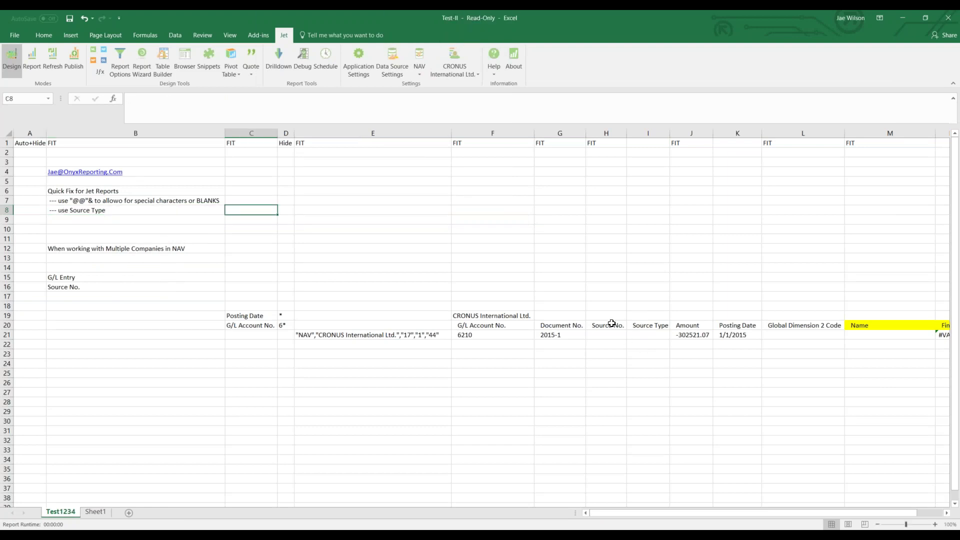
drag(611, 324, 600, 345)
key(Return)
click(600, 337)
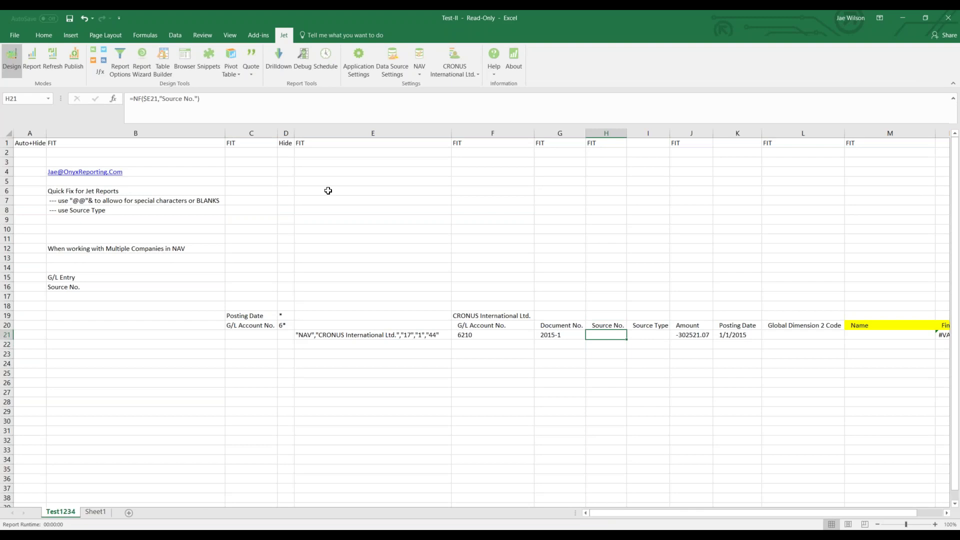
After checking the row 21 formulas, set the D20 account filter from 6* to *.
key(Right)
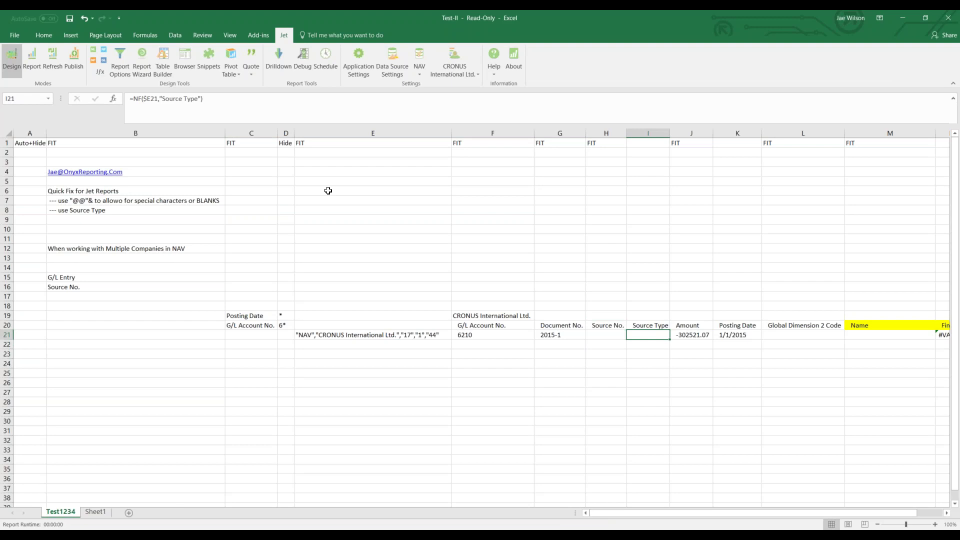
key(Left)
key(Right)
key(Right)
click(283, 324)
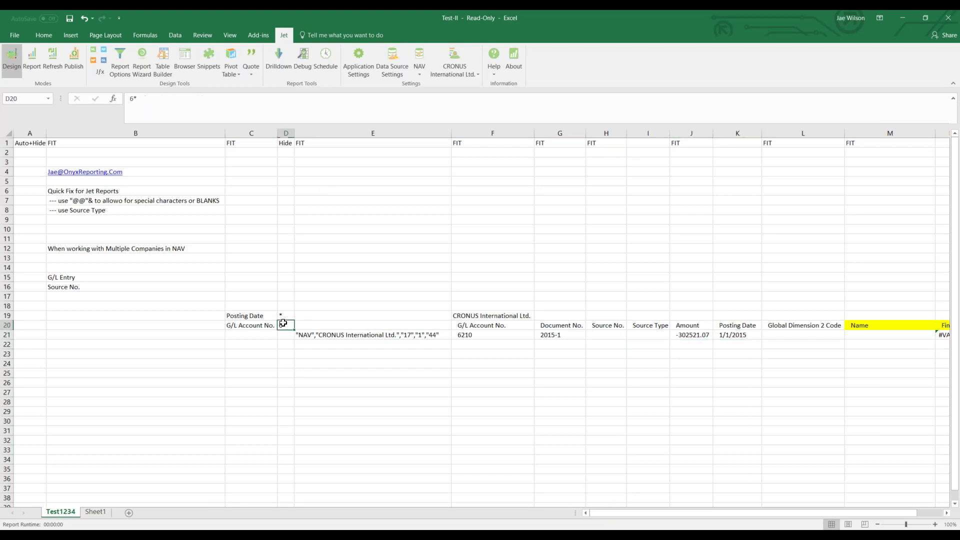
text(*)
key(Tab)
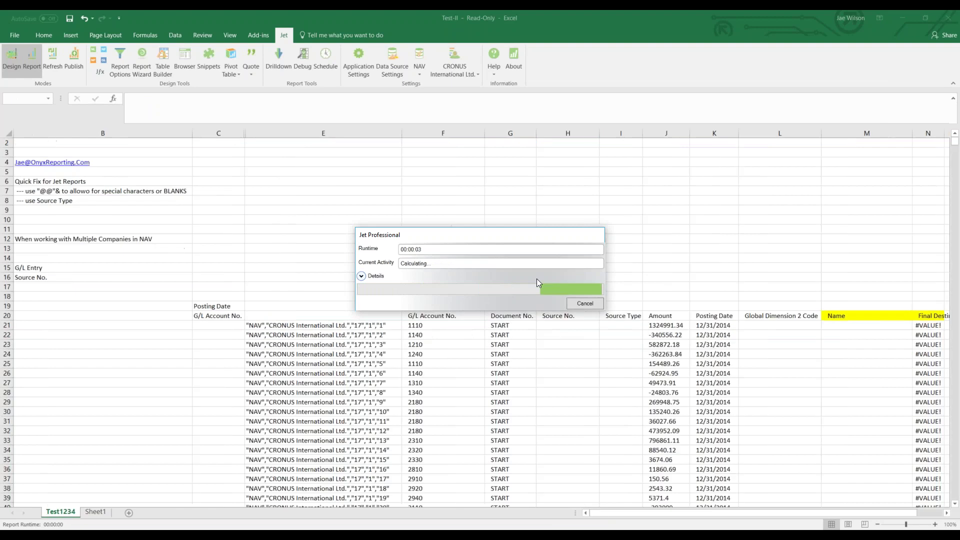
Dismiss the run errors, try drilling into a Source No. value, and jump to the report's last row.
click(529, 292)
click(567, 324)
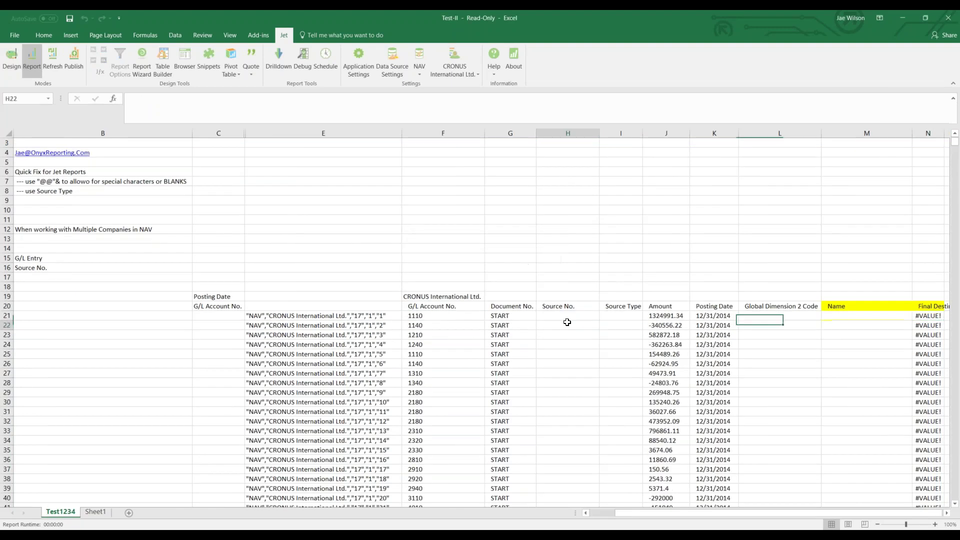
click(605, 325)
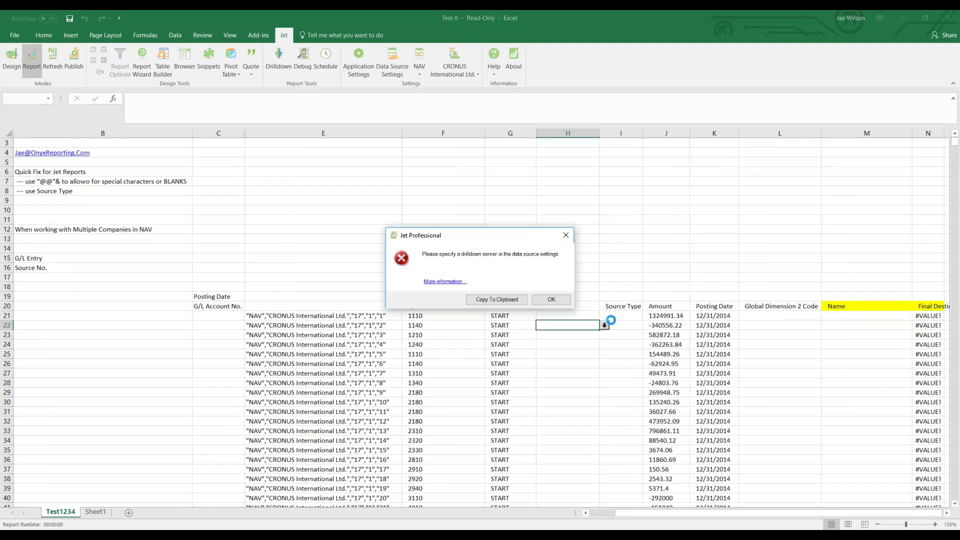
click(551, 300)
click(620, 315)
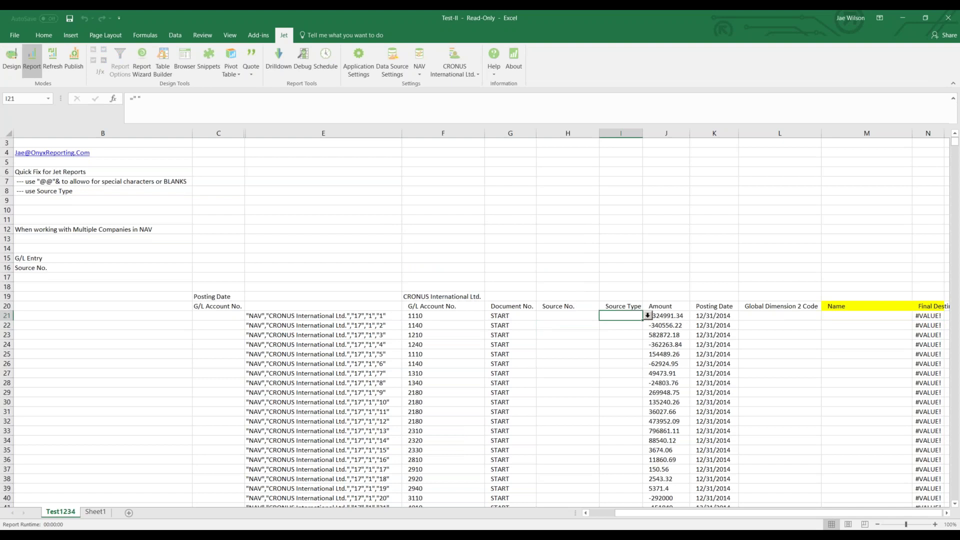
key(ctrl+Down)
scroll(621, 310, up, 6)
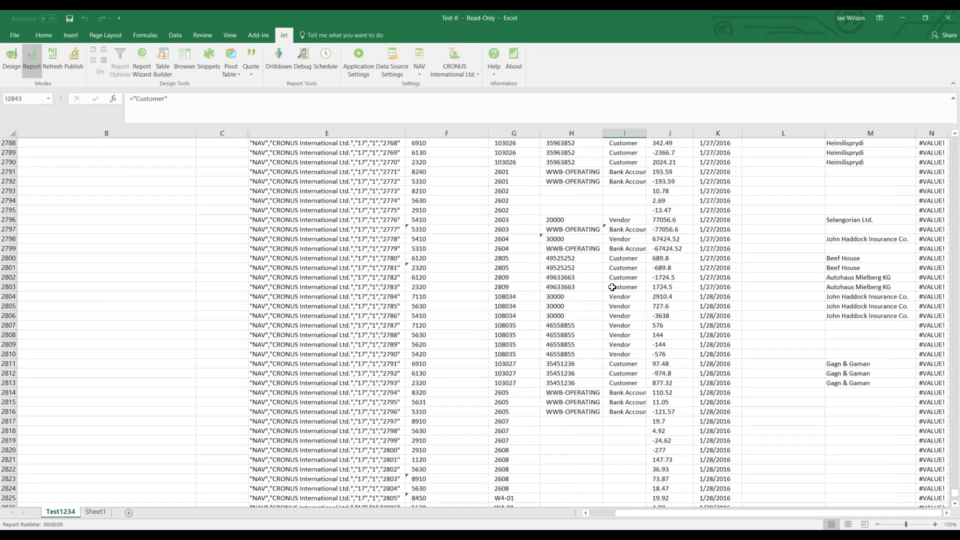
Inspect the Source No., Source Type and Name values of the vendor 30000 entries.
drag(577, 221, 620, 324)
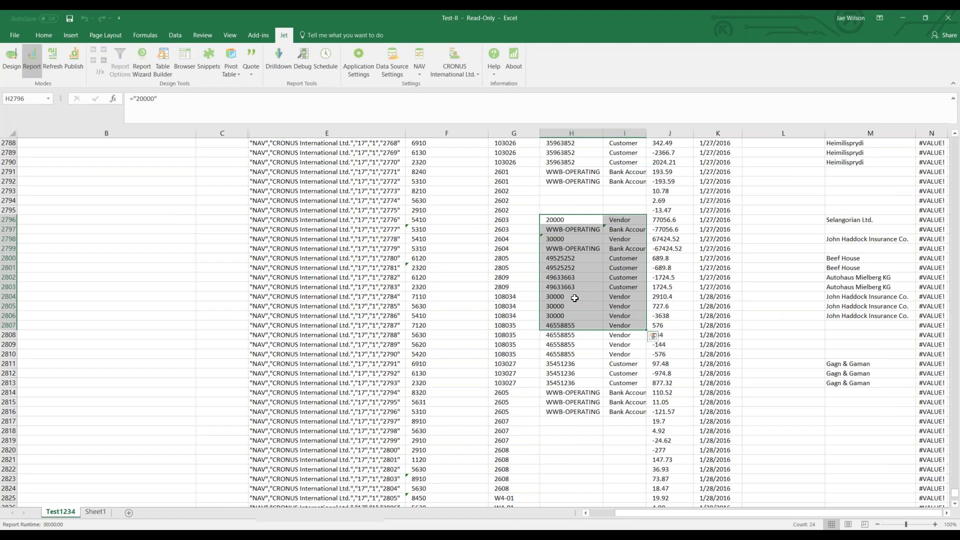
drag(570, 298, 850, 314)
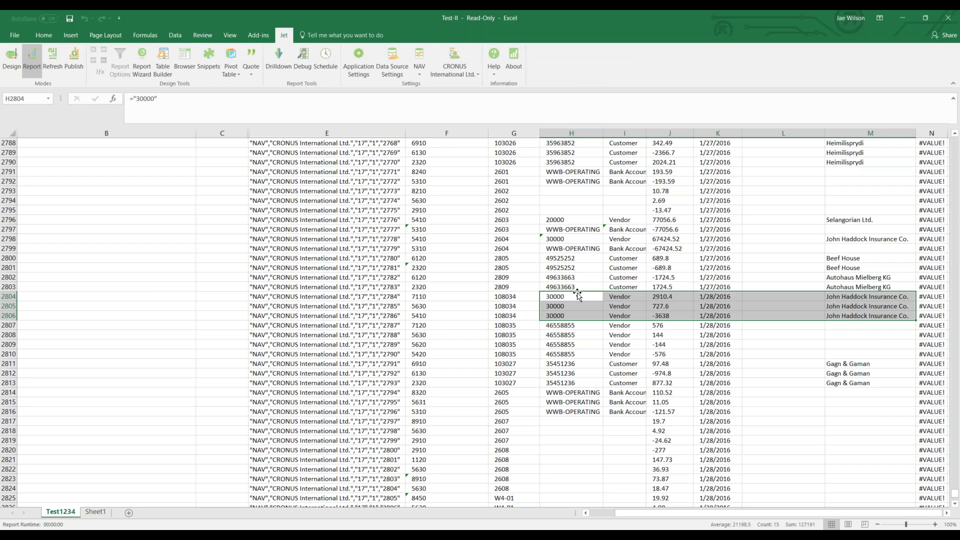
click(577, 295)
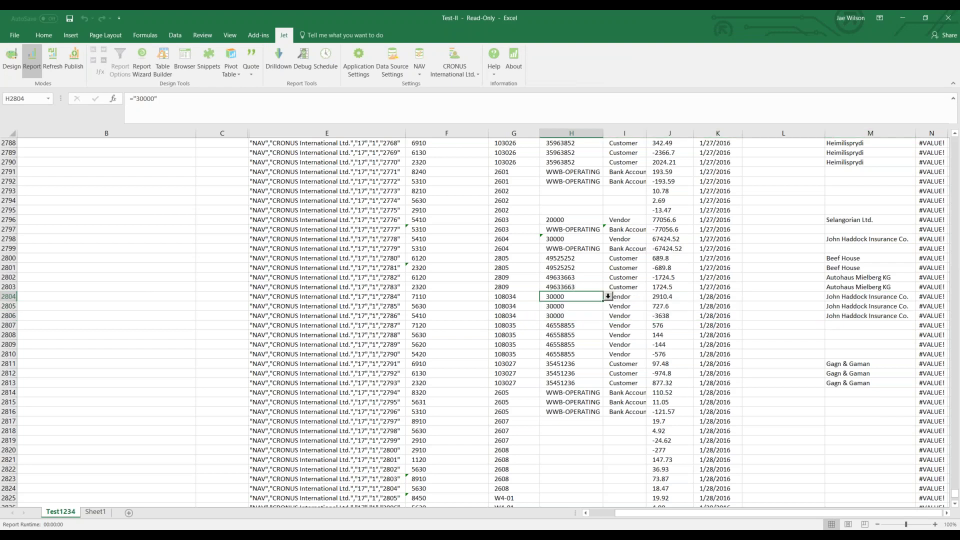
drag(849, 299, 845, 318)
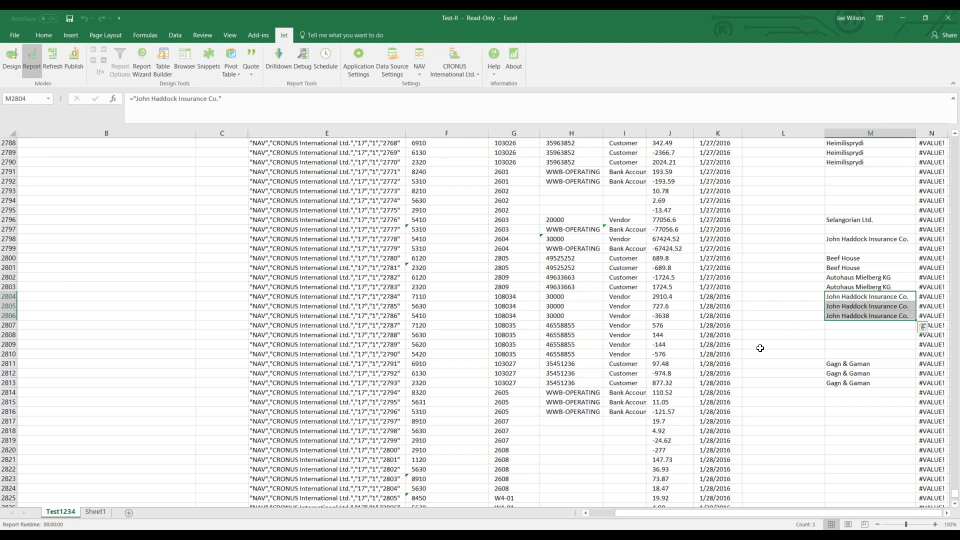
drag(612, 296, 622, 315)
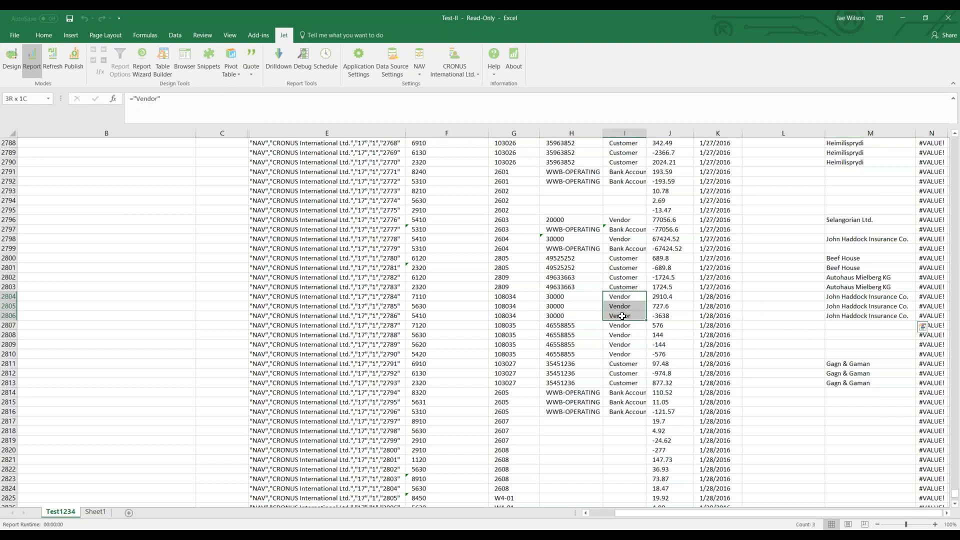
drag(850, 298, 850, 307)
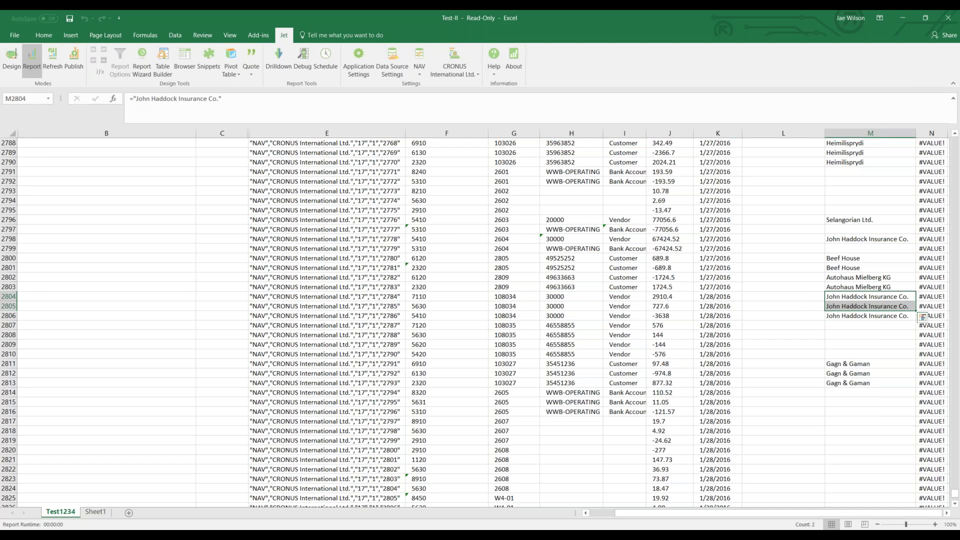
click(573, 298)
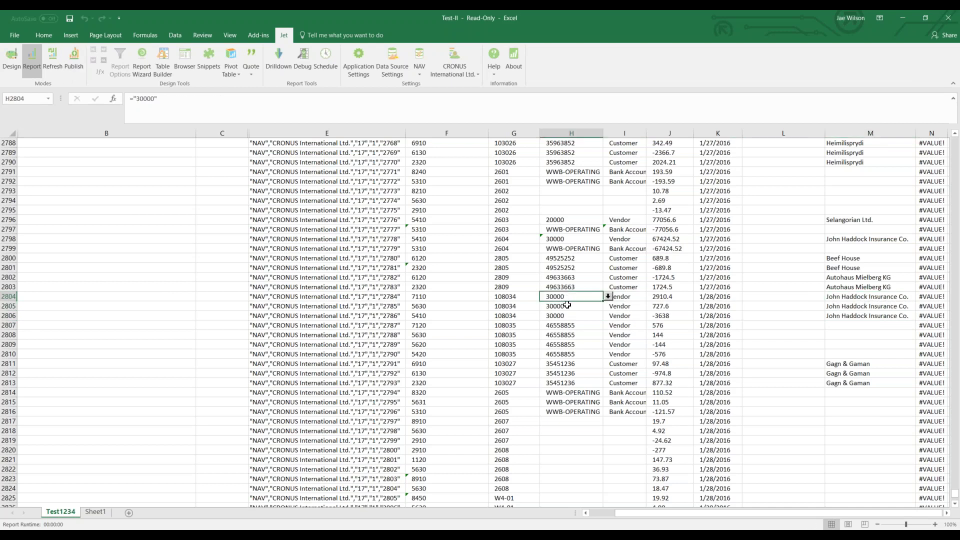
Return the report to design mode and review M21's Name formula without changing it.
click(21, 73)
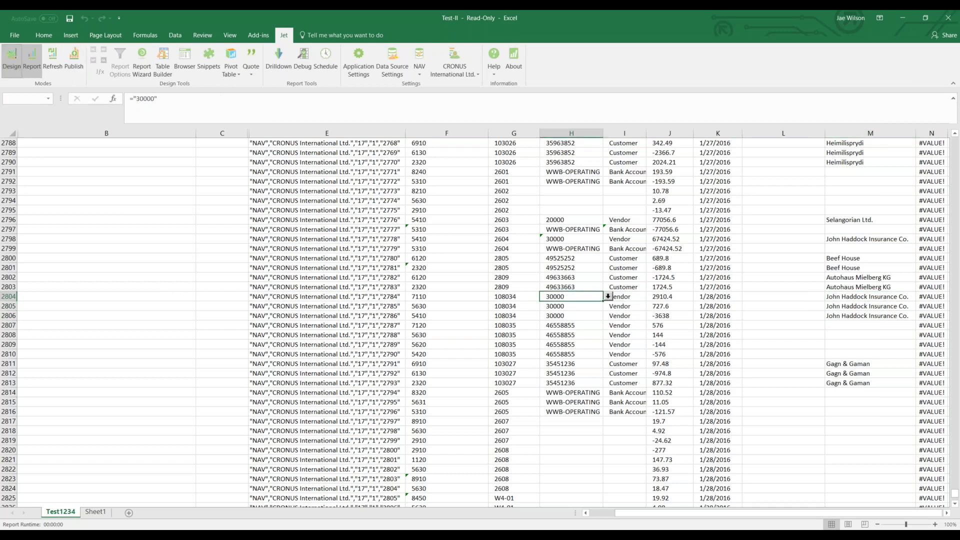
scroll(616, 313, up, 9)
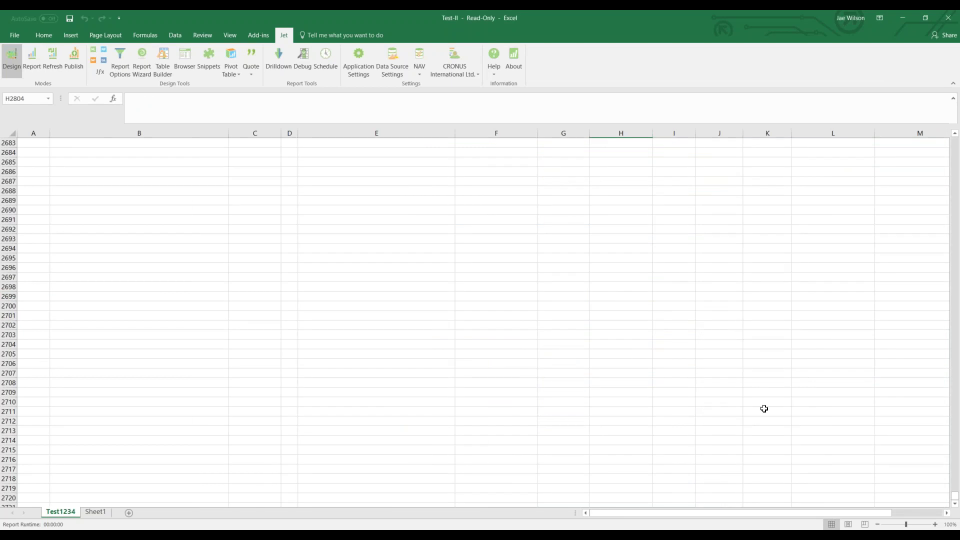
click(765, 411)
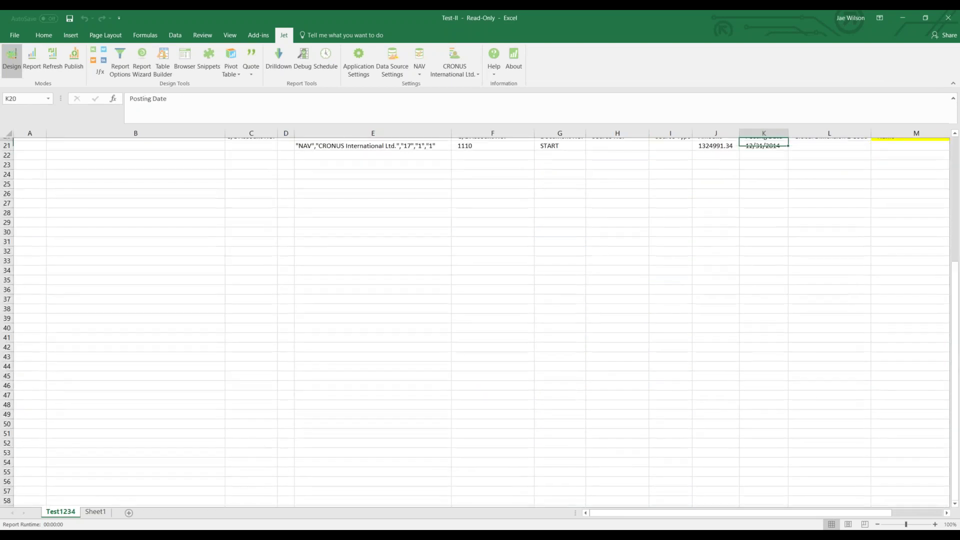
key(Down)
key(Down)
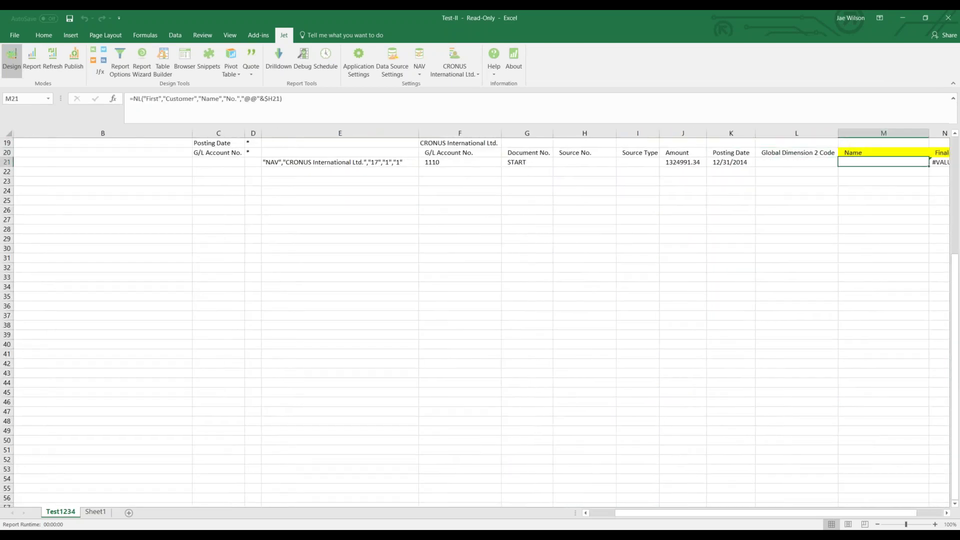
key(F2)
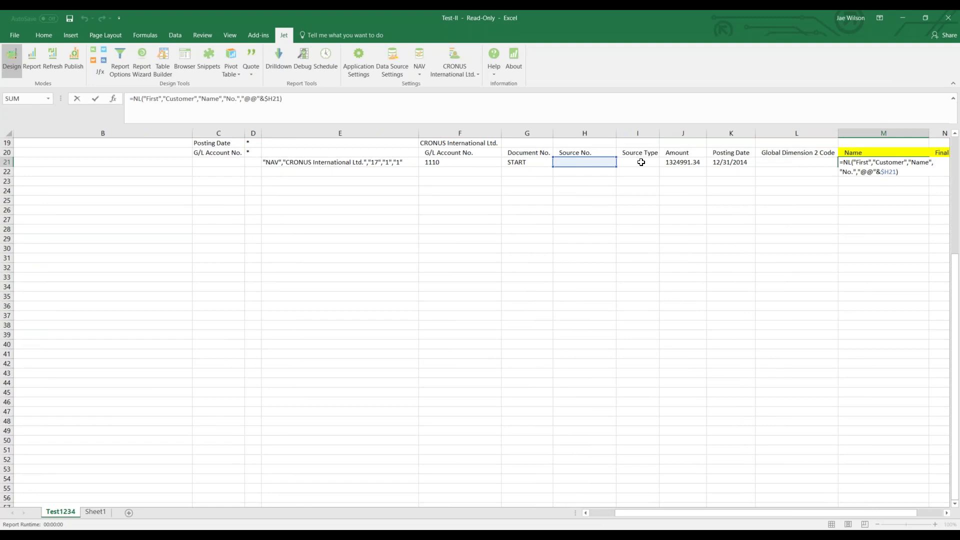
key(Escape)
scroll(642, 162, up, 6)
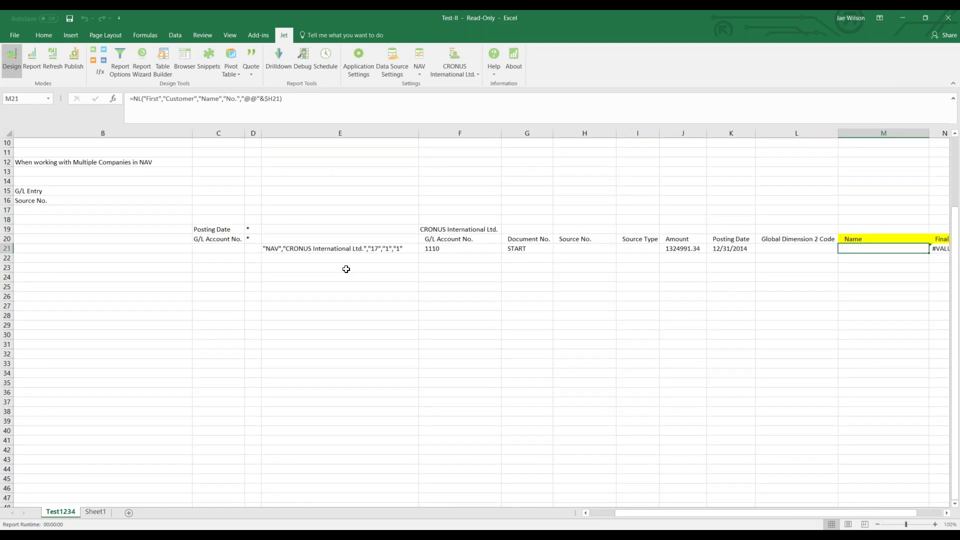
Enter '-- use IF or something to accommodate for if Source Type <> Customer' in B9.
click(46, 222)
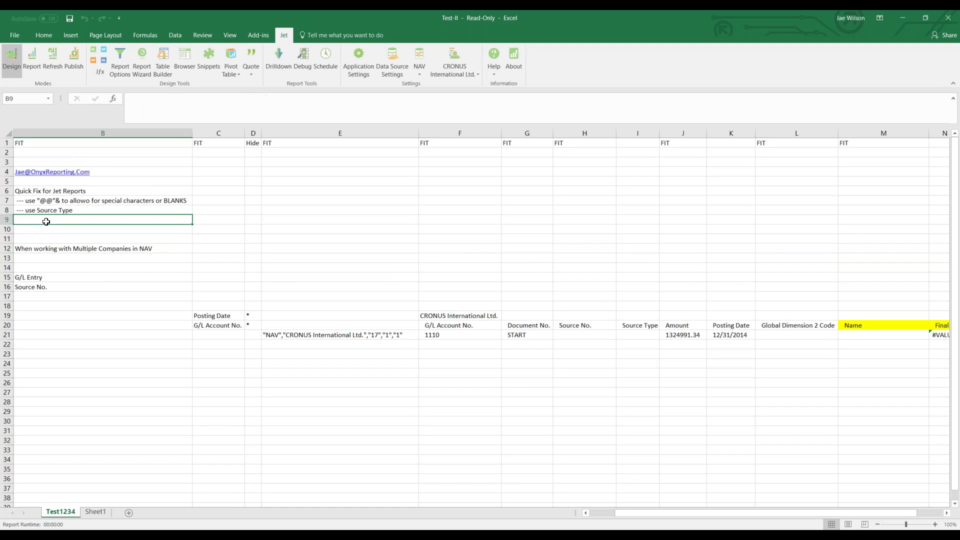
text(--)
key(BackSpace)
text(-- use IF)
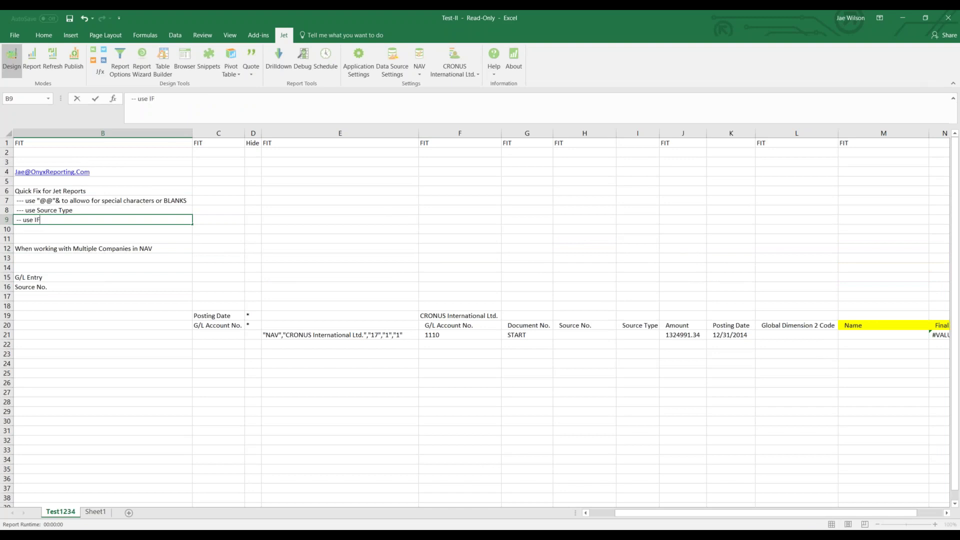
text( or something to accommodate for i)
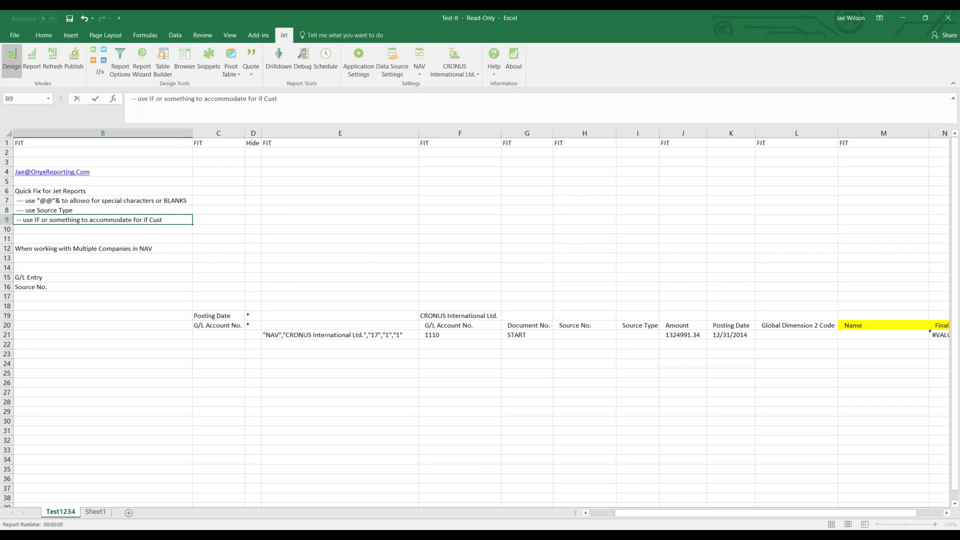
text(f Sour)
key(BackSpace)
key(BackSpace)
text(ource Type <> Customer)
key(Return)
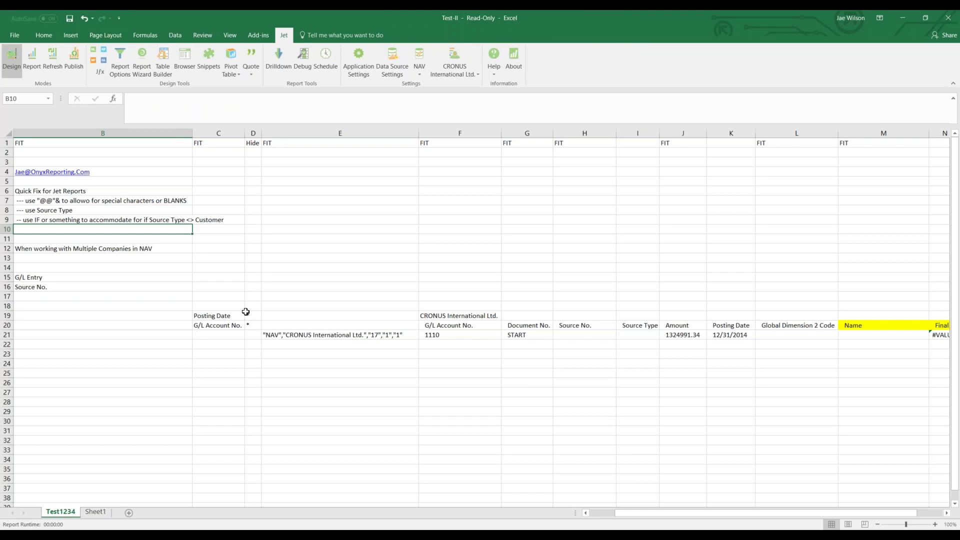
click(310, 336)
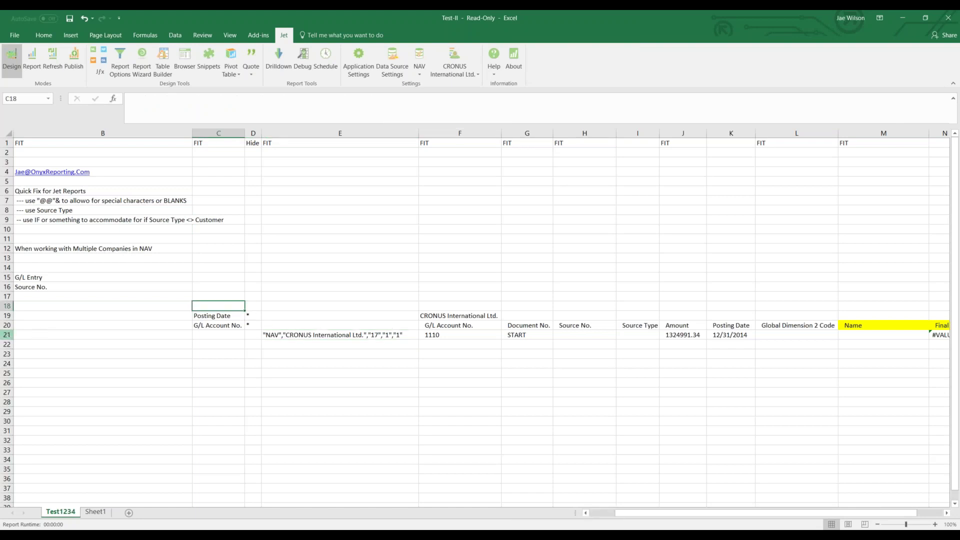
Insert a blank row 21 and enter Source Type / Customer in C21:D21.
right_click(10, 335)
click(35, 404)
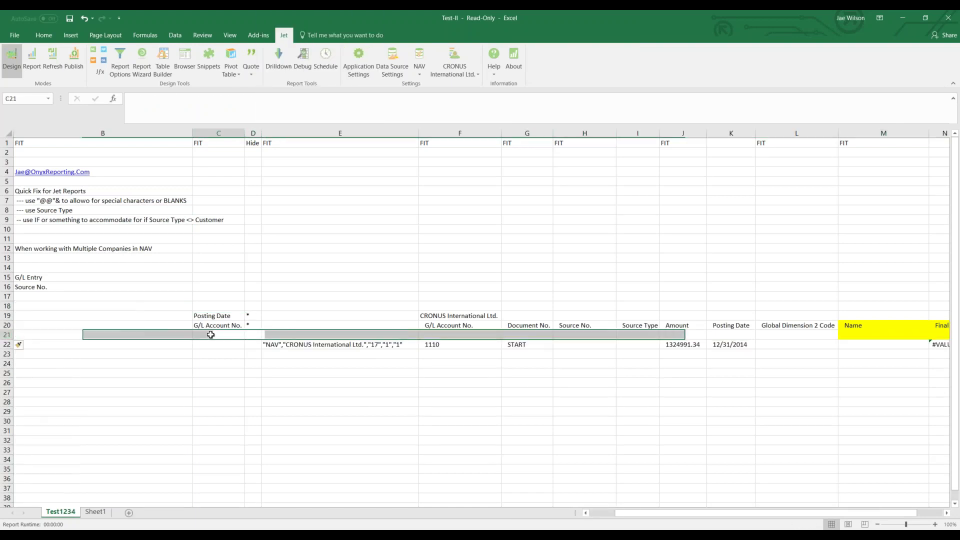
click(210, 334)
text(Source T)
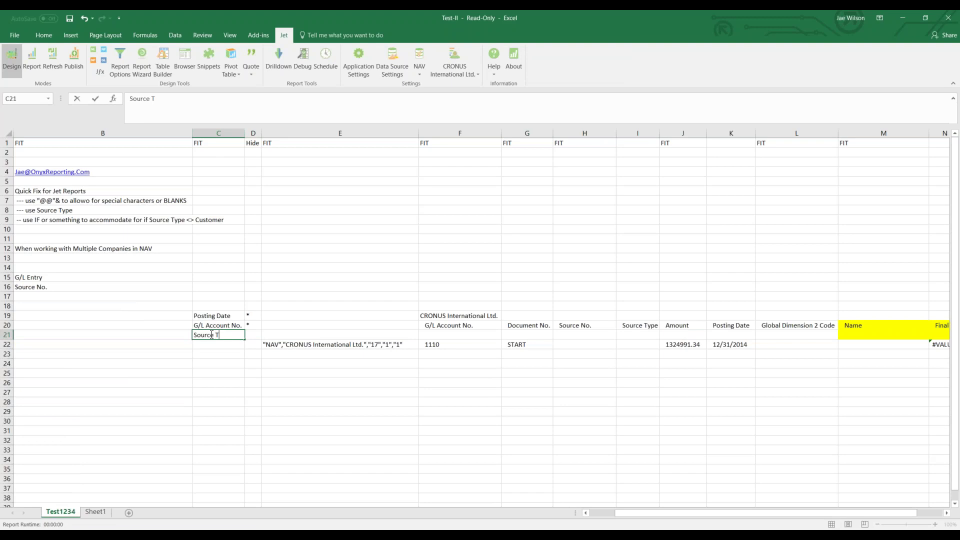
text(ype)
key(Tab)
text(Customer)
key(Return)
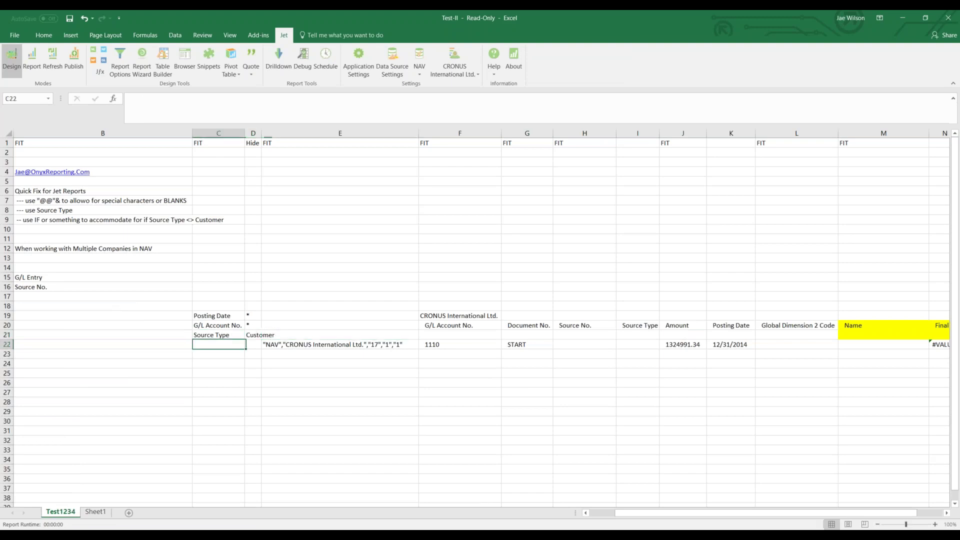
Add a "source type", $D$21 filter argument to E22's NL formula.
key(Right)
key(Right)
click(477, 106)
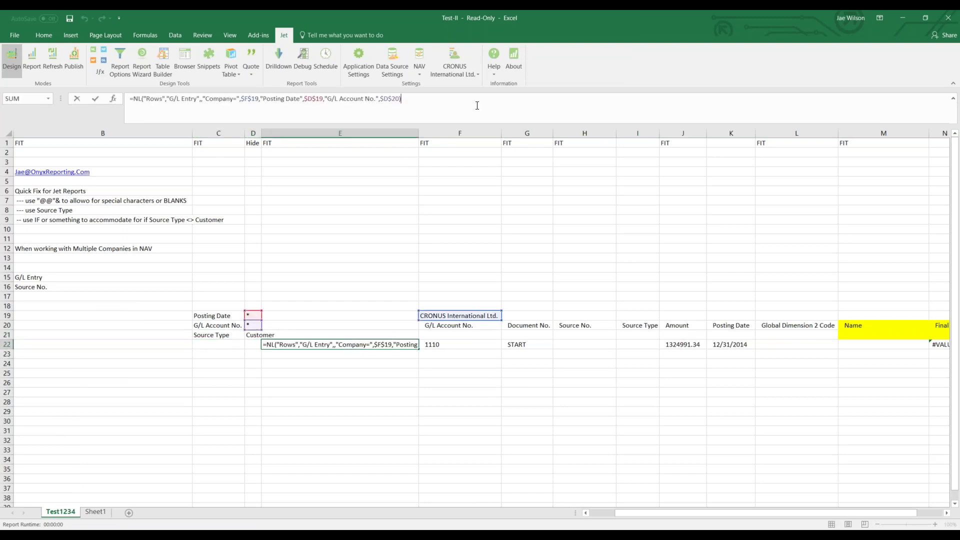
key(Left)
text(, Sourc)
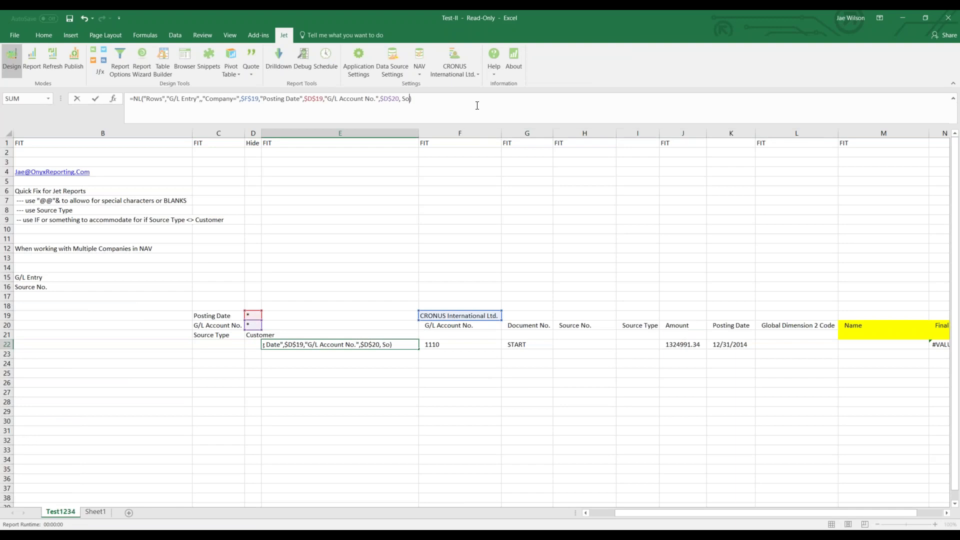
key(BackSpace)
key(BackSpace)
key(BackSpace)
key(BackSpace)
key(BackSpace)
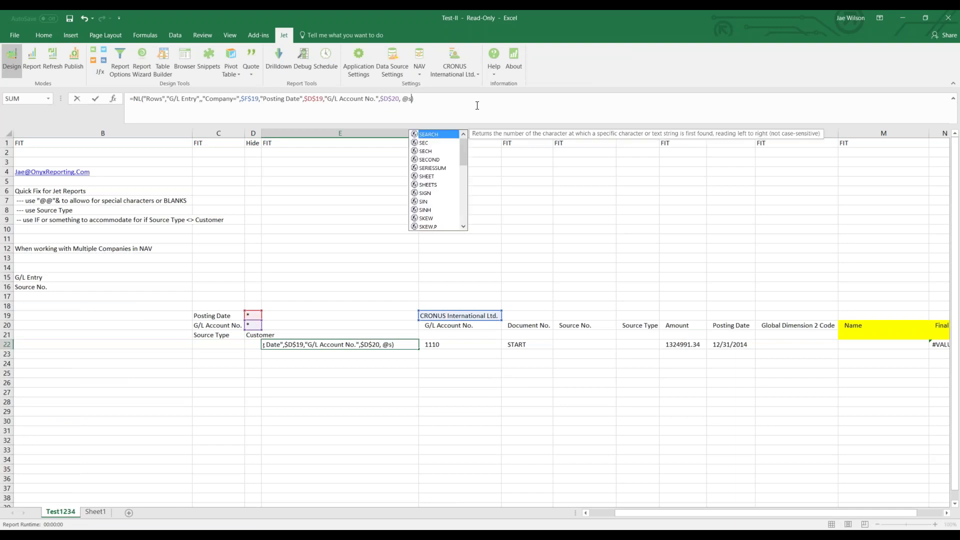
text(@)
key(BackSpace)
text("source type", )
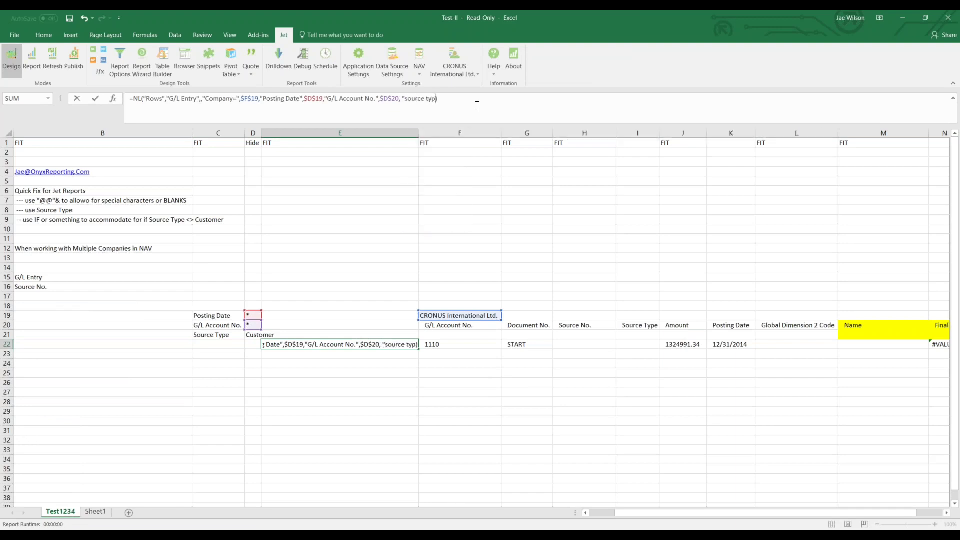
text("cu)
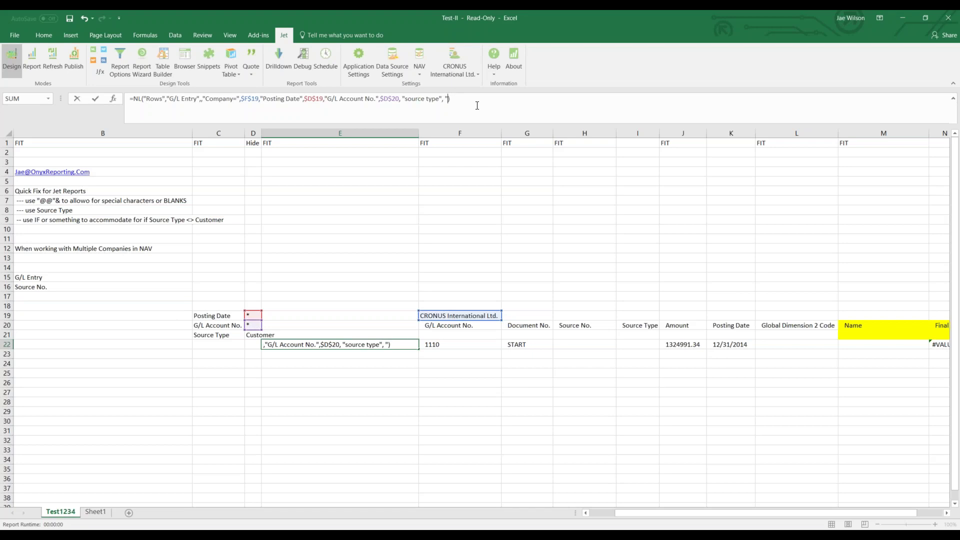
click(254, 334)
key(F4)
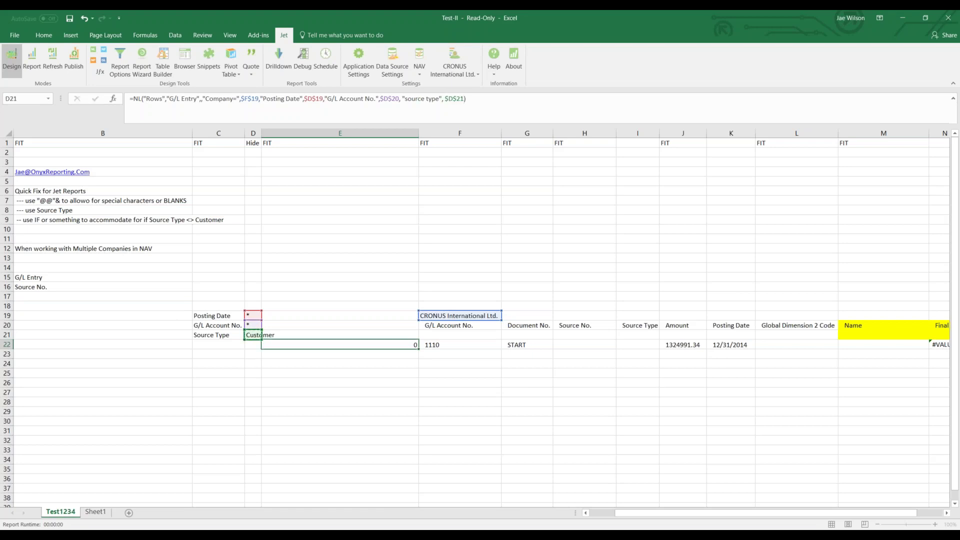
key(Tab)
Check the filtered Name results, then undo the Source Type filter entries.
drag(213, 318, 251, 333)
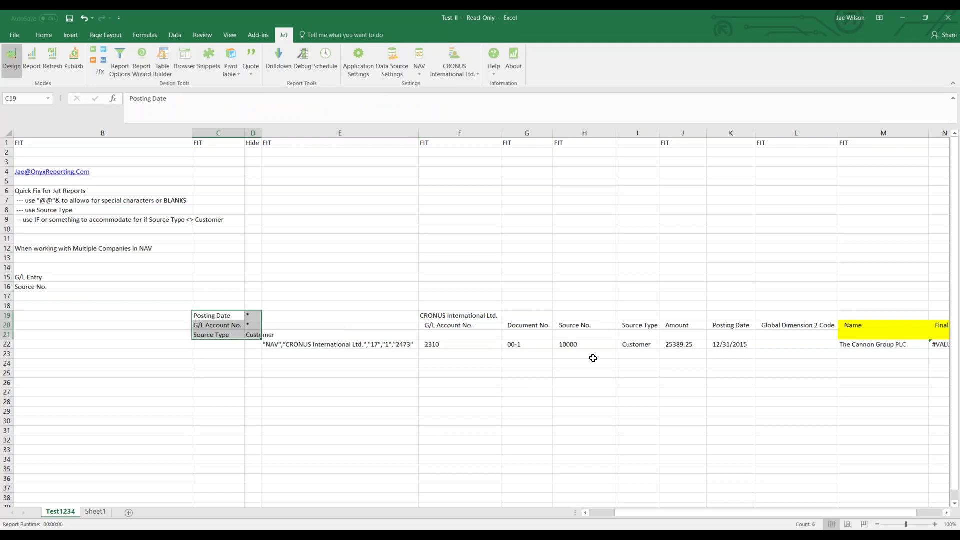
click(843, 348)
drag(844, 305, 854, 374)
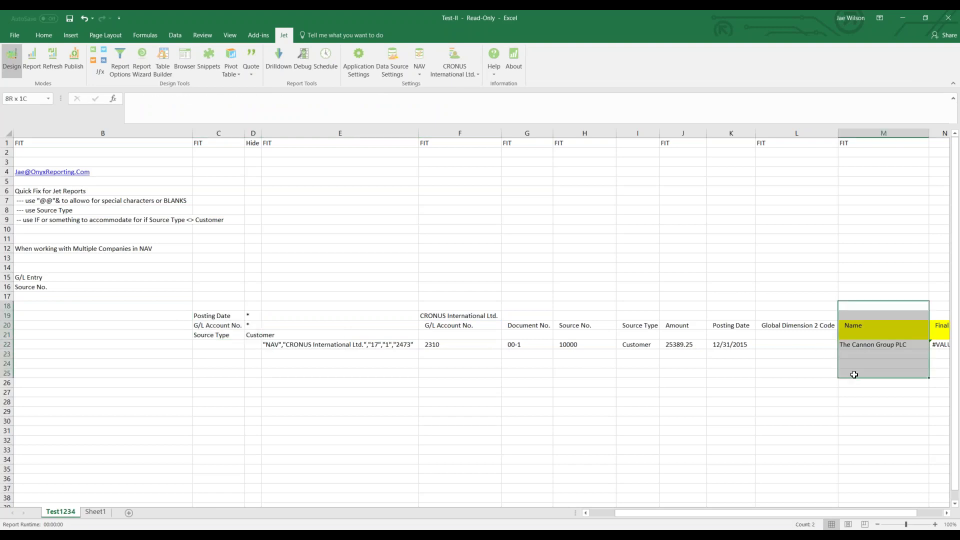
click(855, 346)
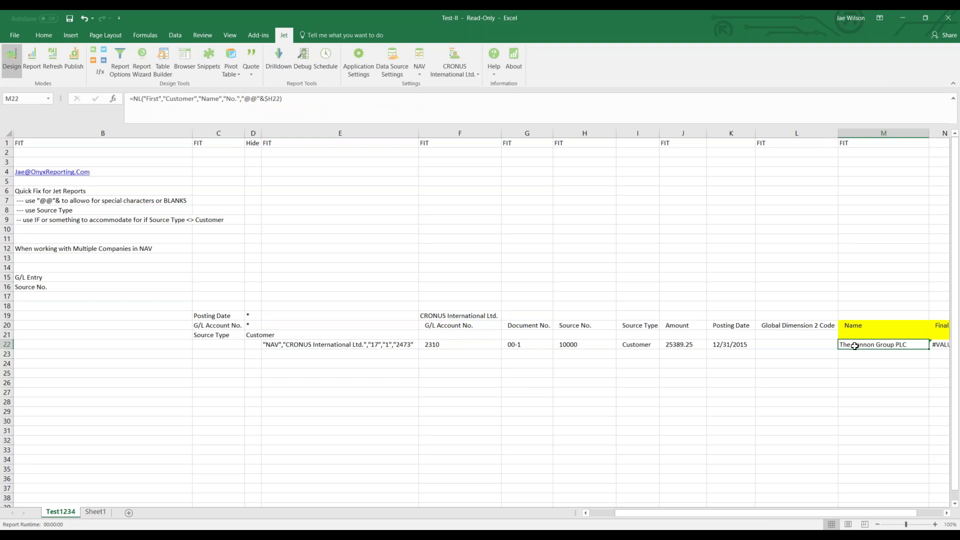
key(ctrl+z)
key(ctrl+z)
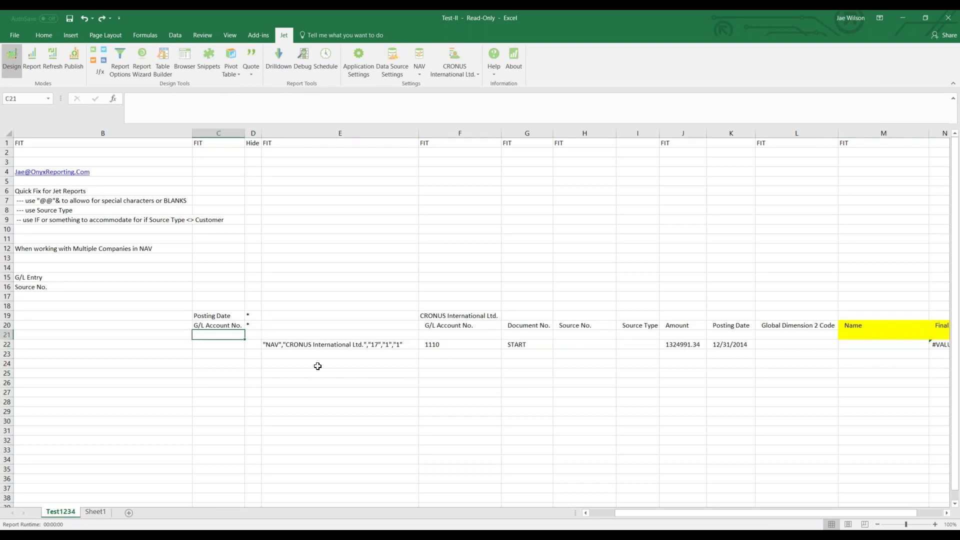
Change the company name in F19 to Test1234.
click(882, 345)
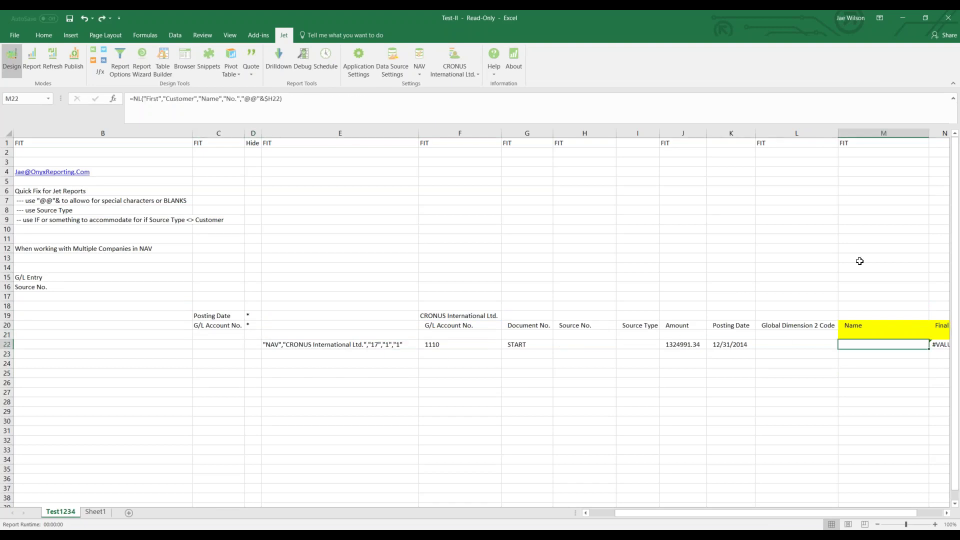
drag(857, 261, 879, 342)
click(878, 341)
click(478, 316)
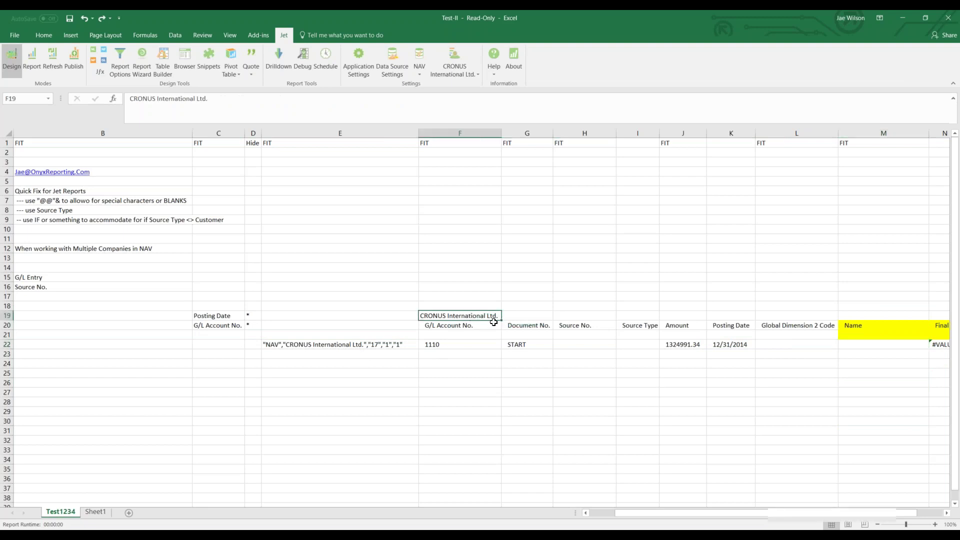
text(Test123)
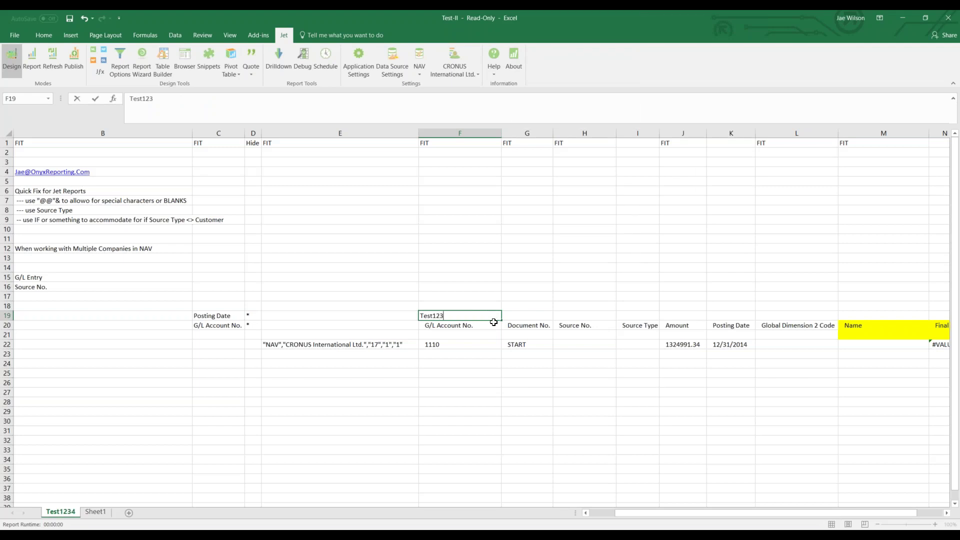
text(4)
key(Return)
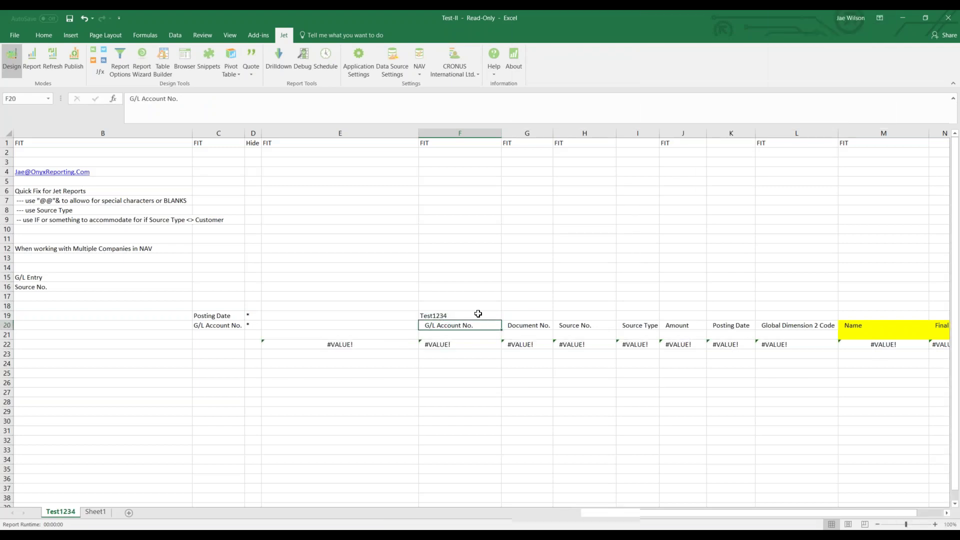
drag(478, 314, 450, 316)
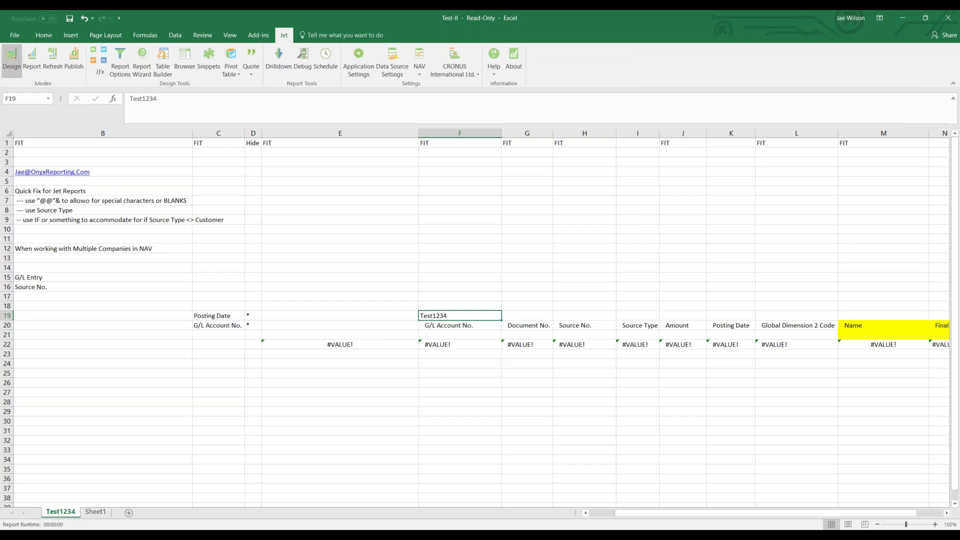
Drill down on E22's #VALUE! to see the company-does-not-exist error.
click(371, 344)
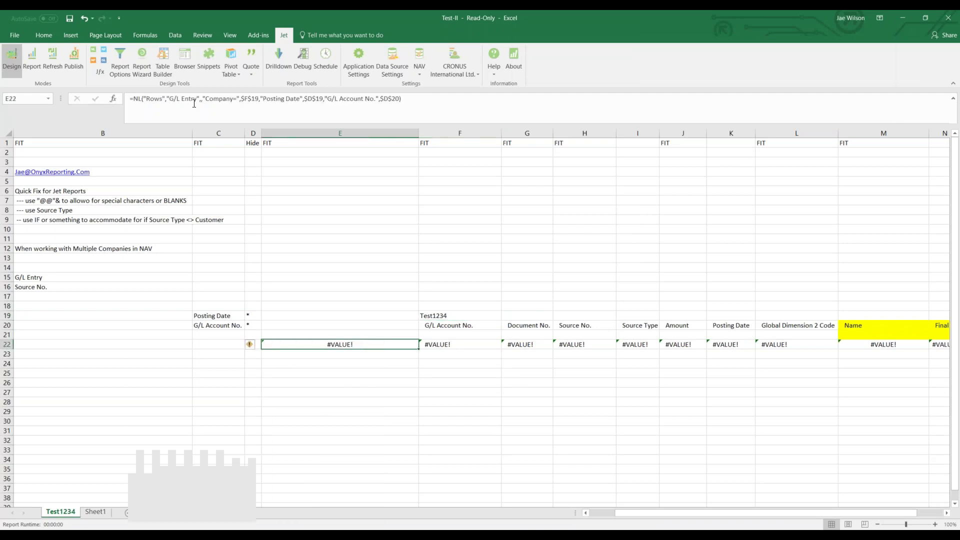
click(278, 57)
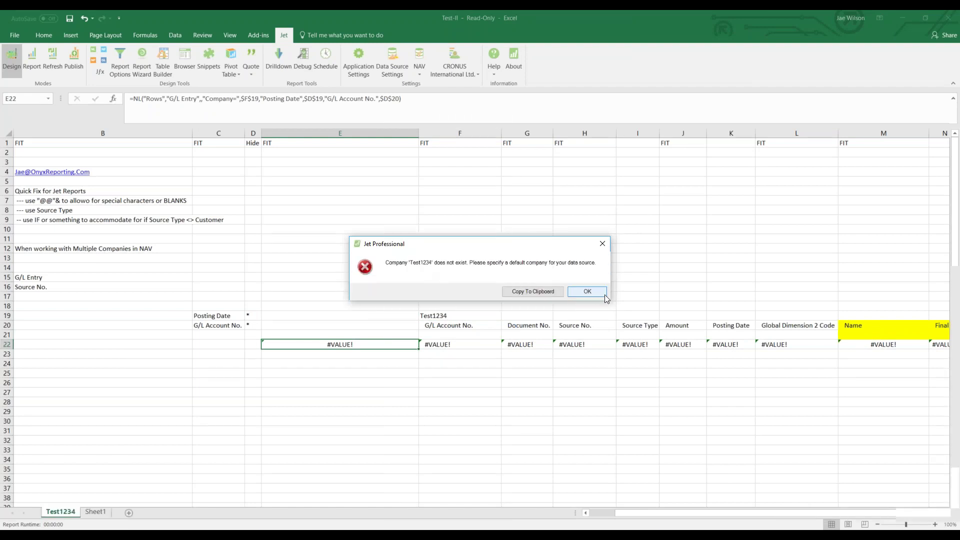
key(Return)
click(205, 99)
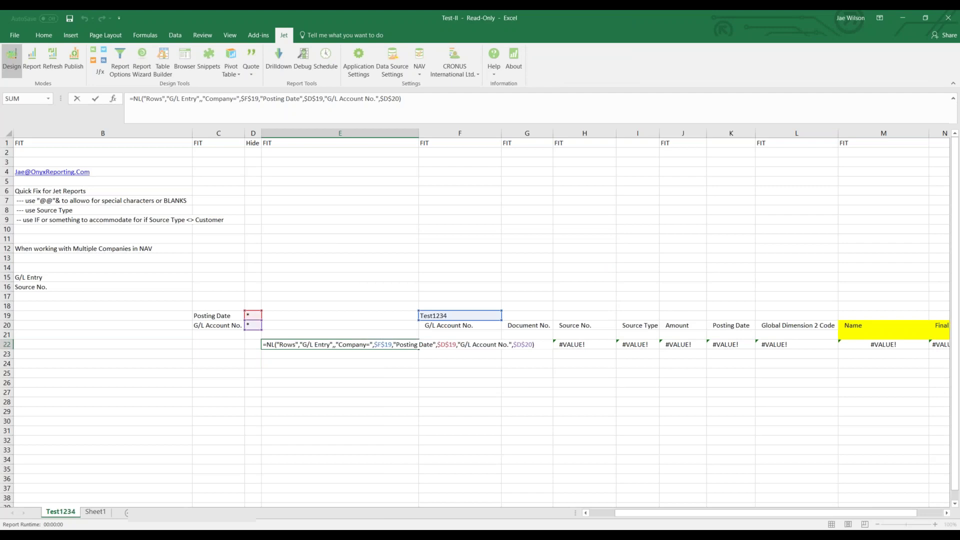
After checking E22's Company= argument, enter '-- if use Company= MUST use Company= in ALL NL() functions' in B10.
drag(203, 99, 240, 99)
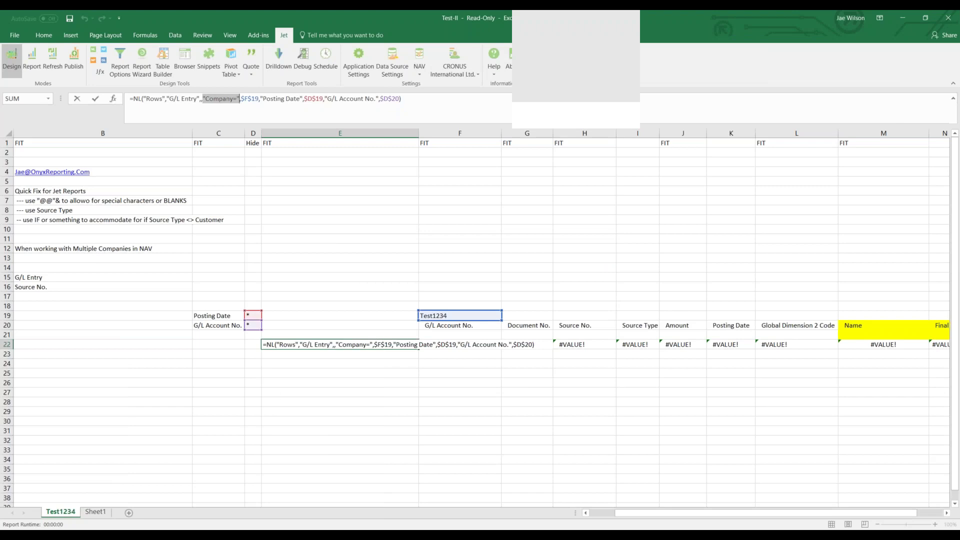
key(ctrl+Return)
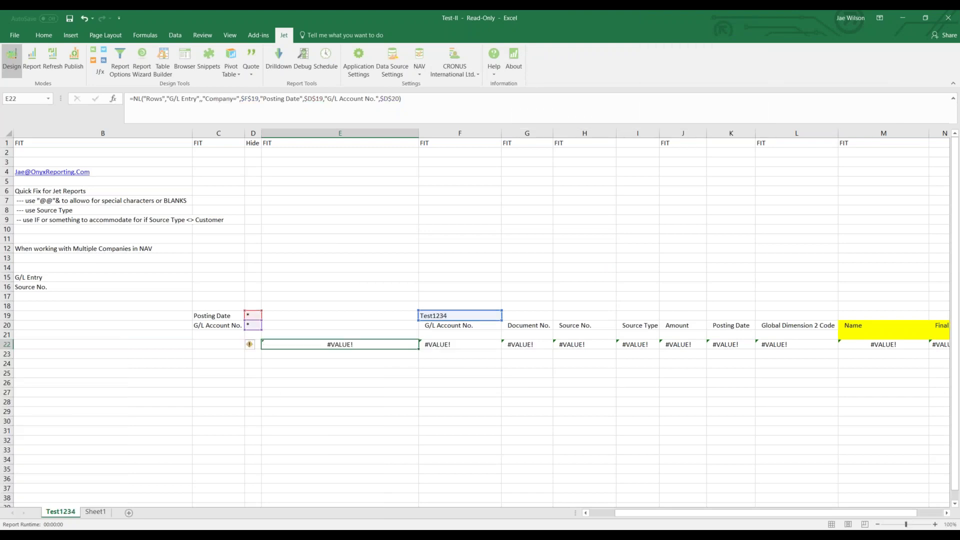
click(435, 316)
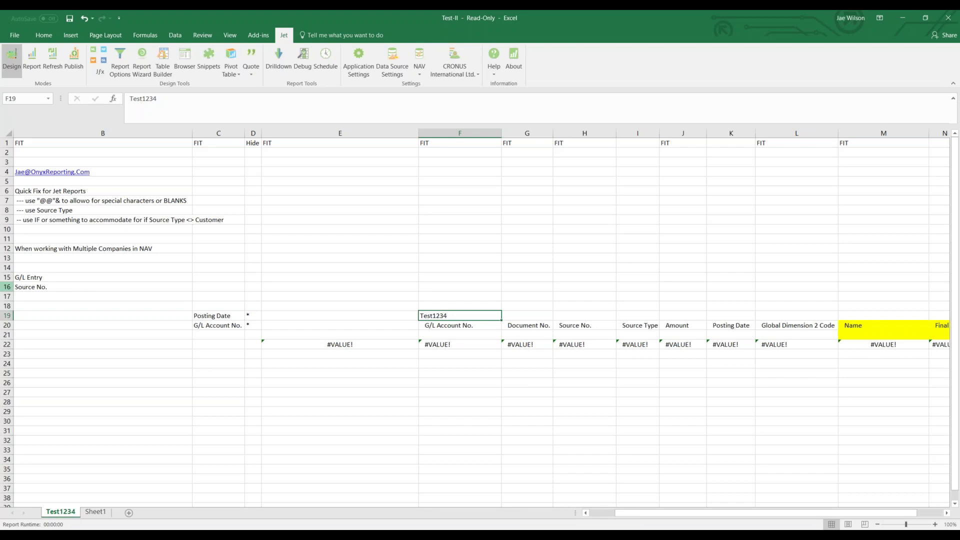
click(51, 237)
click(50, 229)
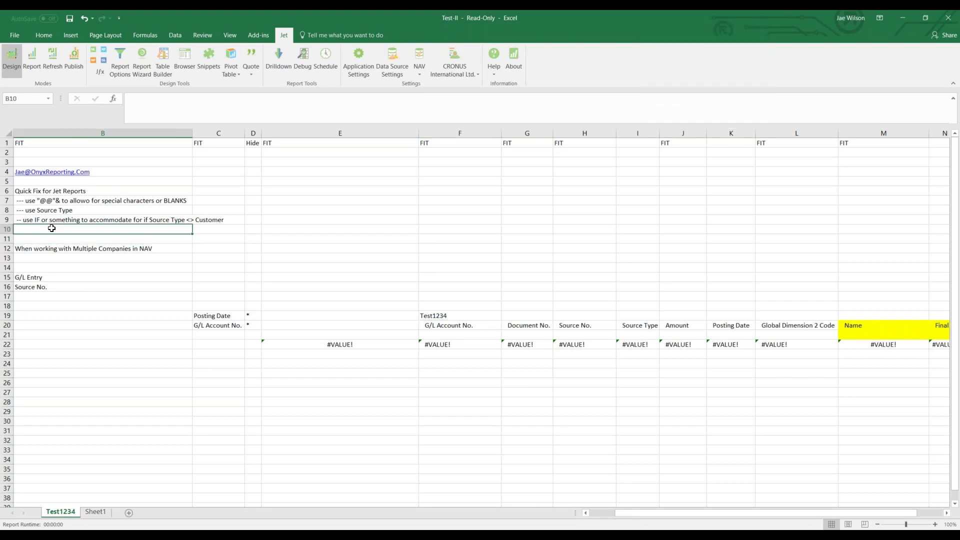
text(-- if use Company=)
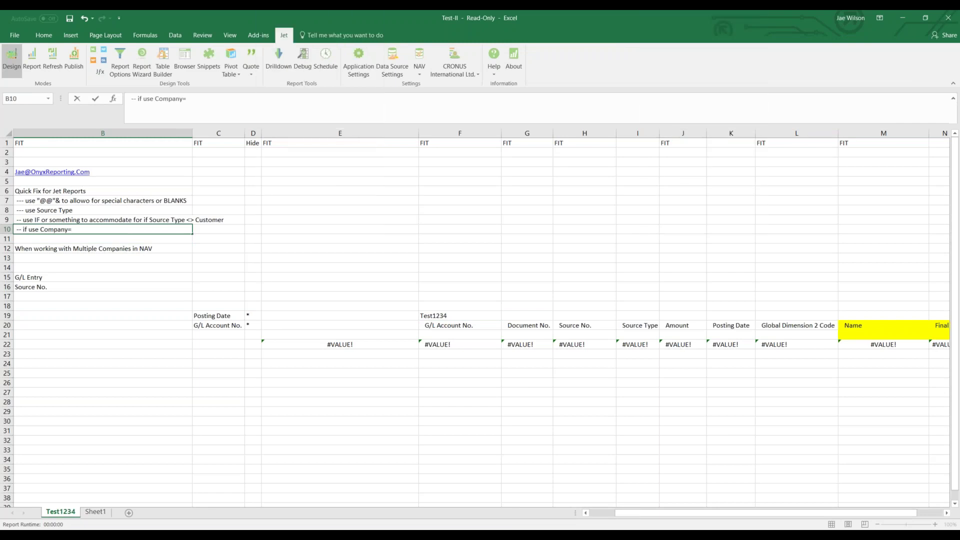
text( MUST use Compa)
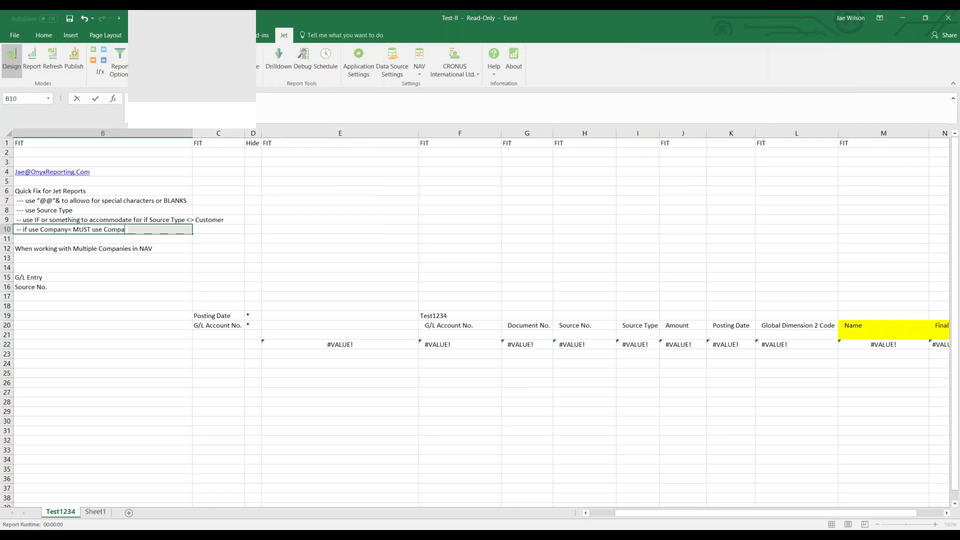
text(ny= in ALL NL() functions)
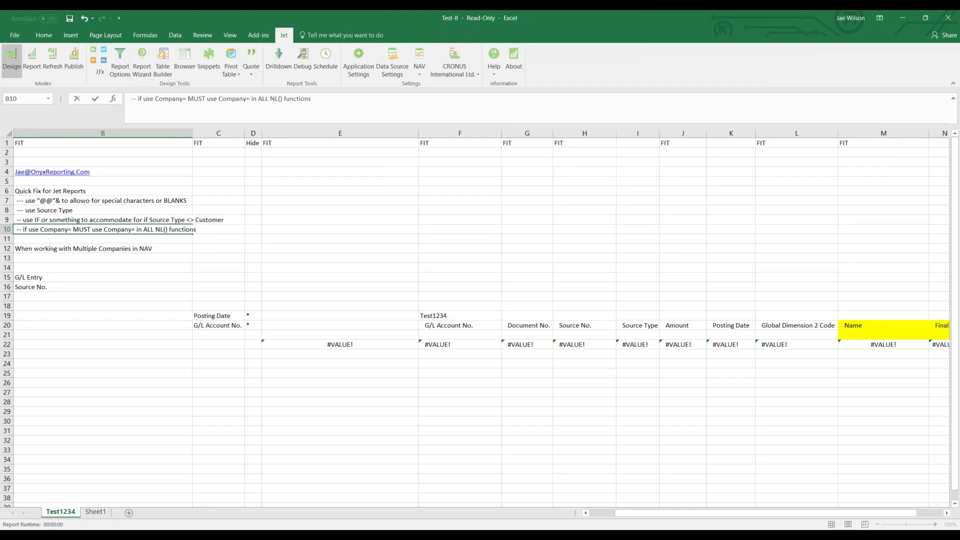
key(Return)
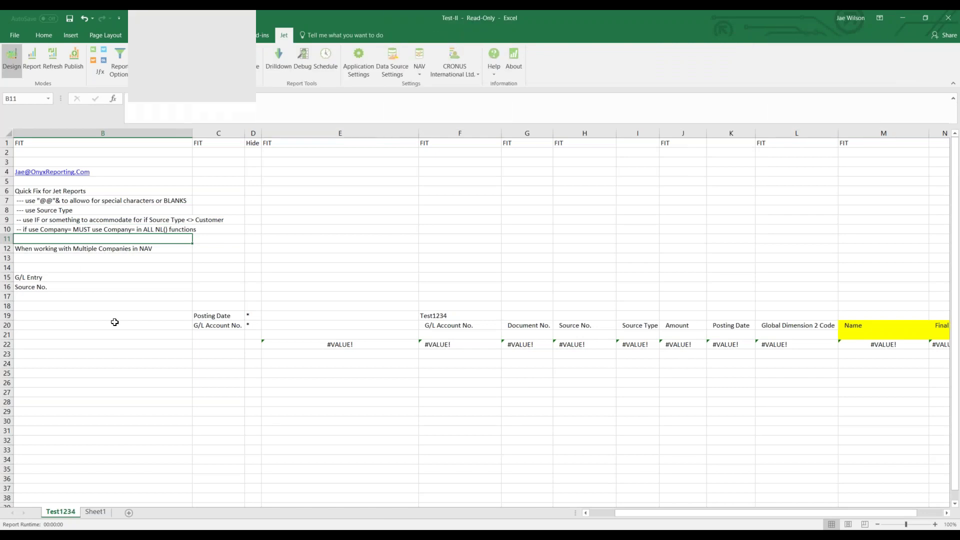
Compare E22's Company= reference to F19 with M22's Name lookup formula.
click(345, 343)
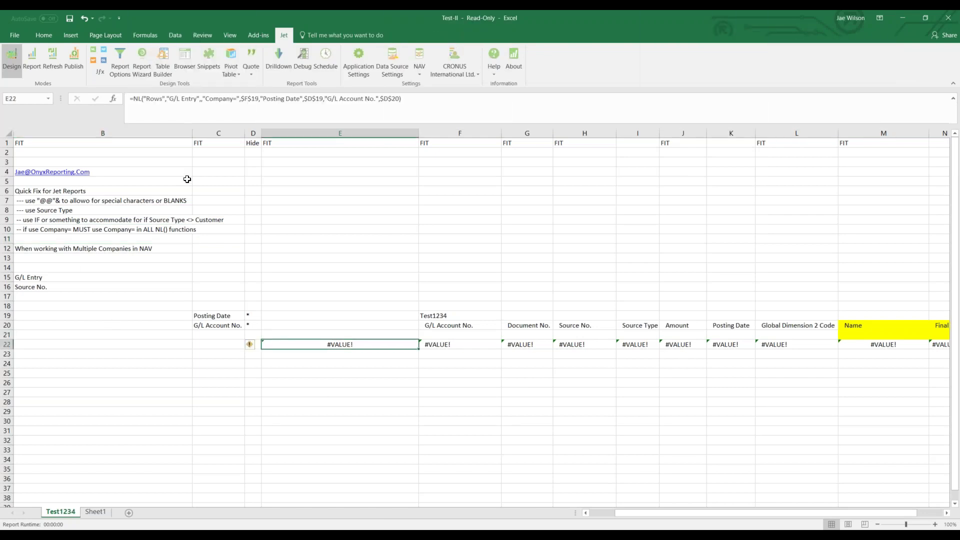
drag(205, 100, 261, 120)
key(Escape)
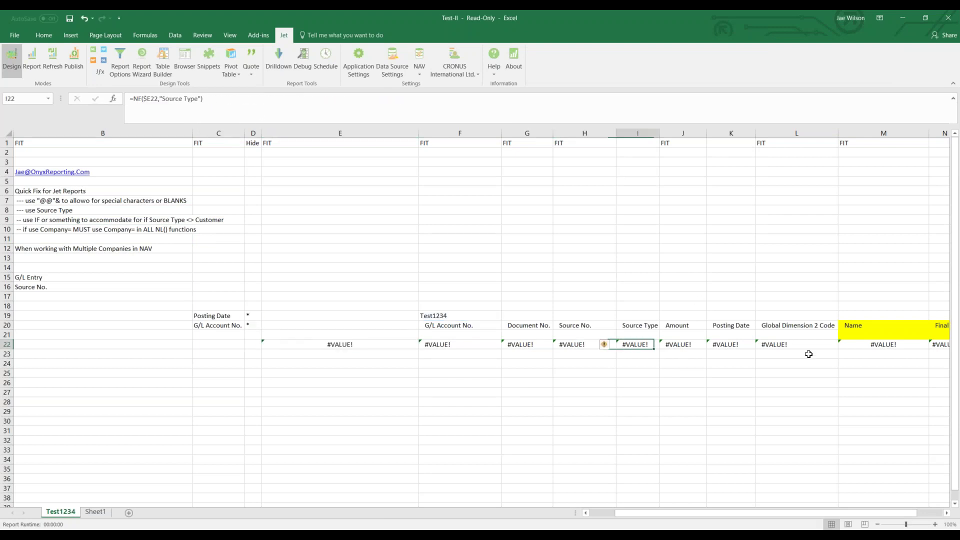
click(809, 354)
key(Right)
drag(259, 99, 281, 99)
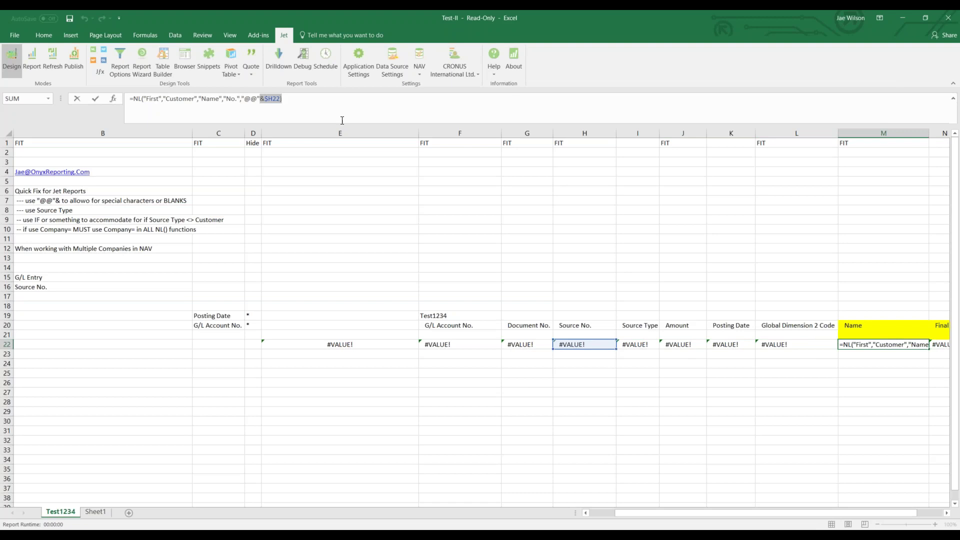
key(Return)
drag(651, 307, 635, 374)
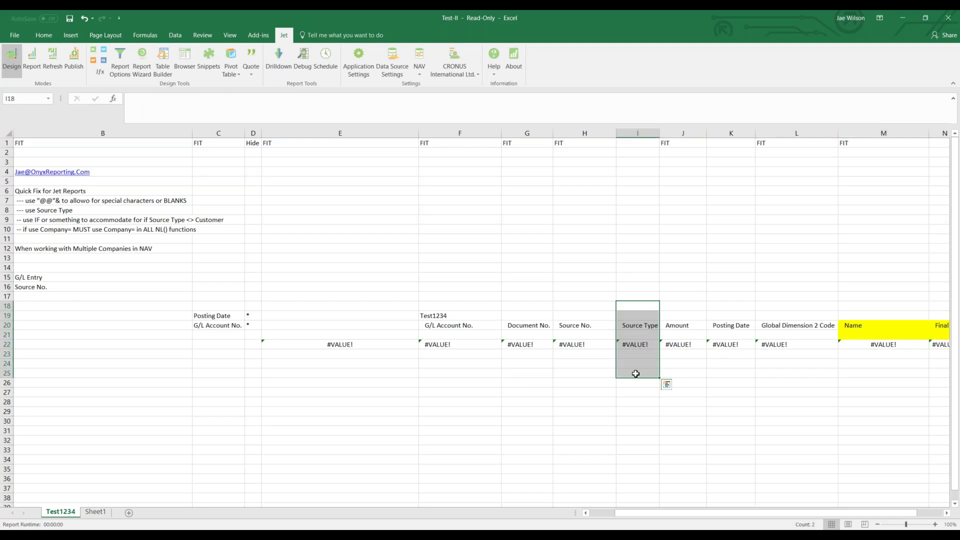
drag(876, 316, 877, 365)
click(879, 345)
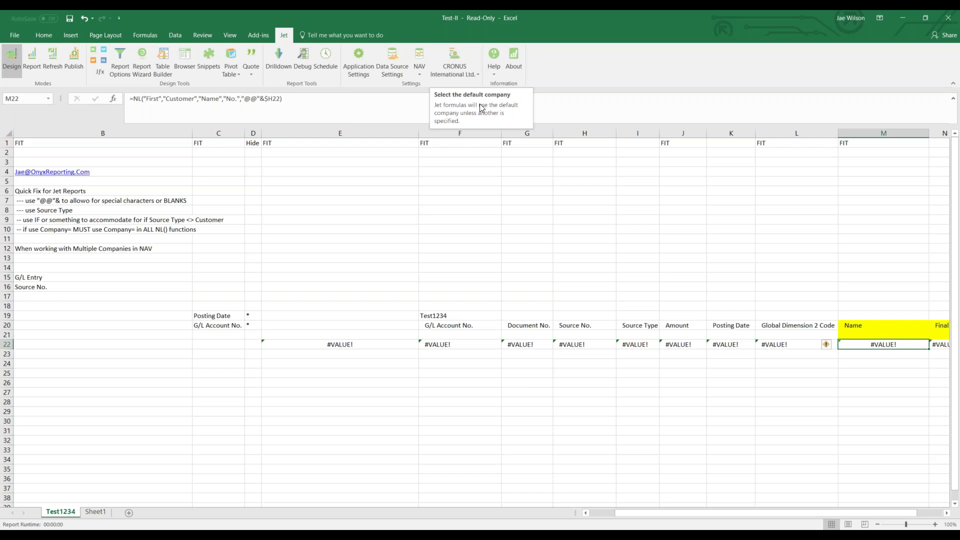
Review E22's referenced cells, then edit M22's formula with its ending highlighted.
click(370, 344)
key(F2)
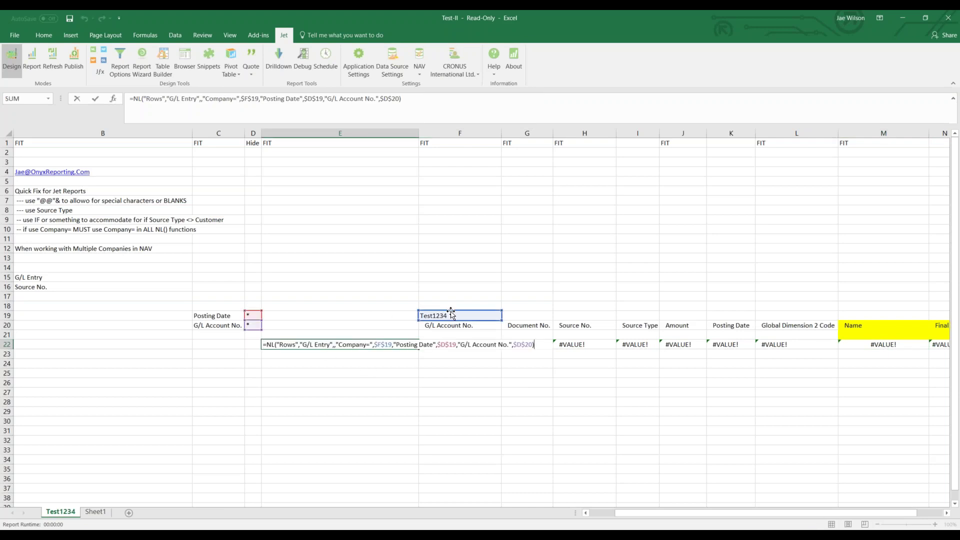
key(Return)
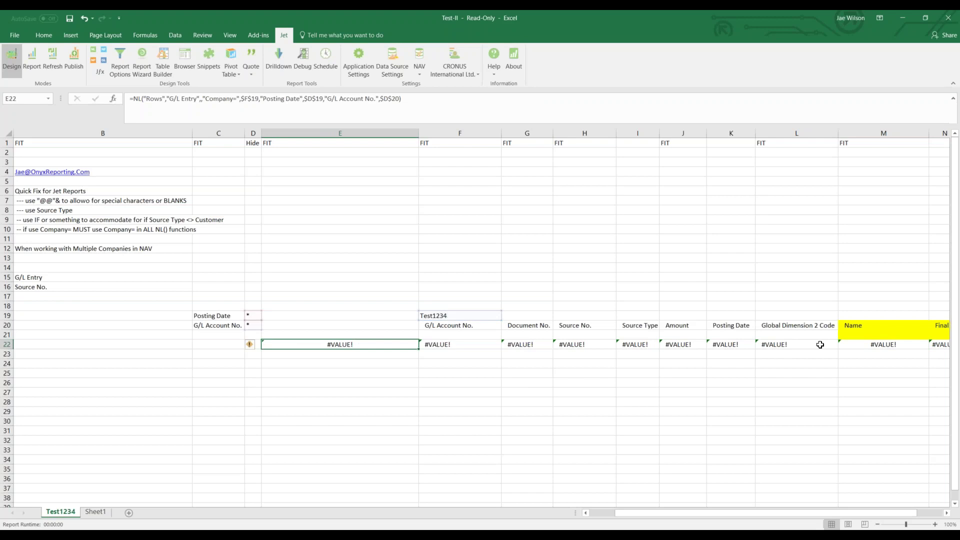
click(858, 344)
key(F2)
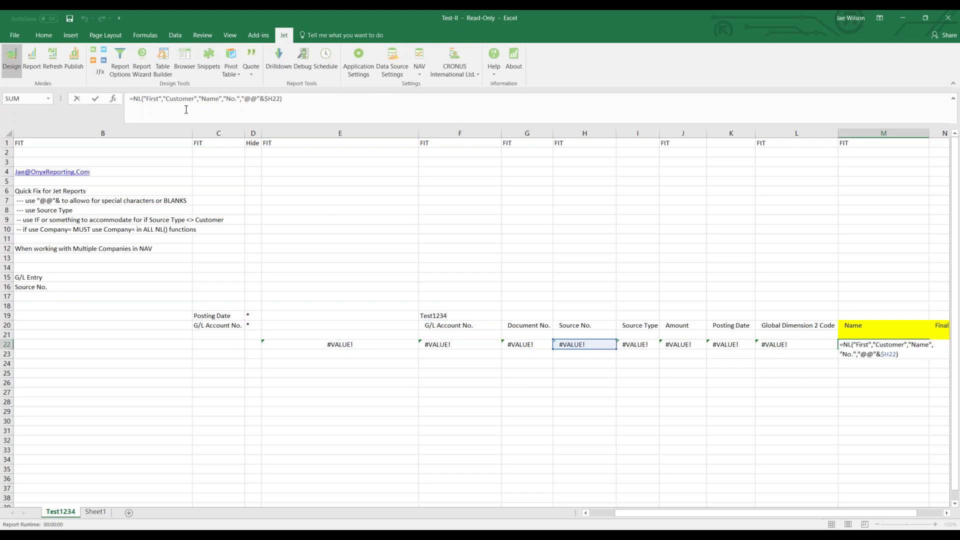
drag(180, 99, 343, 111)
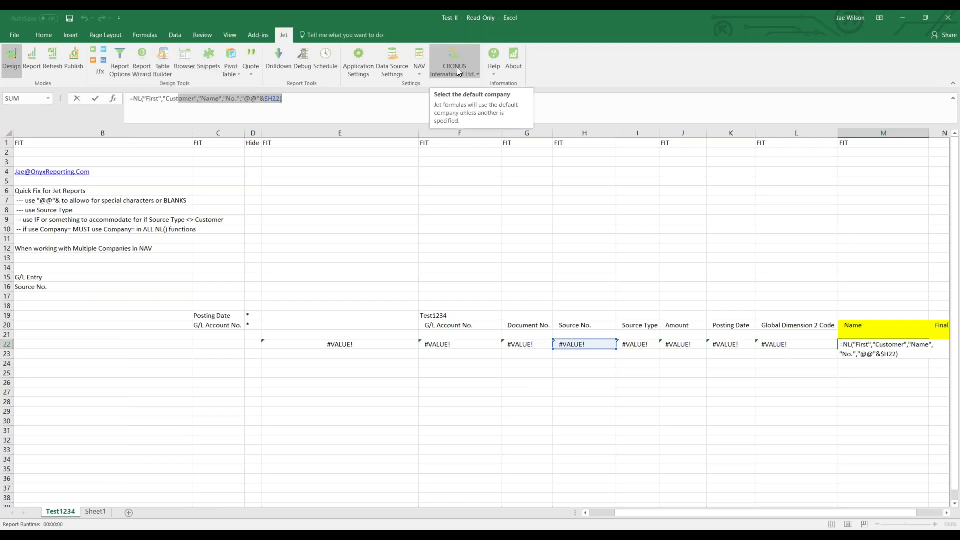
Append a "company=", $F$19 argument to M22's Name lookup formula.
click(328, 113)
key(BackSpace)
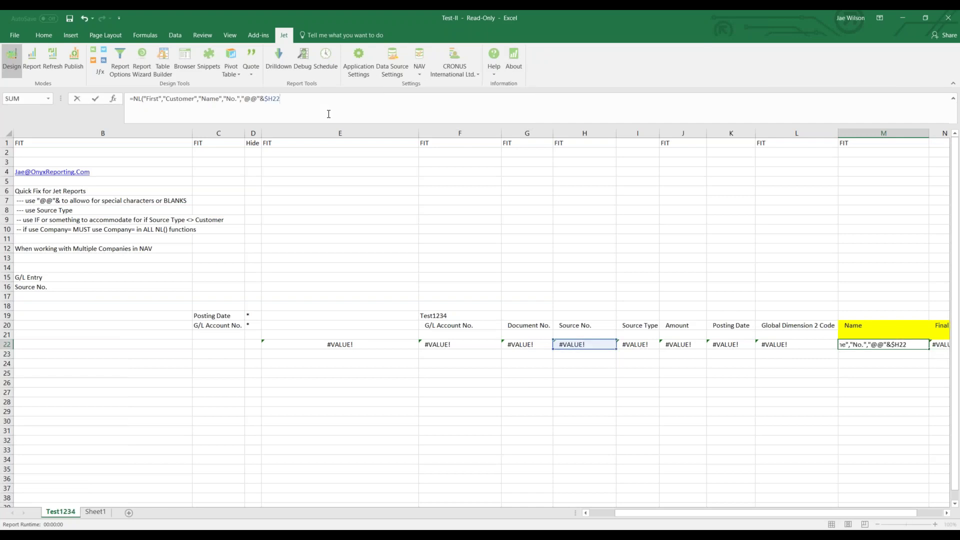
text(, "company=",)
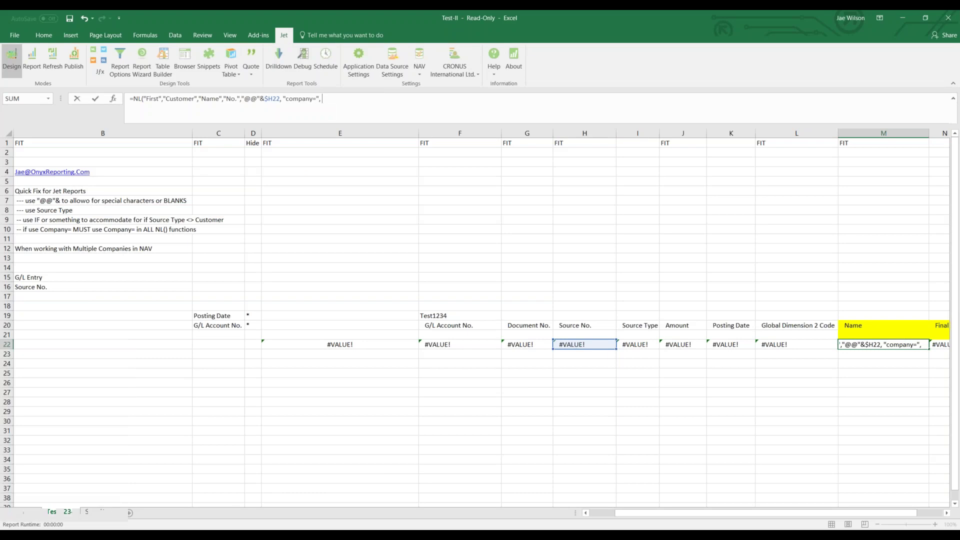
click(457, 316)
key(F4)
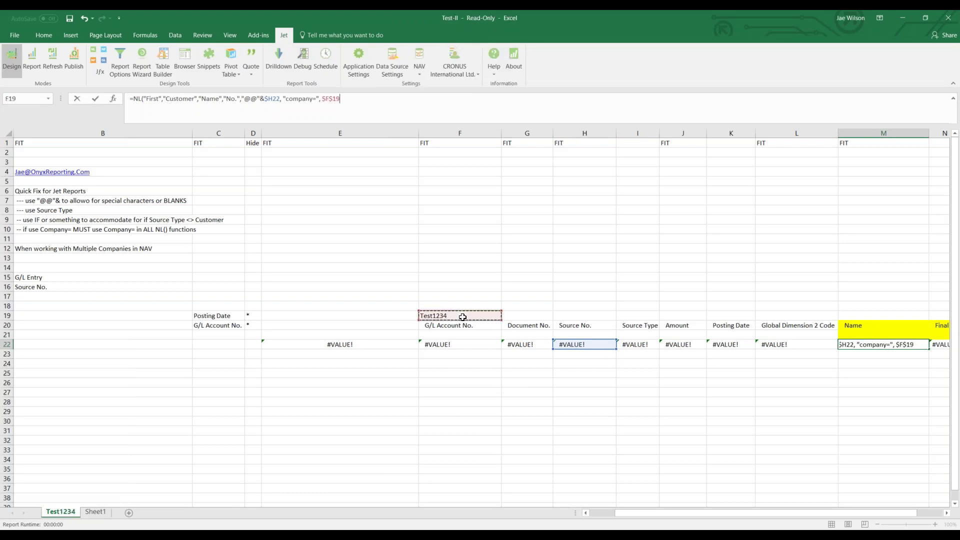
key(Tab)
Add the same "Company=" argument referencing F19 to N22's Final Destination formula.
click(457, 98)
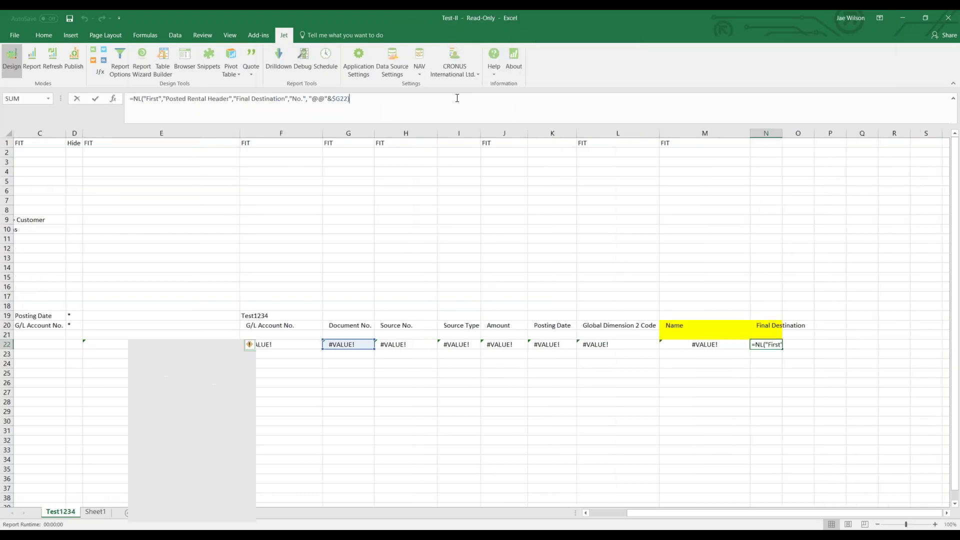
key(BackSpace)
text(, "Co)
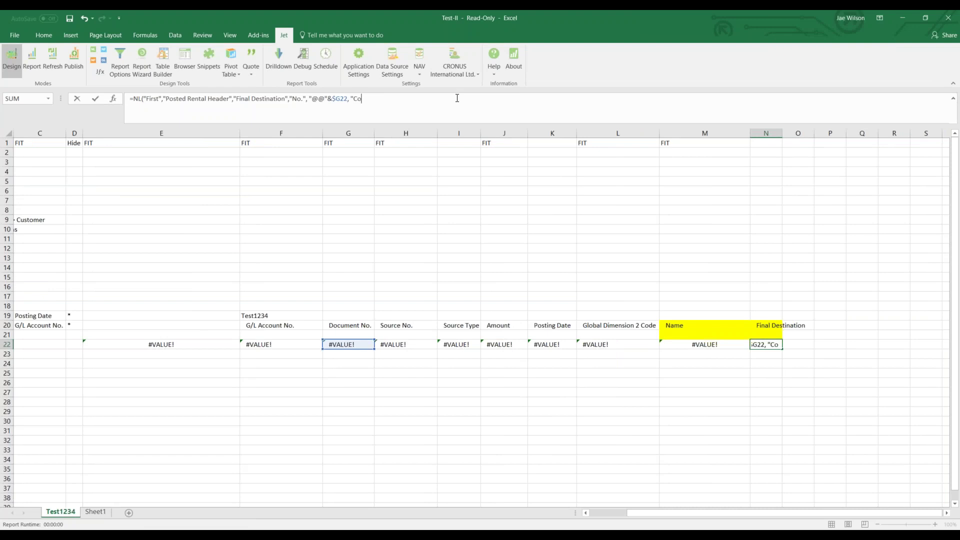
text(mpany=", F19)
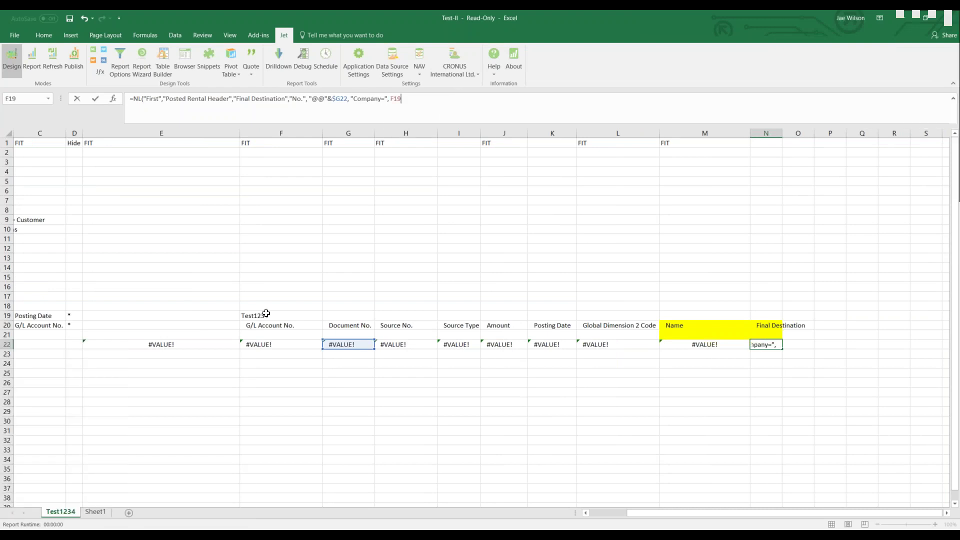
click(299, 315)
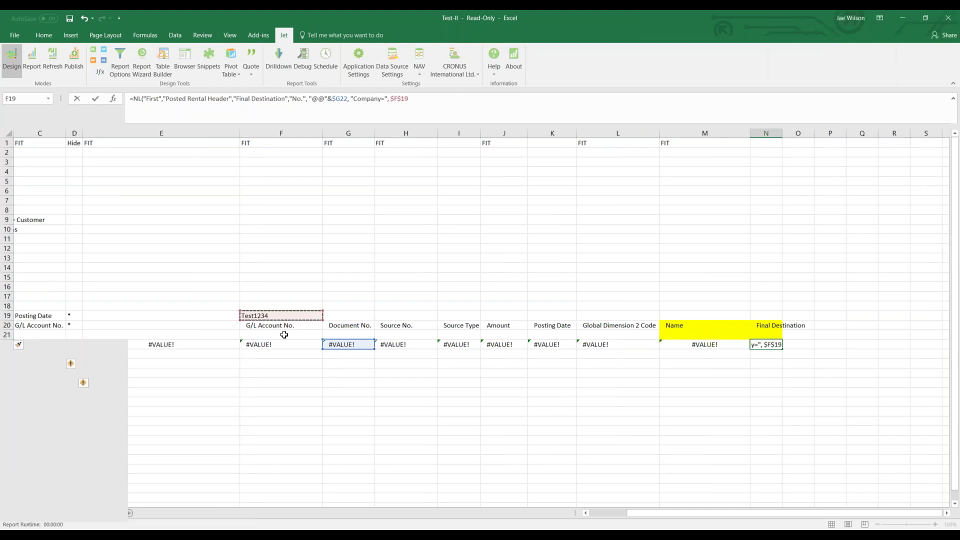
key(Tab)
click(148, 343)
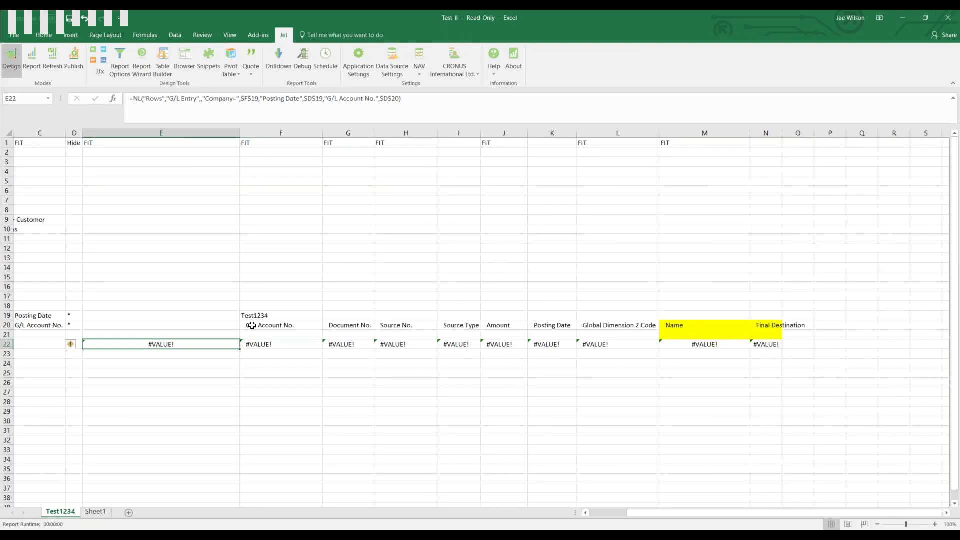
Replace the company in F19 with CRONUS International Ltd. so row 22 returns data.
click(254, 315)
text(C)
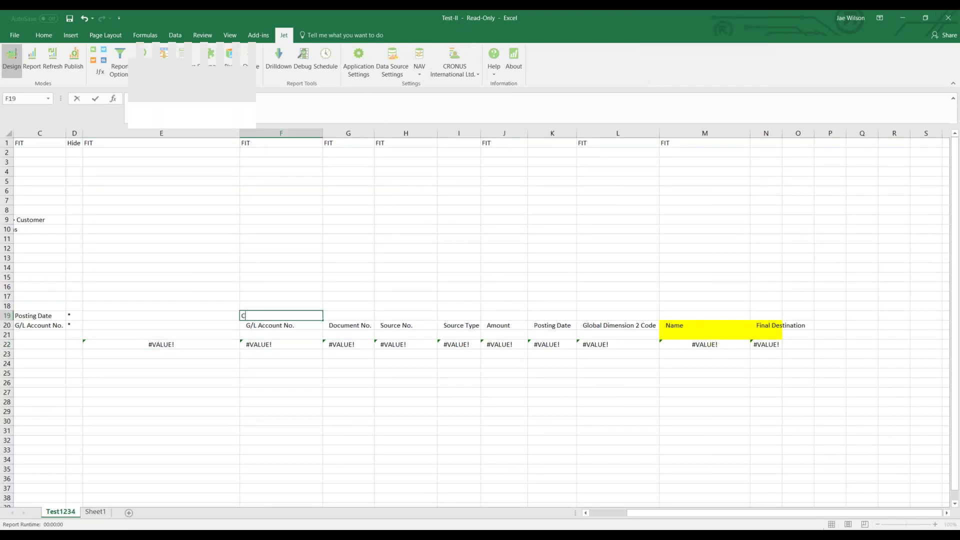
text(RONUS Interin)
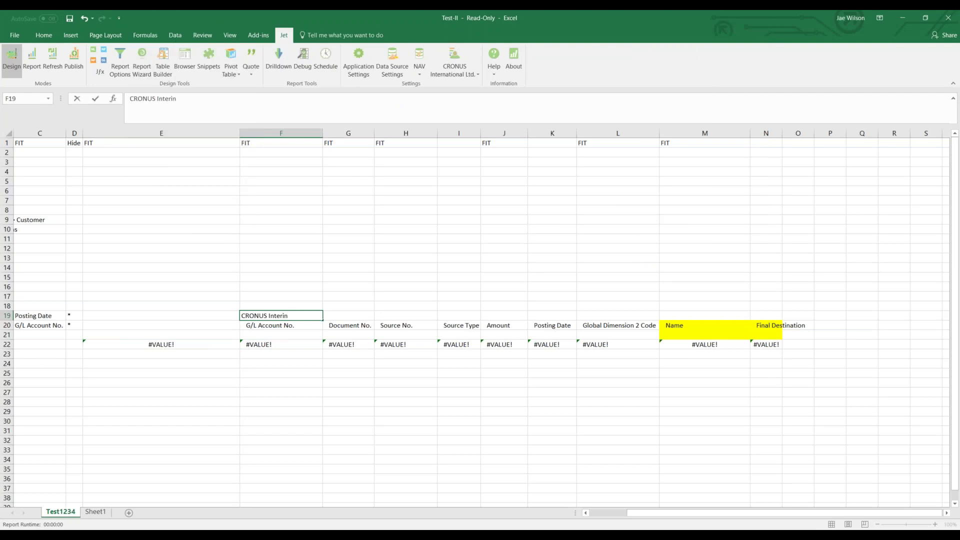
text(ational Ltd.)
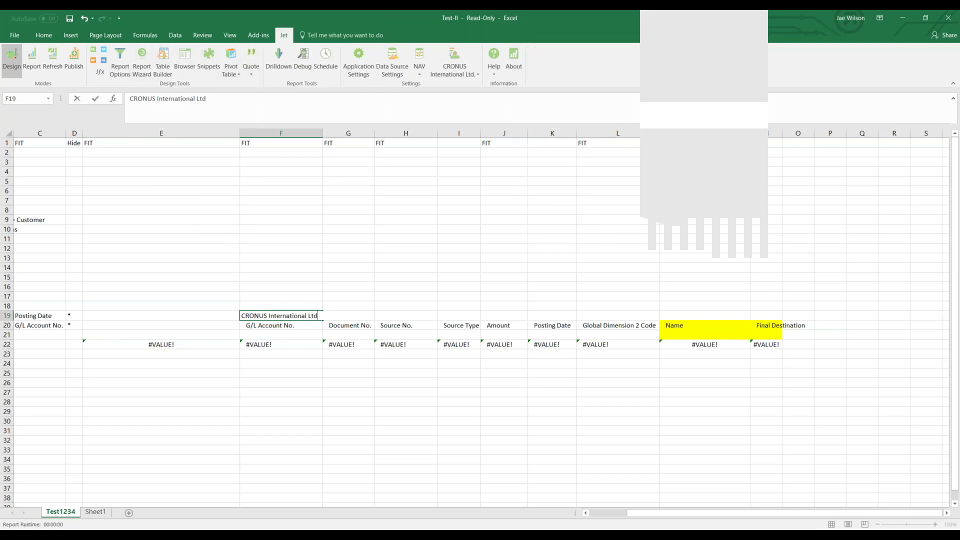
key(Return)
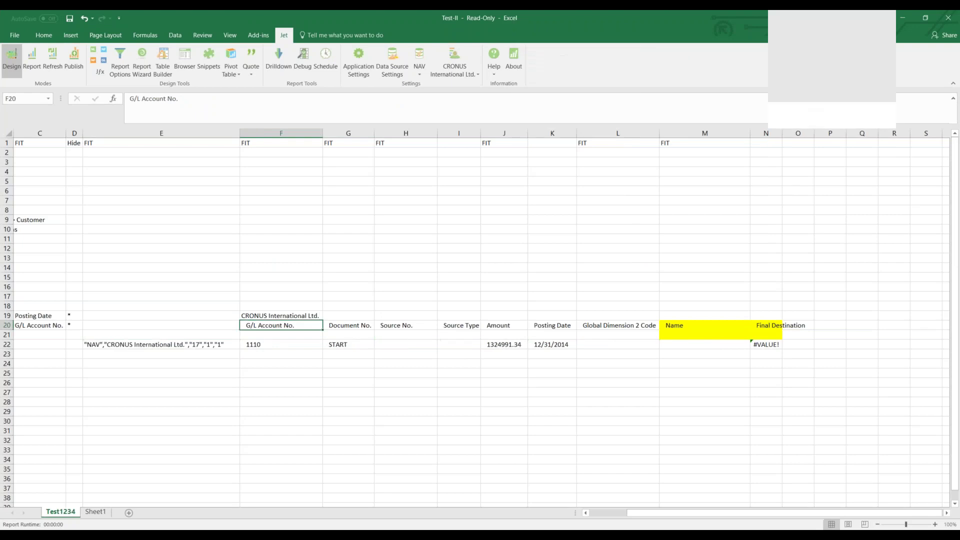
key(Left)
key(Left)
key(Left)
key(Left)
key(Left)
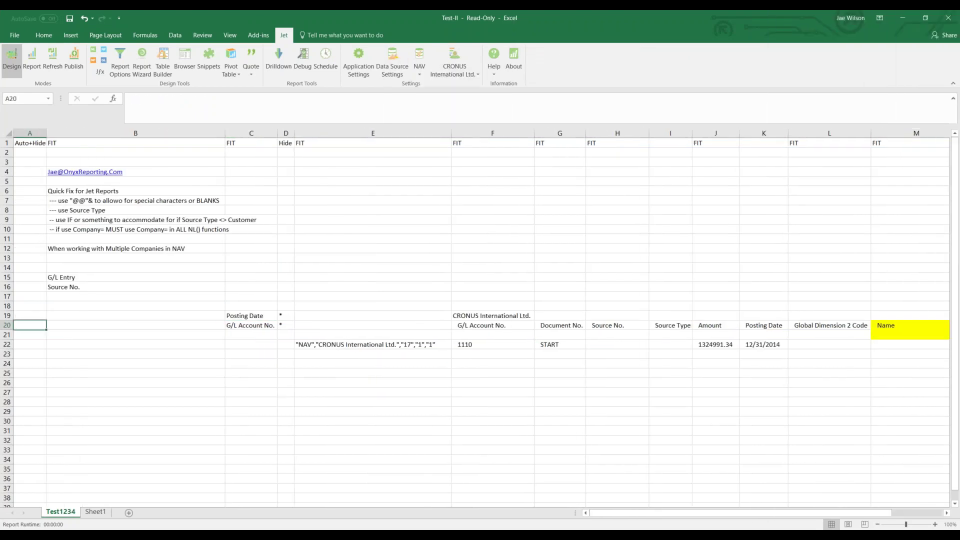
Insert two blank rows at rows 11–12 beneath the tips.
drag(8, 239, 8, 249)
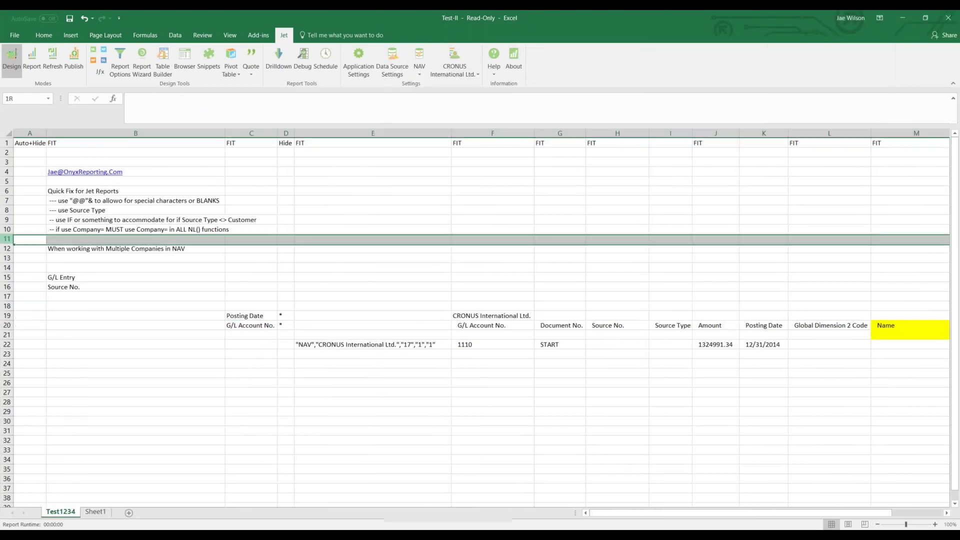
right_click(7, 240)
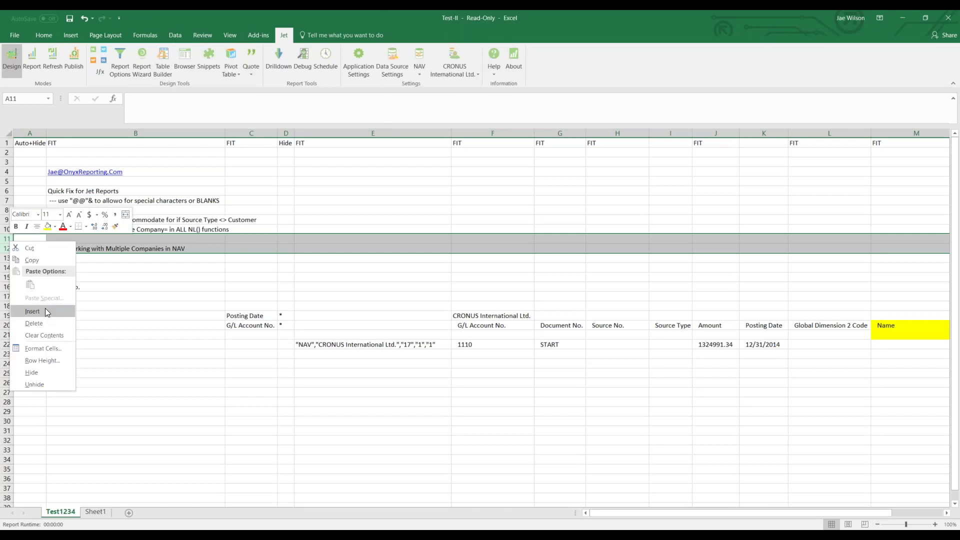
click(46, 313)
click(181, 323)
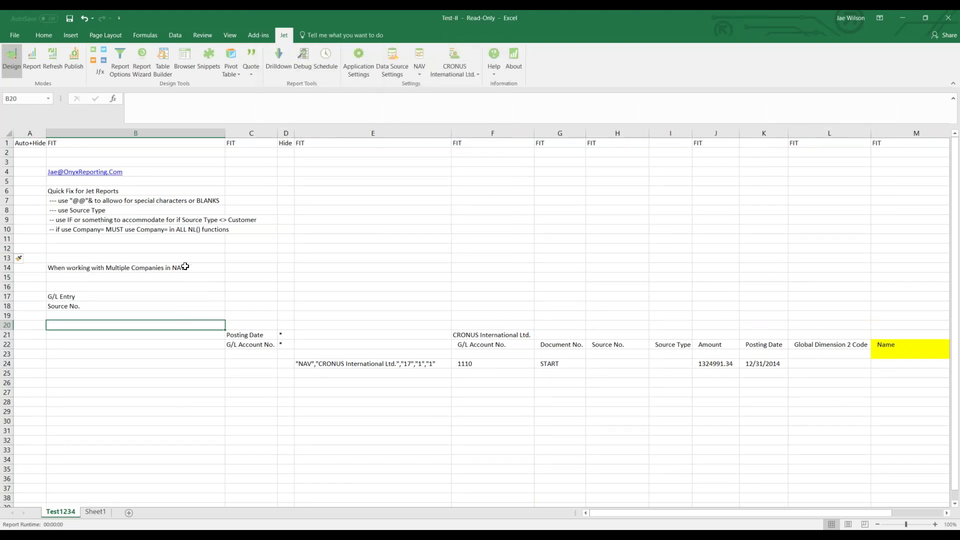
Enter the tip '-- put all Filters in TOP LEFT CORNER' in B11.
click(176, 237)
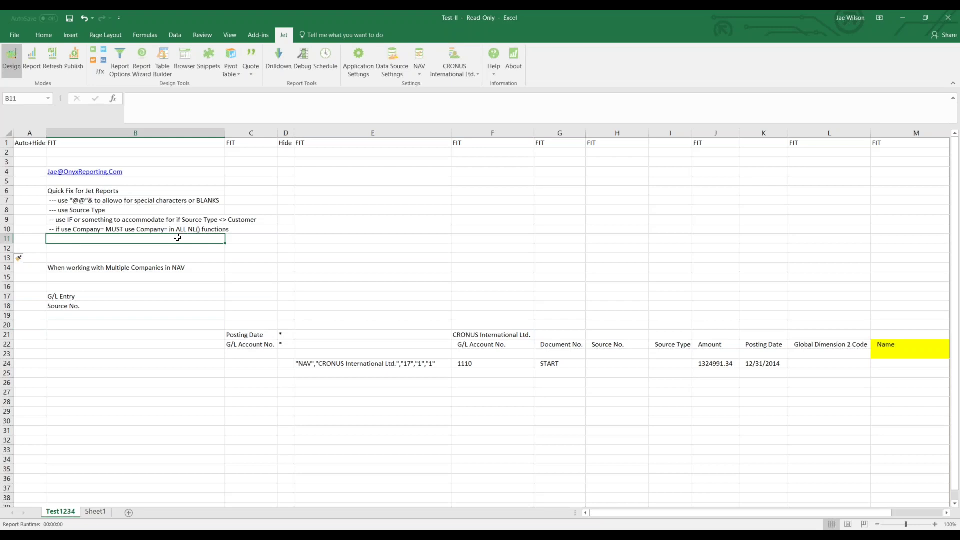
text(-- put all Filte)
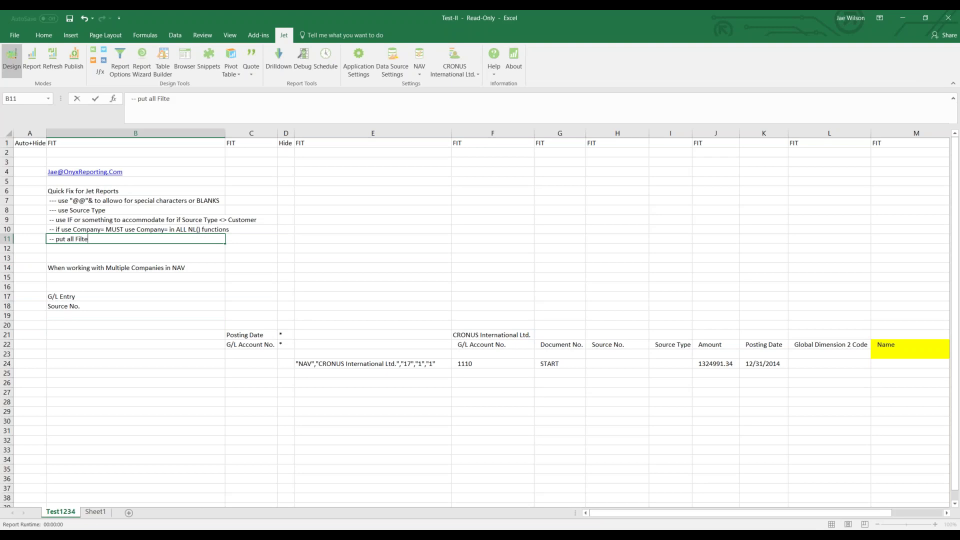
text(rs in TOP LEFT CORNER)
key(Return)
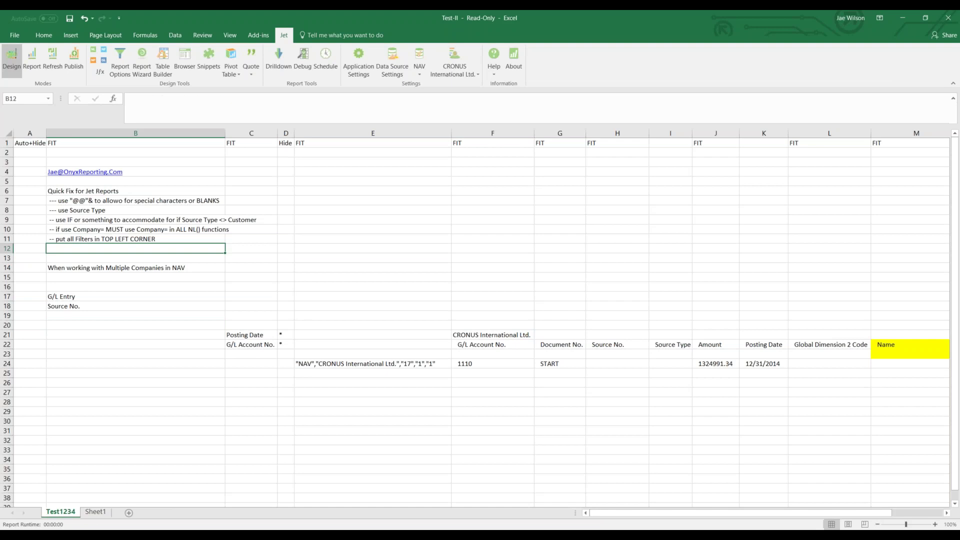
click(479, 335)
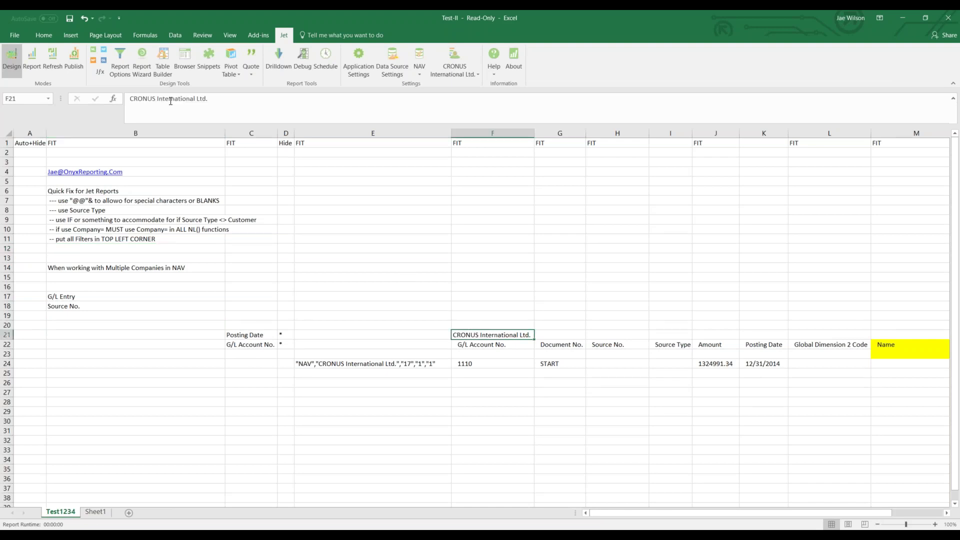
Move the company name from F21 to D20 and label C20 'Company='.
drag(252, 326, 281, 344)
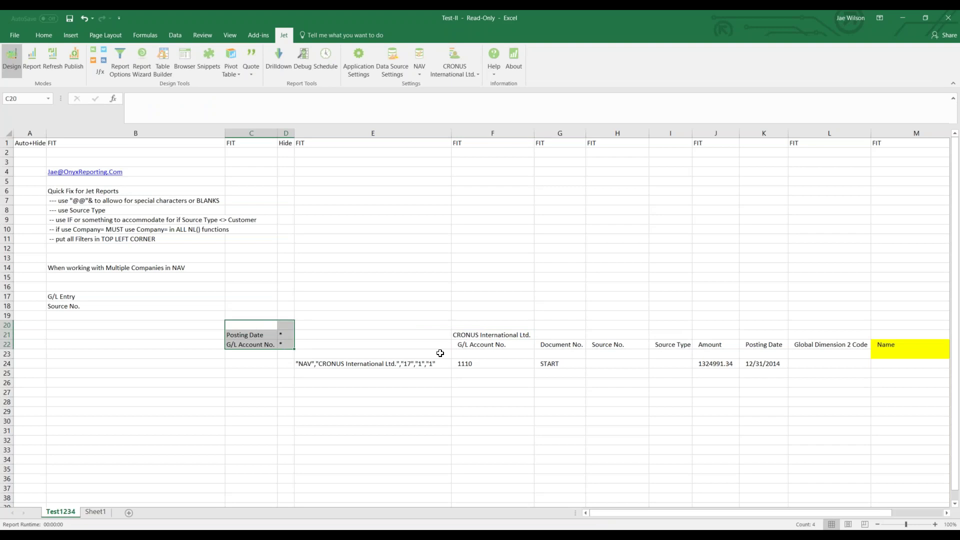
click(472, 336)
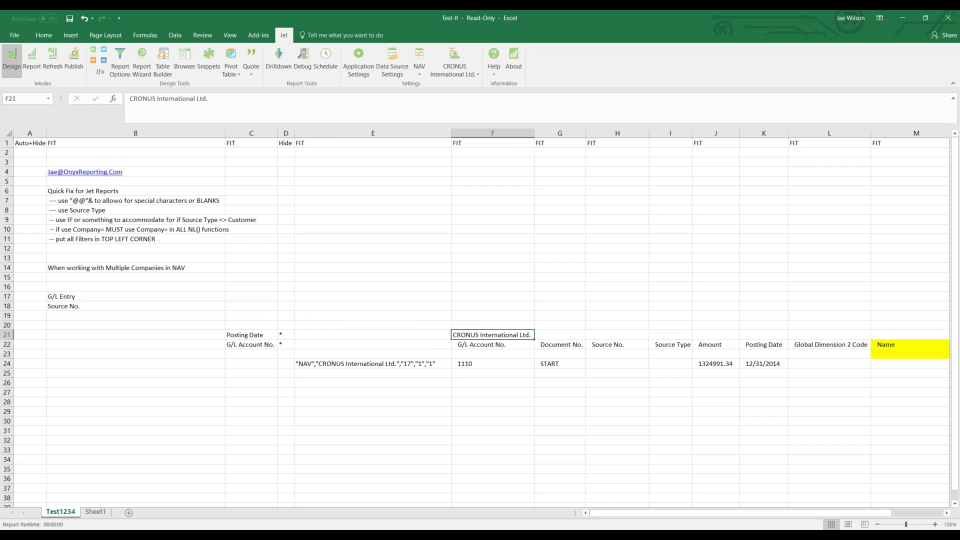
key(ctrl+c)
click(285, 325)
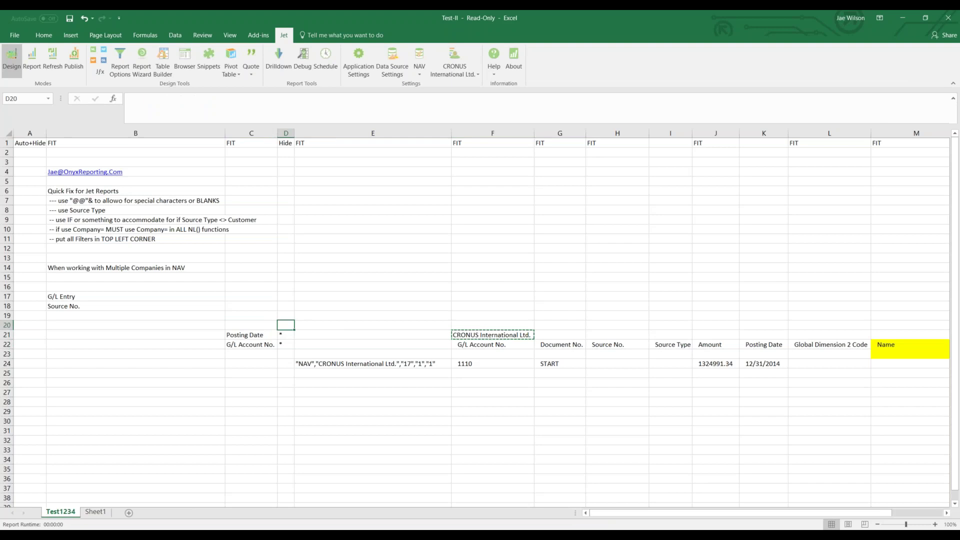
key(ctrl+v)
click(261, 323)
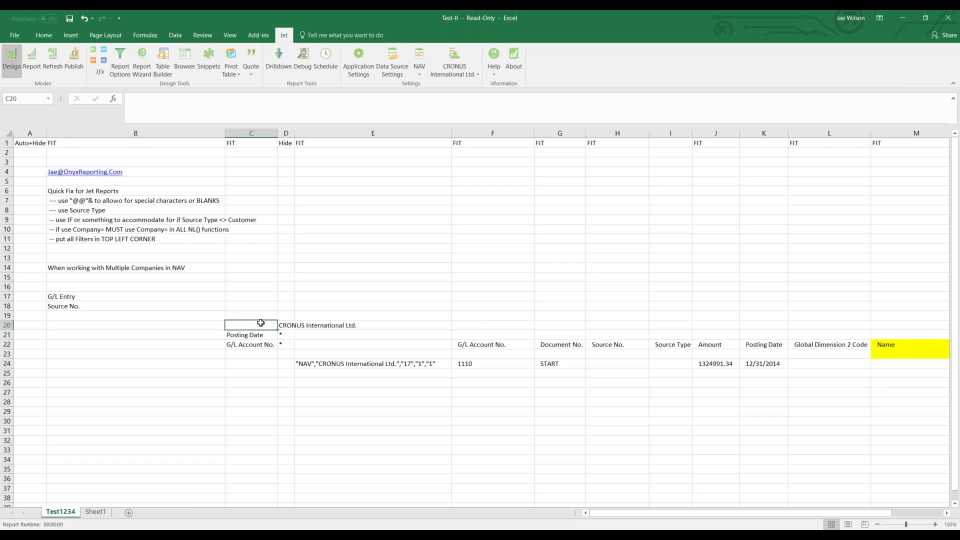
text(Company=)
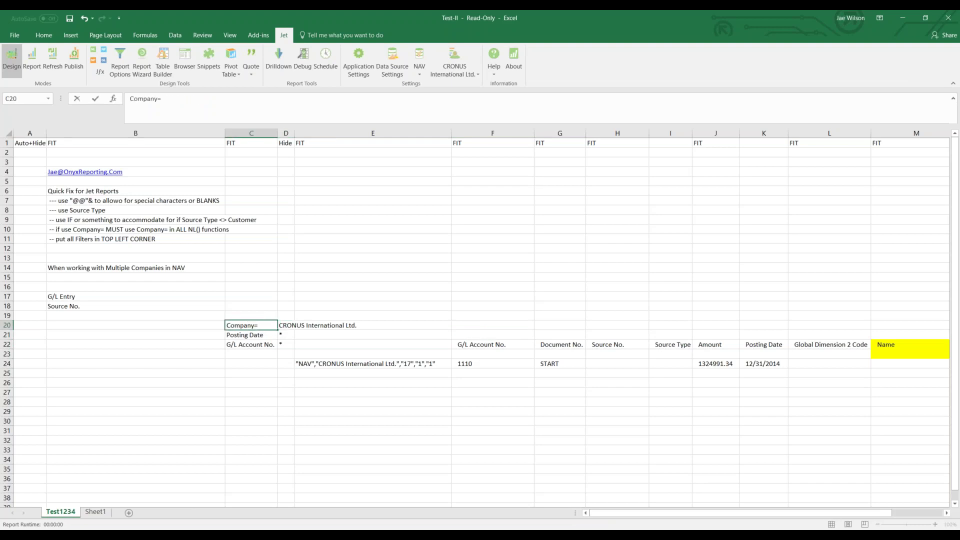
click(294, 326)
Autofit column D to the company name and review the top-left filter block.
double_click(295, 133)
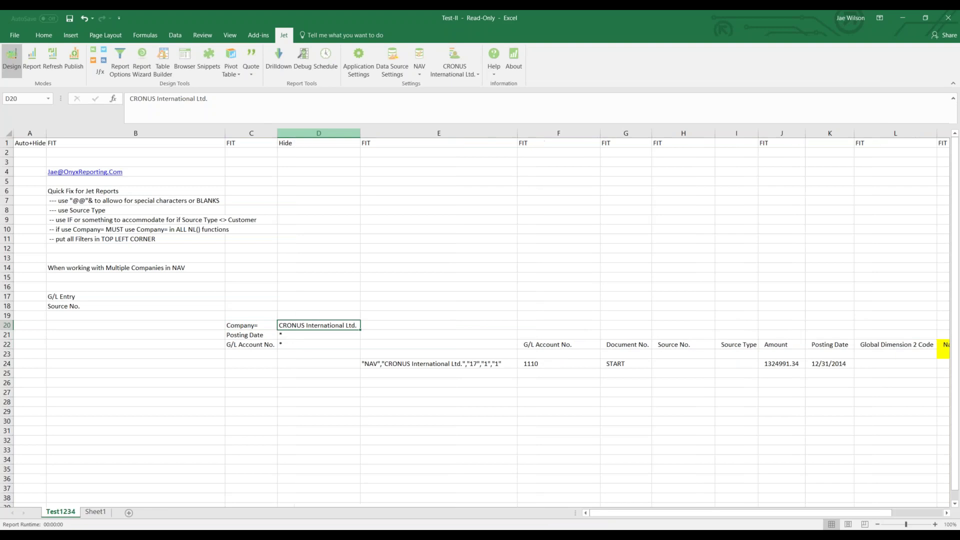
drag(251, 325, 304, 344)
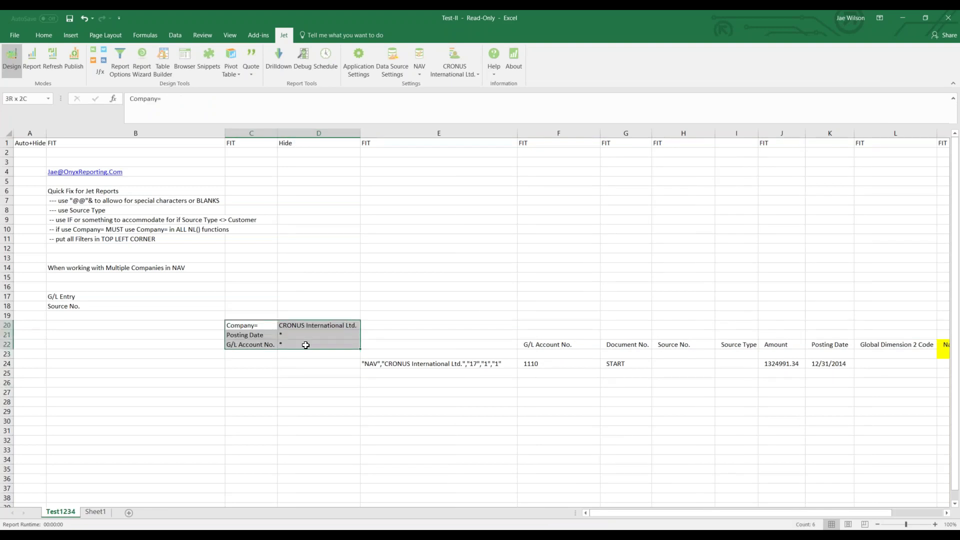
click(296, 326)
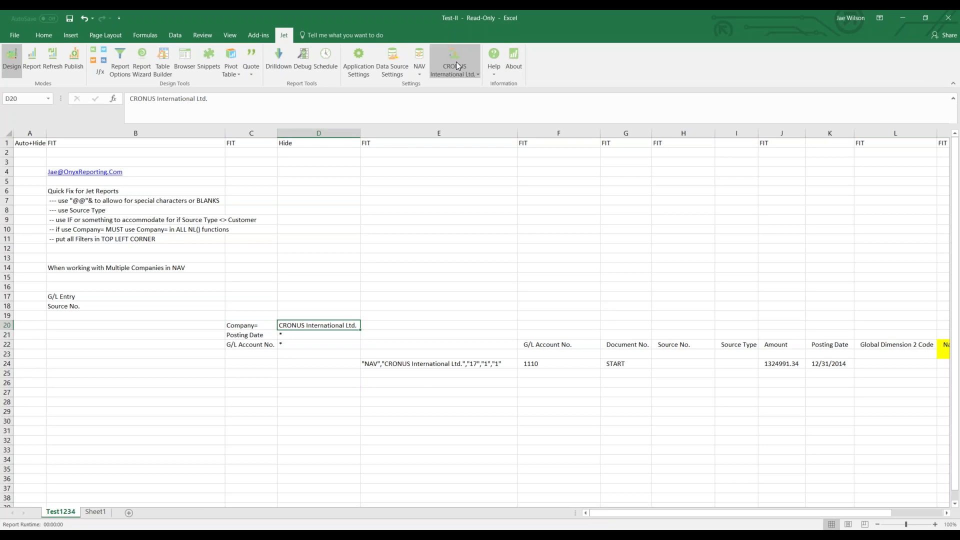
drag(246, 326, 285, 318)
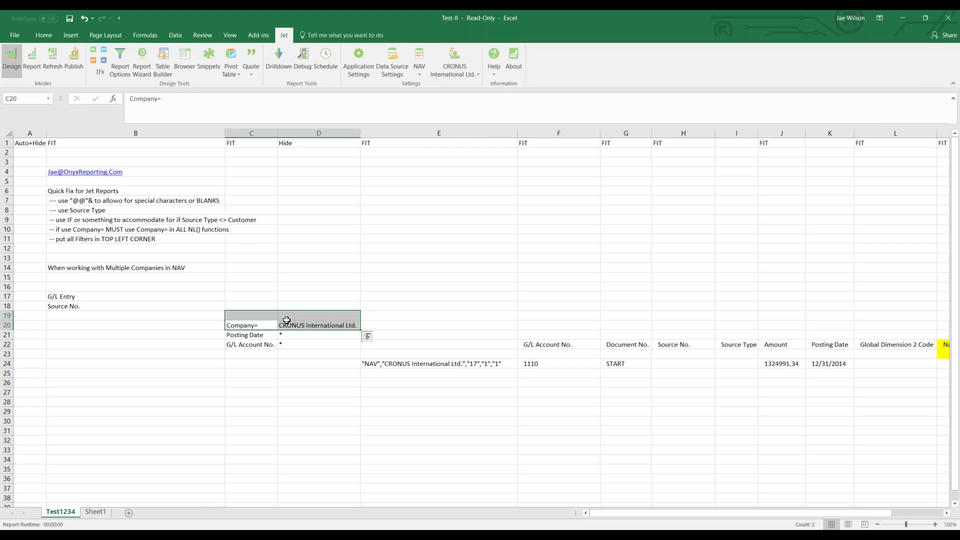
click(111, 230)
Check that the M24 and N24 lookups pass Company= with $D$20.
click(436, 365)
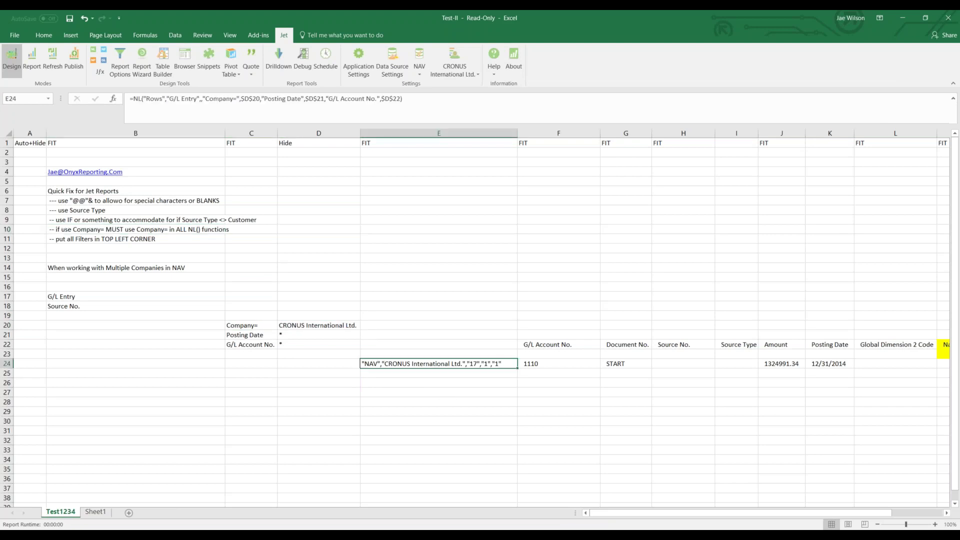
key(Right)
key(Right)
key(Right)
key(Right)
key(Right)
key(Right)
key(Right)
key(Right)
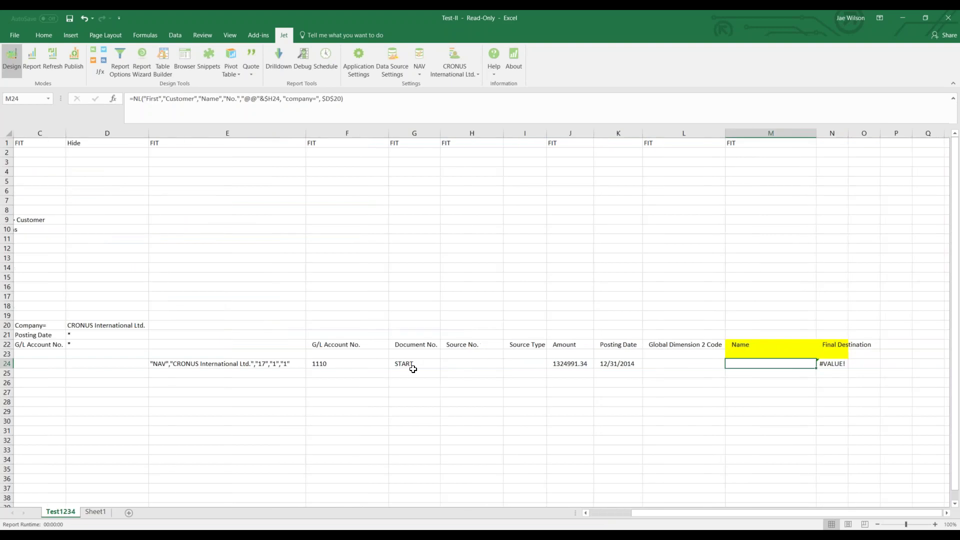
drag(283, 99, 346, 98)
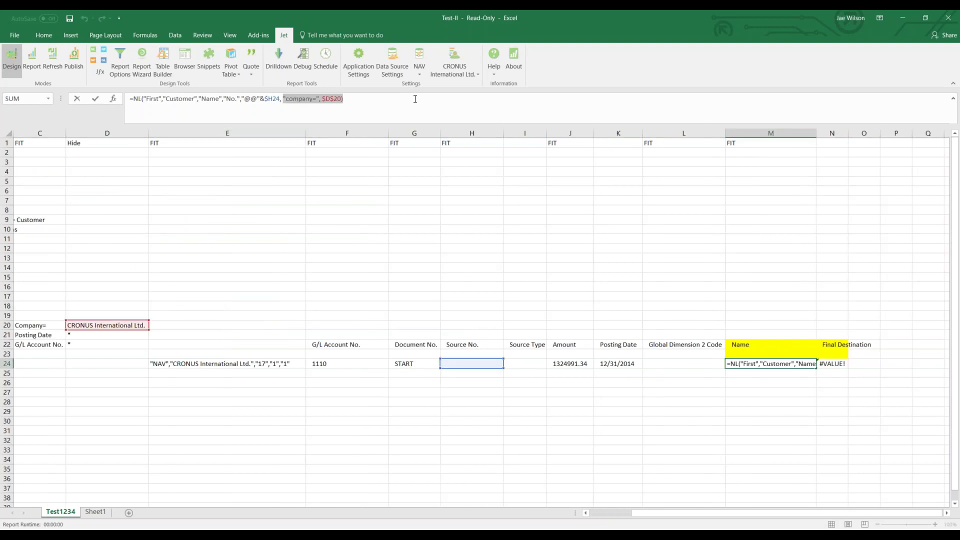
key(Tab)
drag(349, 98, 498, 105)
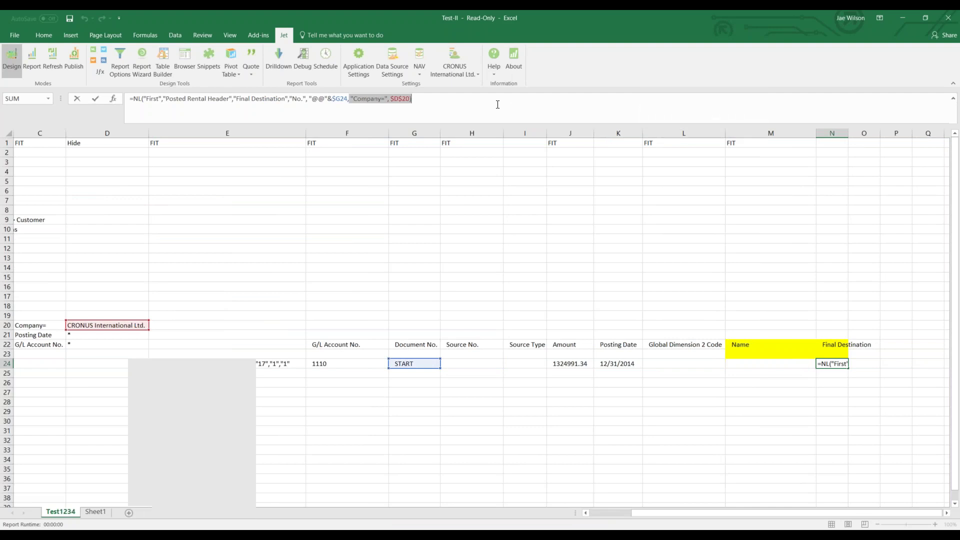
key(shift+Tab)
key(shift+Tab)
key(shift+Tab)
key(shift+Tab)
key(shift+Tab)
key(shift+Tab)
key(shift+Tab)
key(shift+Tab)
key(shift+Tab)
key(shift+Tab)
key(shift+Tab)
key(shift+Tab)
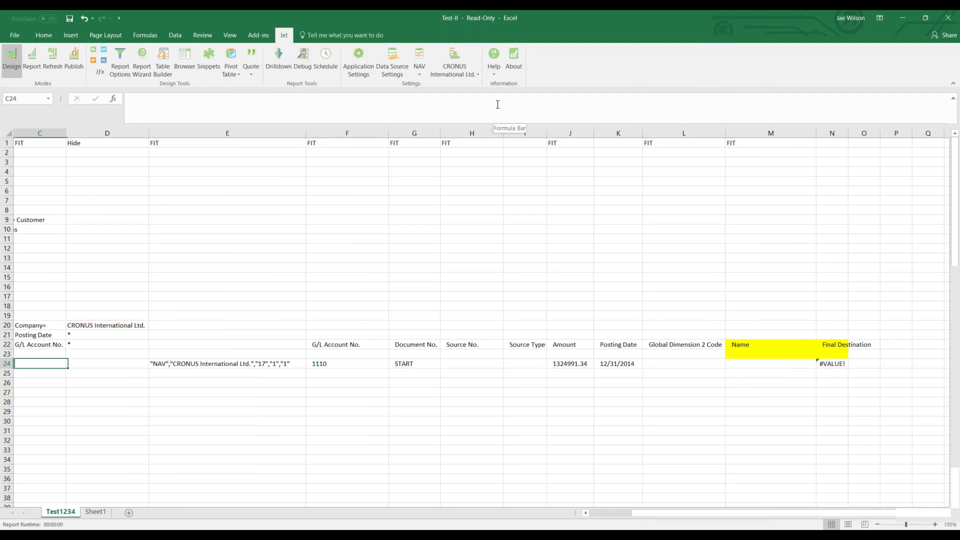
Enter the label Datasource= in C19 and the value NAV in D19, above Company=.
key(Right)
key(Right)
key(Up)
key(Up)
key(Up)
key(Up)
key(Left)
key(Up)
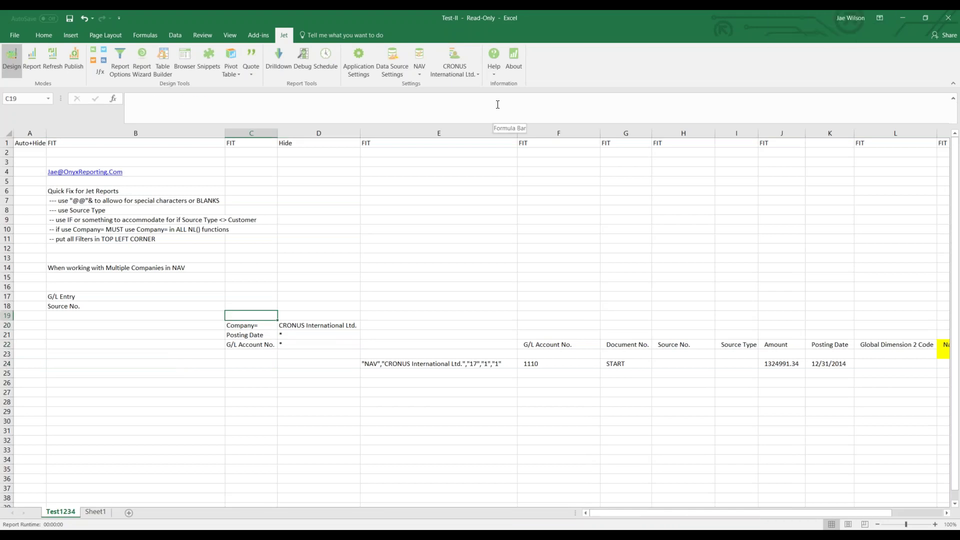
text(D)
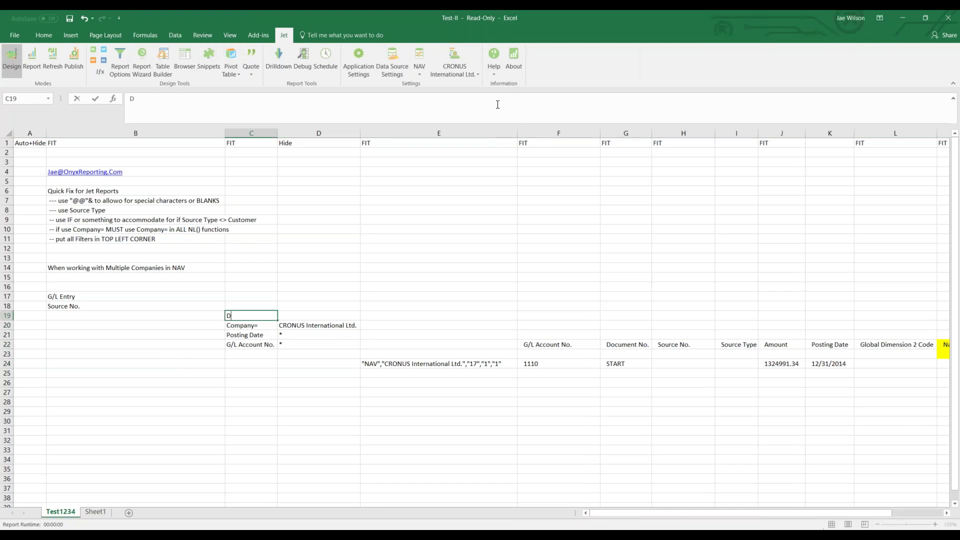
text(atasource=)
key(Tab)
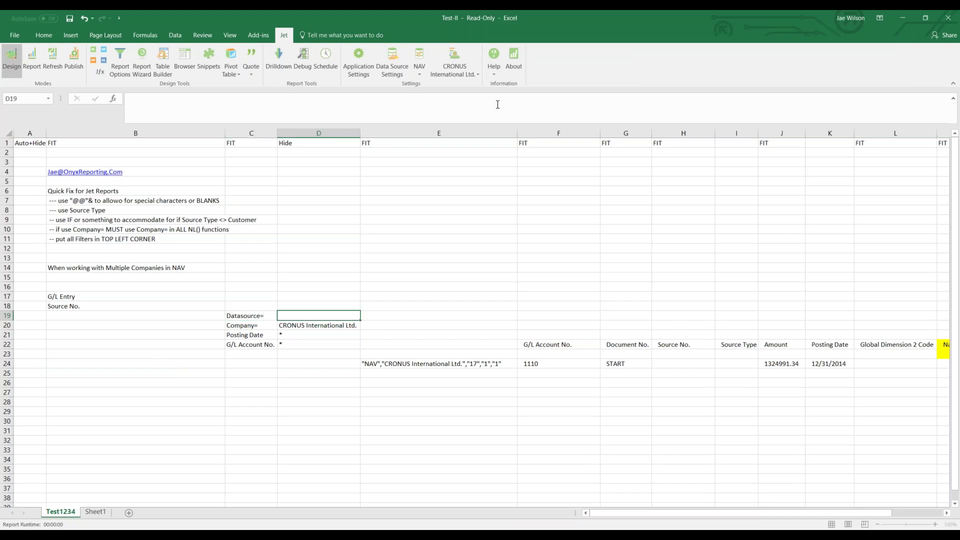
text(NAV)
key(Return)
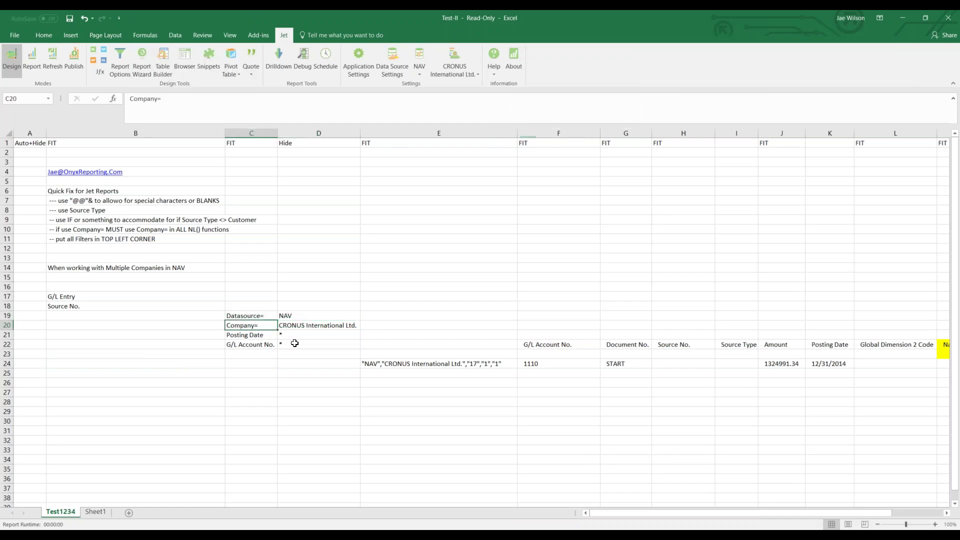
click(290, 317)
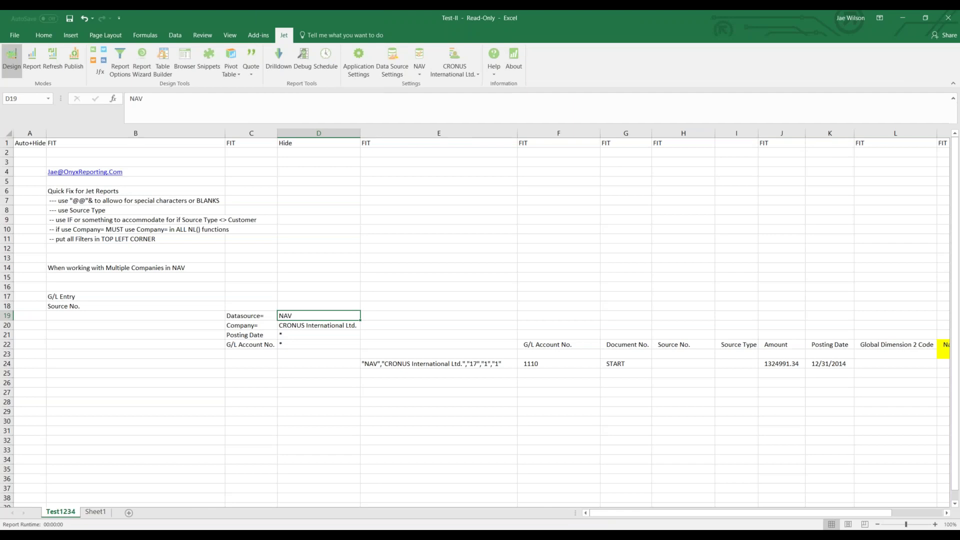
In E24's NL formula, replace Company= with Filters= pointing at the filter cells from C19.
click(396, 365)
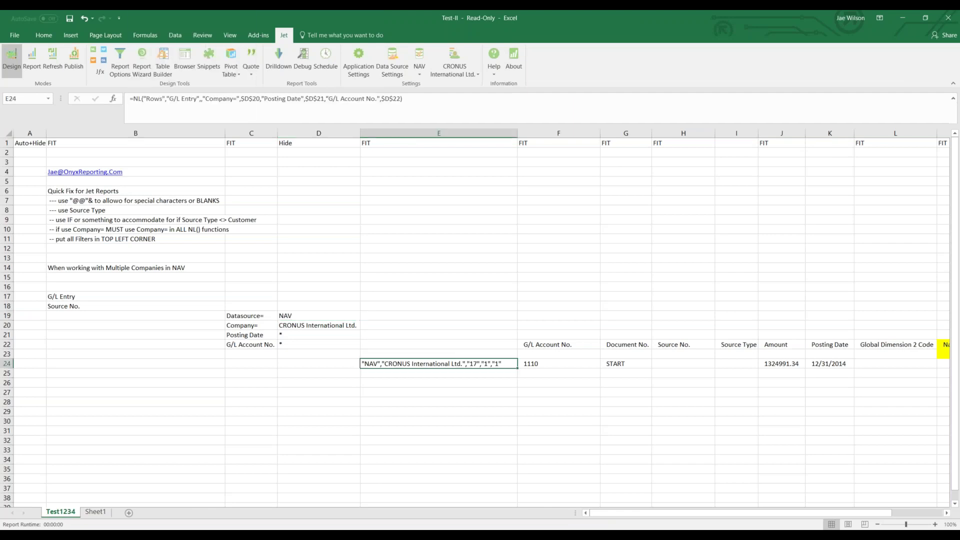
click(404, 99)
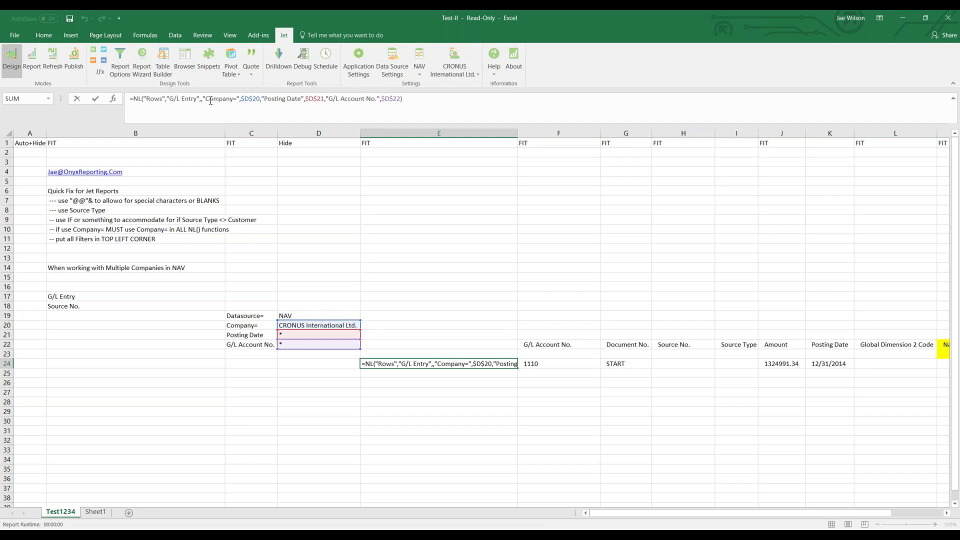
key(BackSpace)
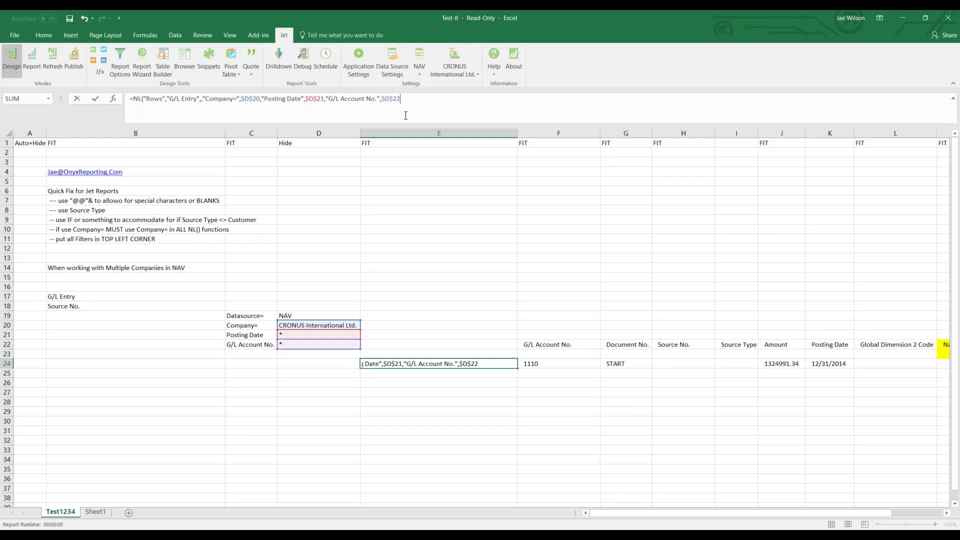
text(, Datasource=)
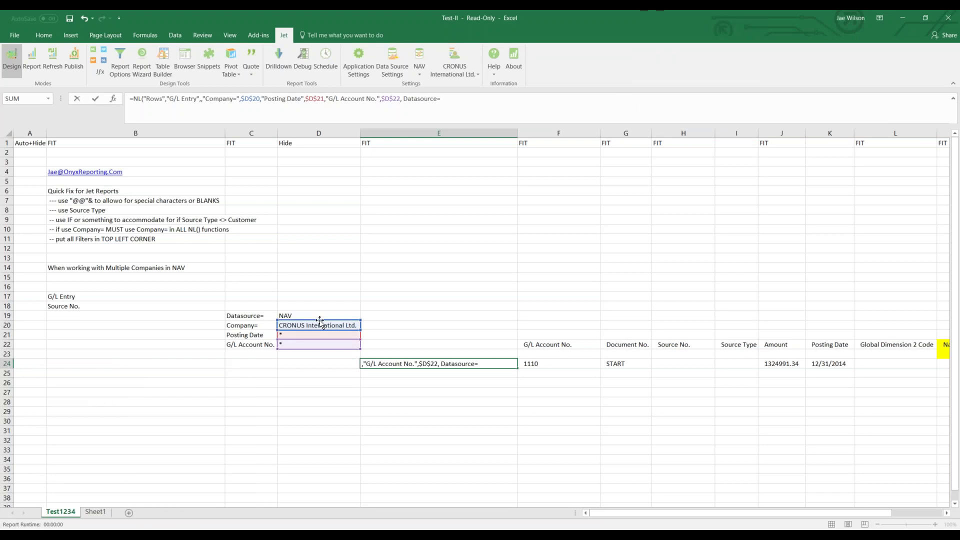
key(BackSpace)
key(BackSpace)
key(BackSpace)
key(BackSpace)
key(BackSpace)
key(BackSpace)
key(BackSpace)
key(BackSpace)
key(BackSpace)
key(BackSpace)
key(BackSpace)
key(BackSpace)
key(BackSpace)
text())
click(211, 100)
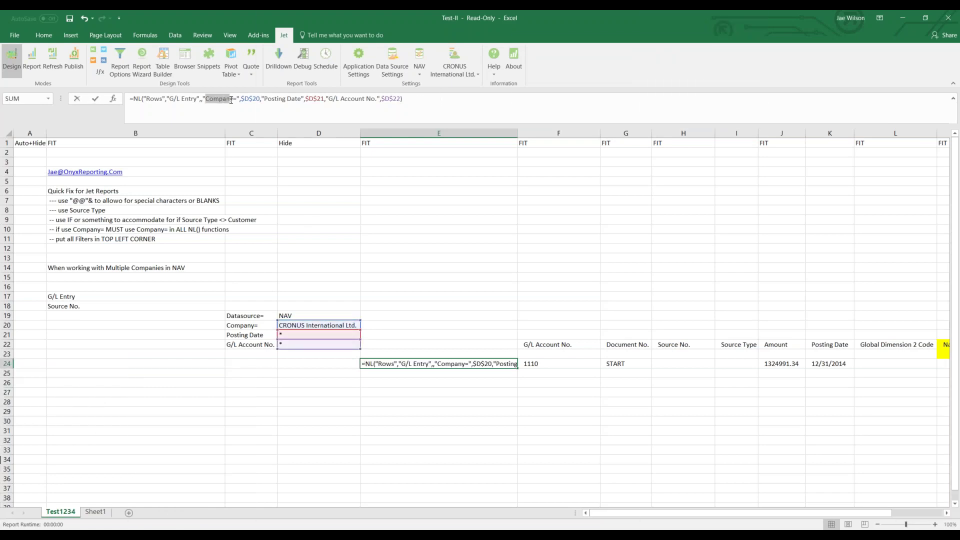
drag(231, 100, 237, 99)
text(Filt)
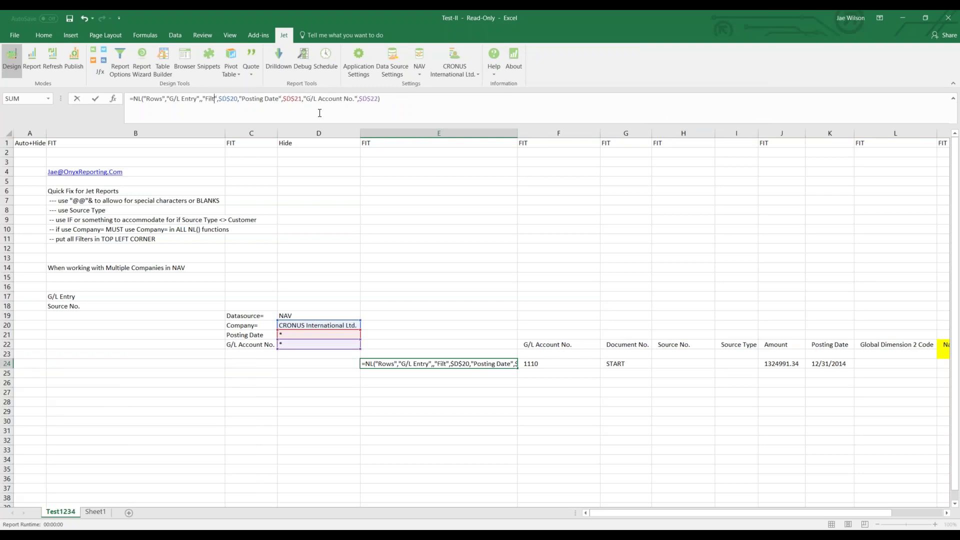
text(ers=)
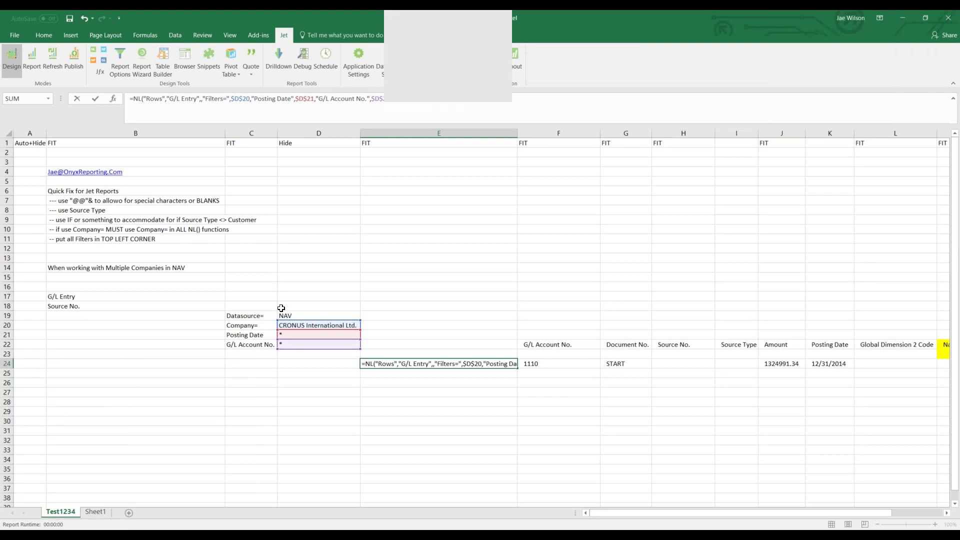
drag(256, 314, 249, 326)
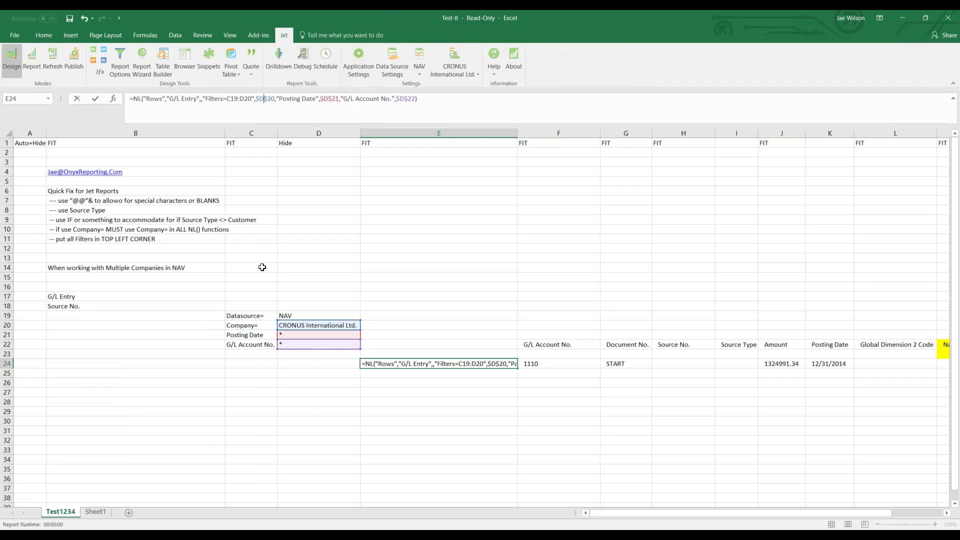
drag(275, 321, 322, 329)
key(Return)
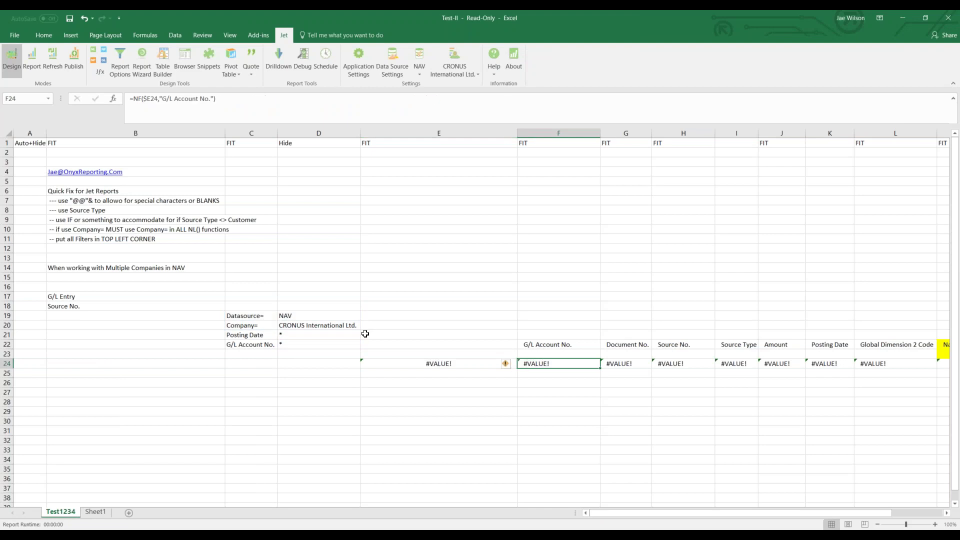
Debug the invalid field error and delete the stray C19:D20 text inside the quoted Filters=.
click(429, 364)
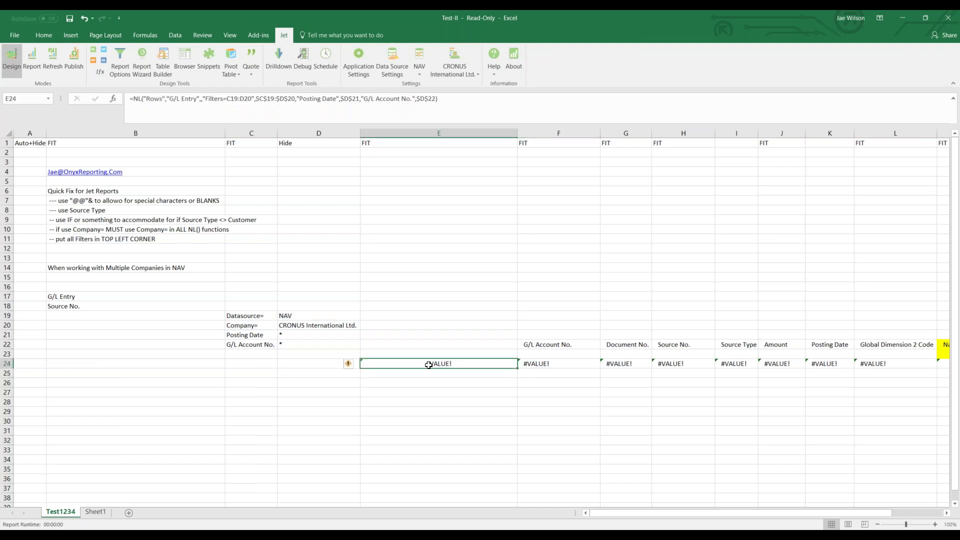
click(301, 65)
click(528, 292)
click(297, 99)
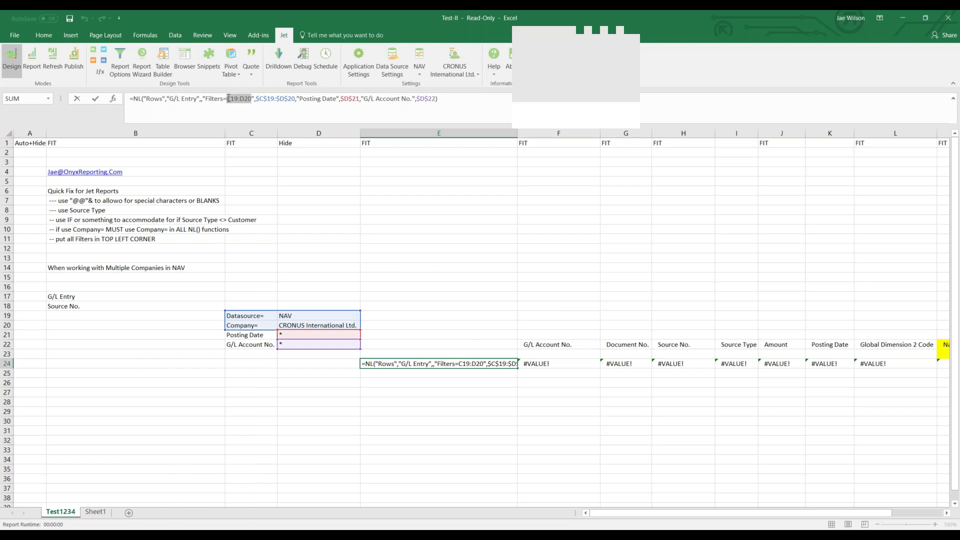
key(Delete)
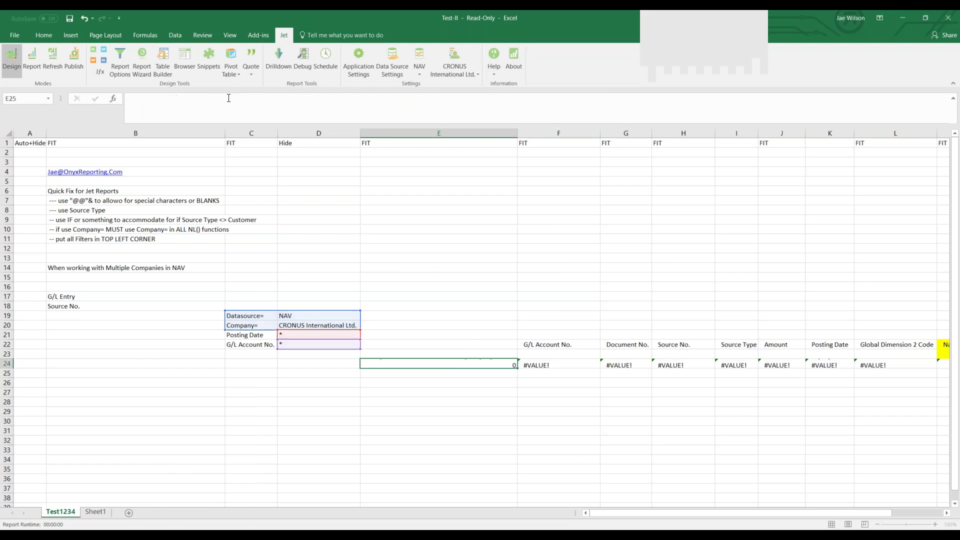
key(Return)
Remove the separate Posting Date and G/L Account No. filters and extend Filters= to $C$19:$D$22.
key(F2)
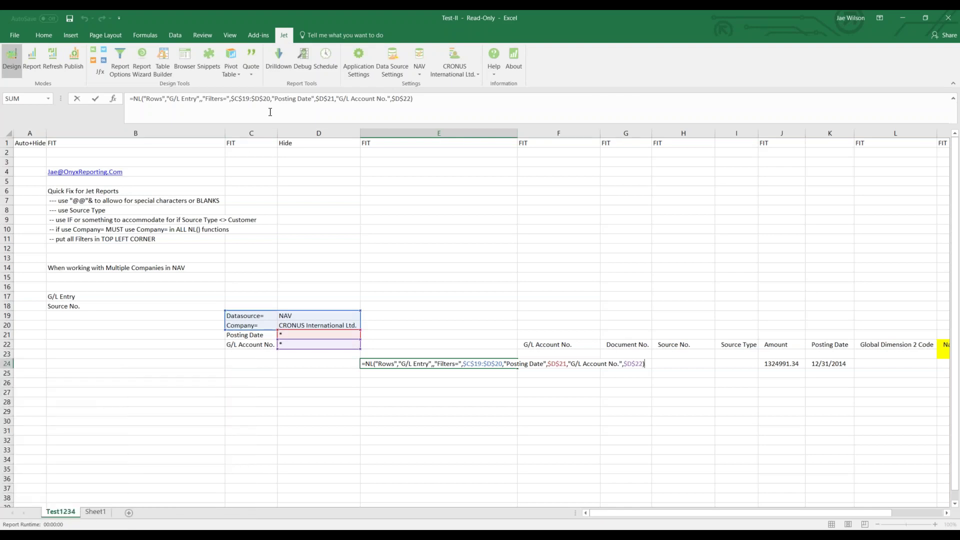
drag(272, 97, 413, 98)
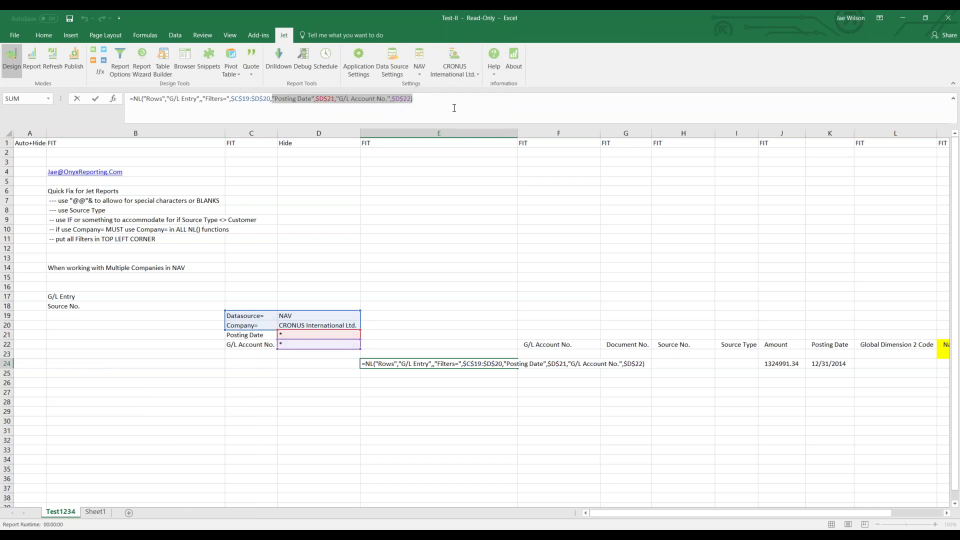
key(BackSpace)
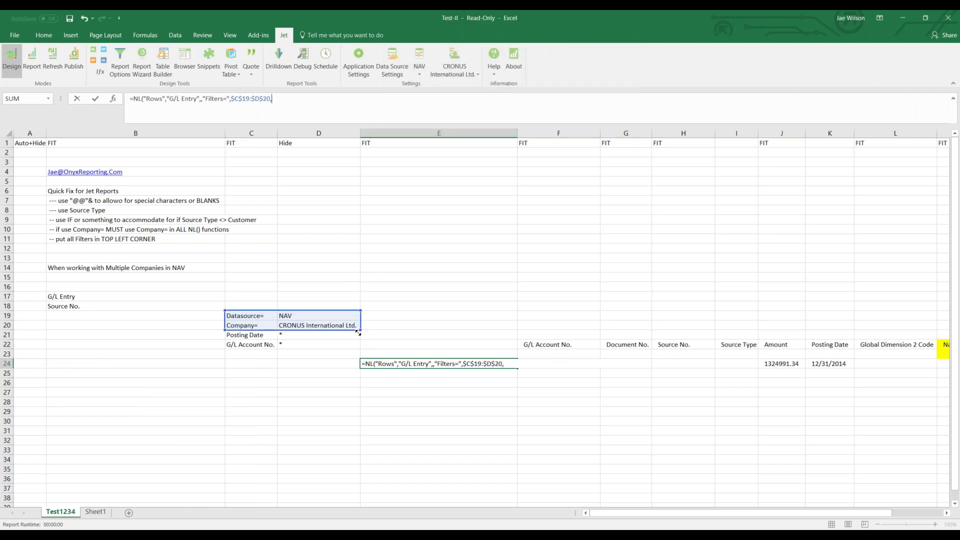
drag(357, 324, 357, 346)
text())
key(ctrl+Return)
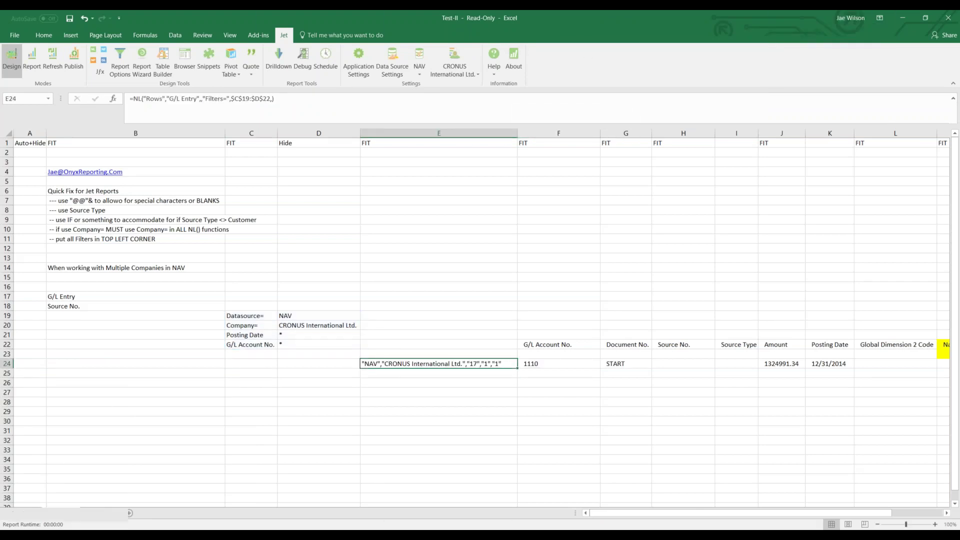
key(F2)
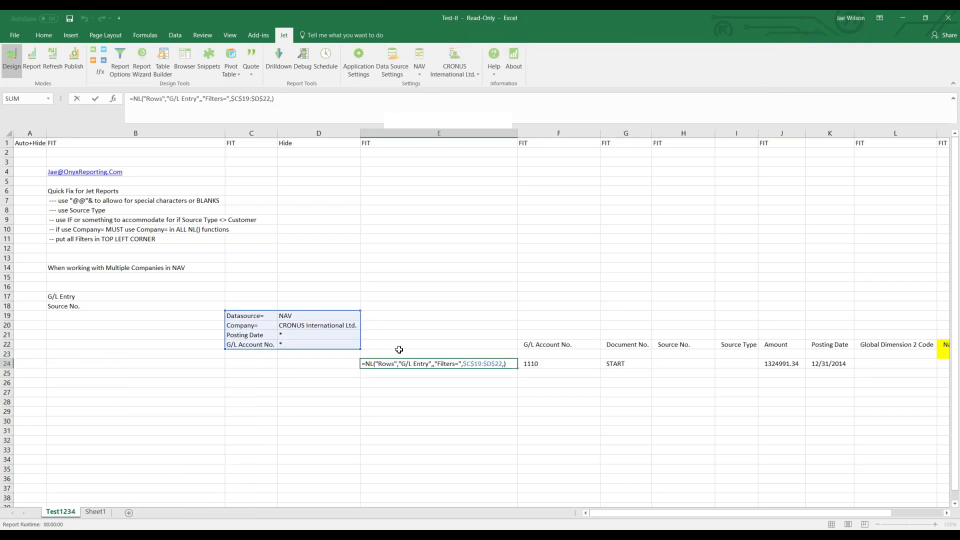
key(Escape)
key(Right)
key(Right)
key(Right)
key(Right)
key(Right)
key(Right)
key(Right)
key(Right)
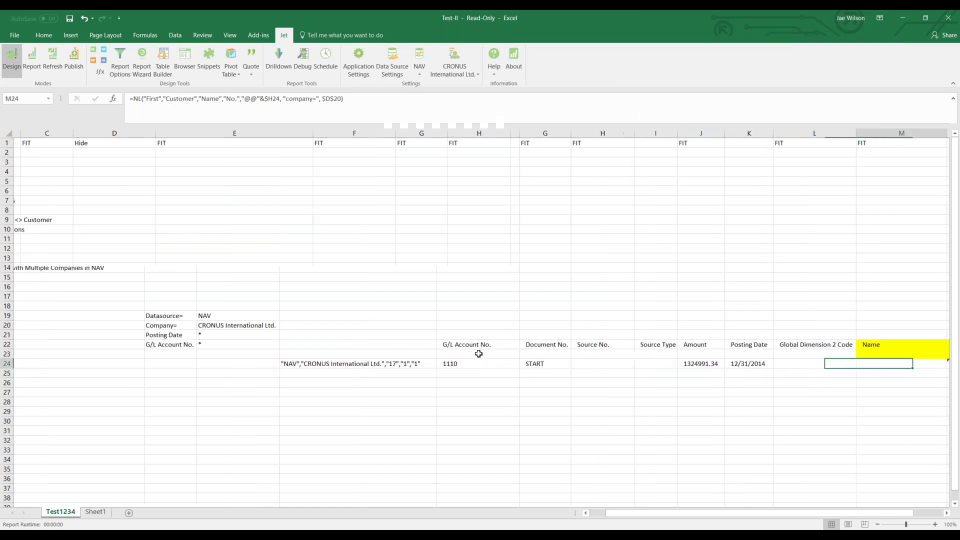
Change the Name formula in M24 from company= to filters= using the top-left filter cells.
double_click(293, 99)
text(filters)
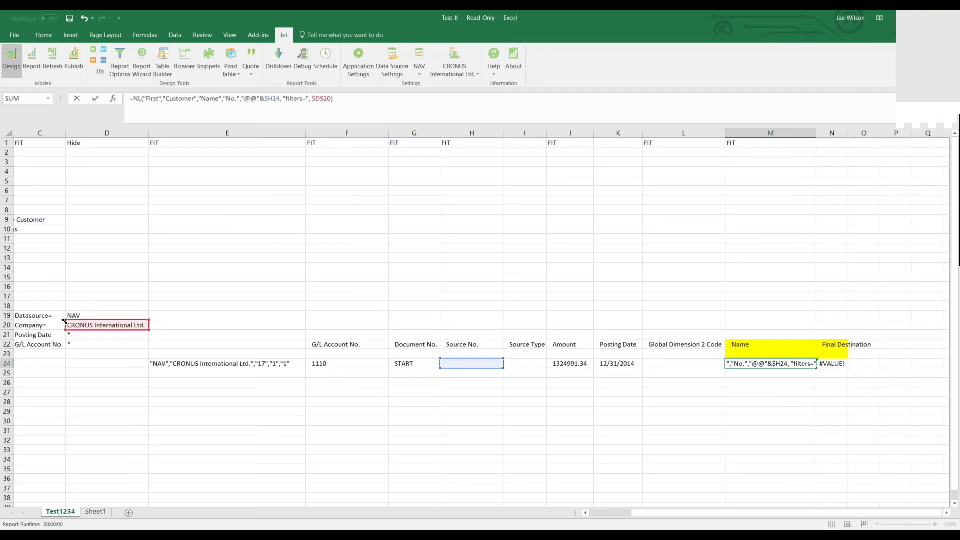
drag(75, 316, 75, 325)
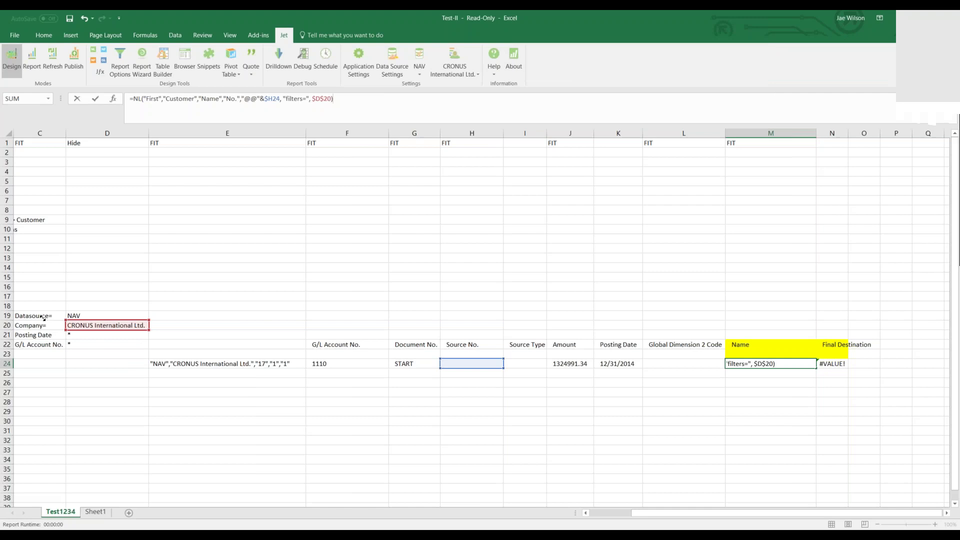
key(Tab)
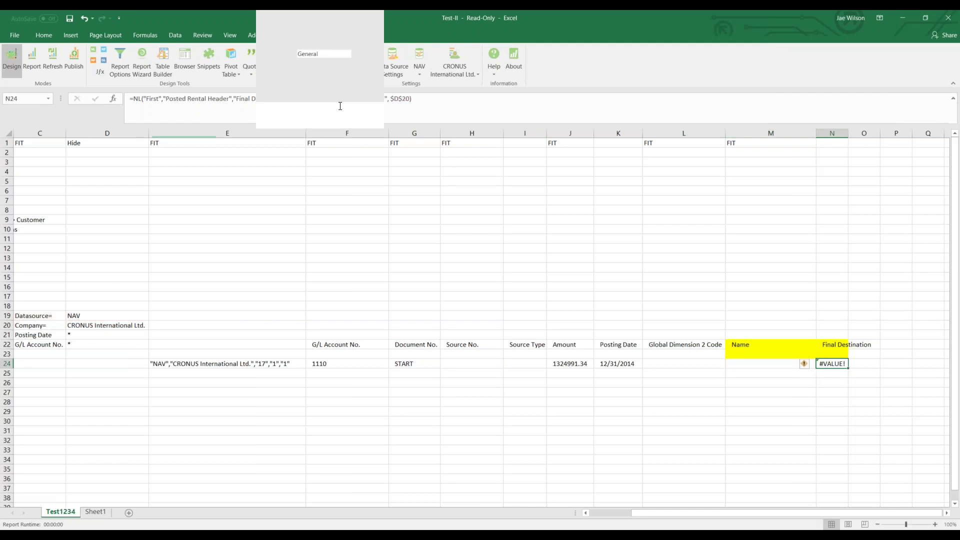
Replace Company with Filters in the N24 Final Destination formula, referencing the C19:D20 filter cells.
click(375, 99)
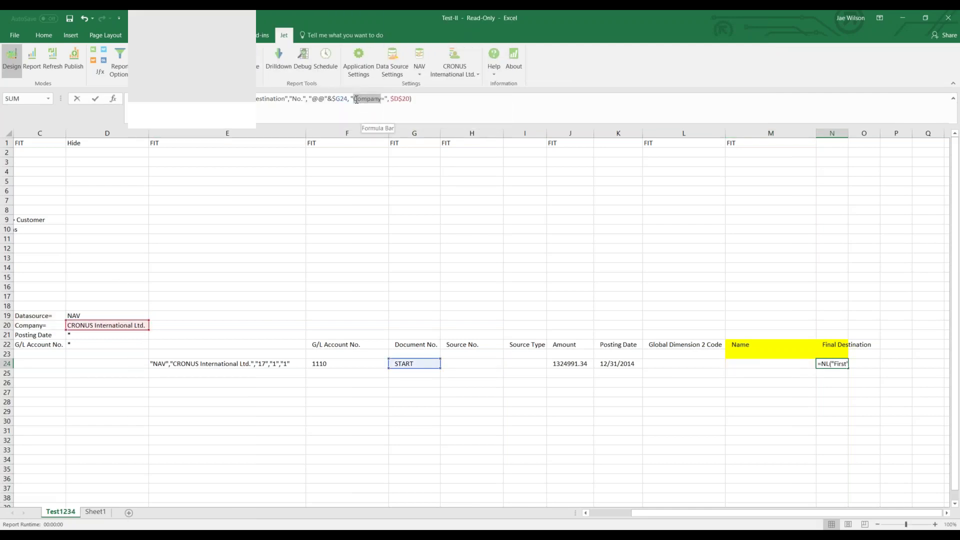
double_click(375, 99)
key(BackSpace)
text(Fil)
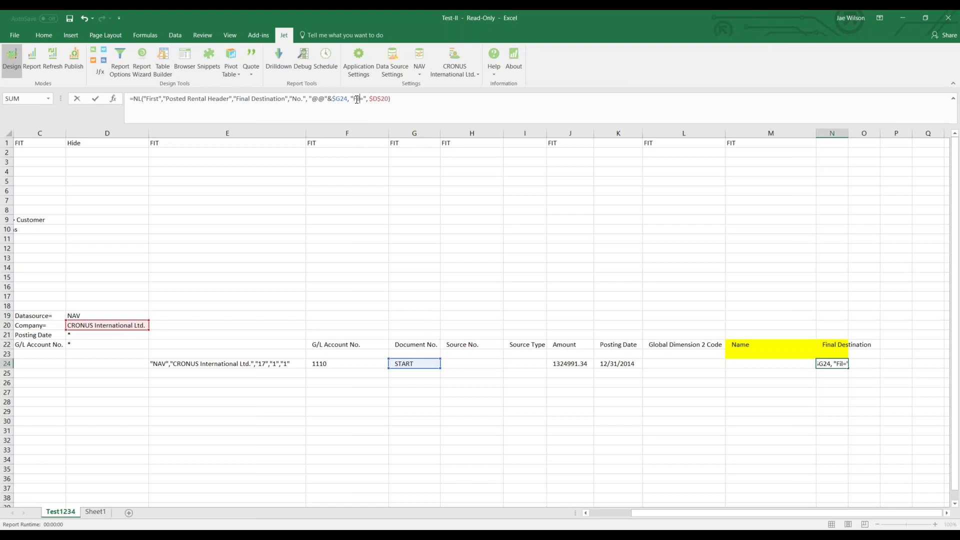
text(ters)
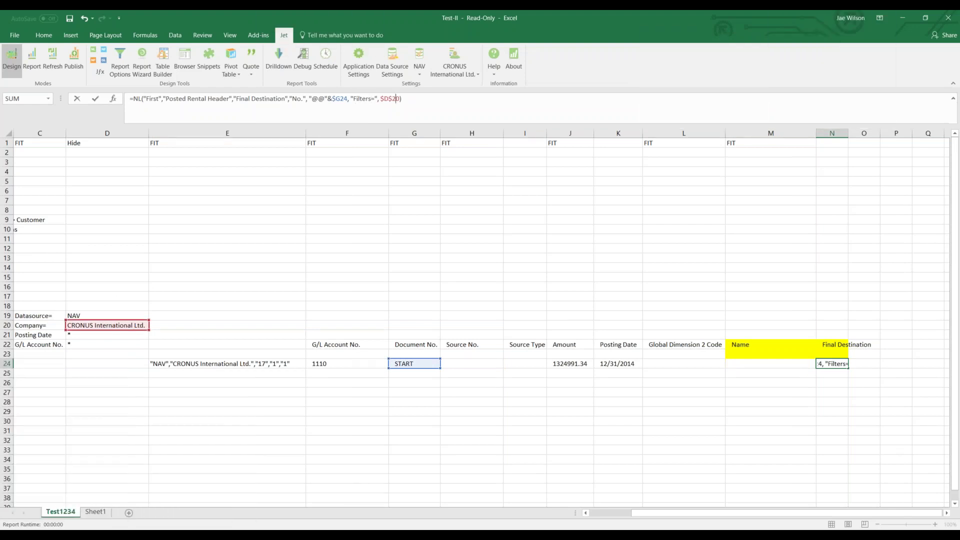
drag(65, 321, 30, 314)
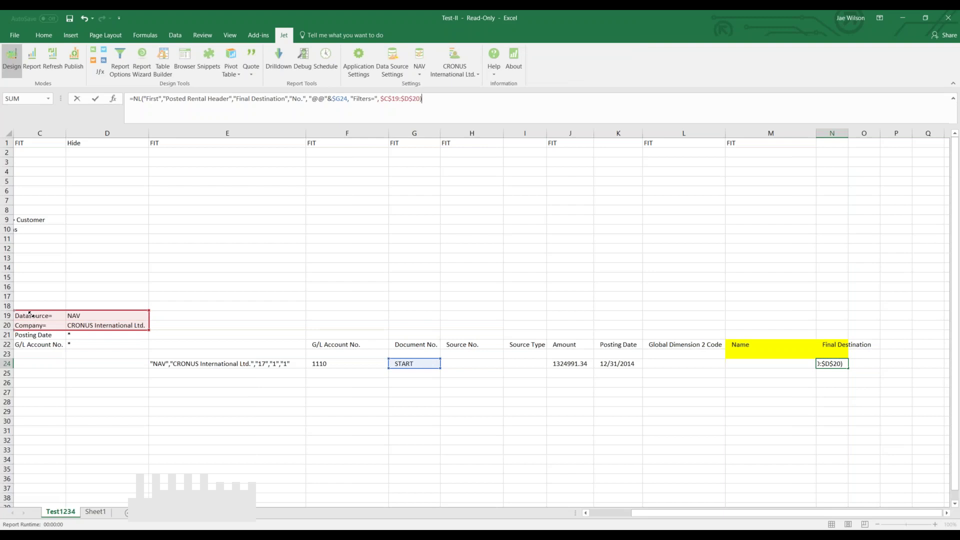
click(243, 365)
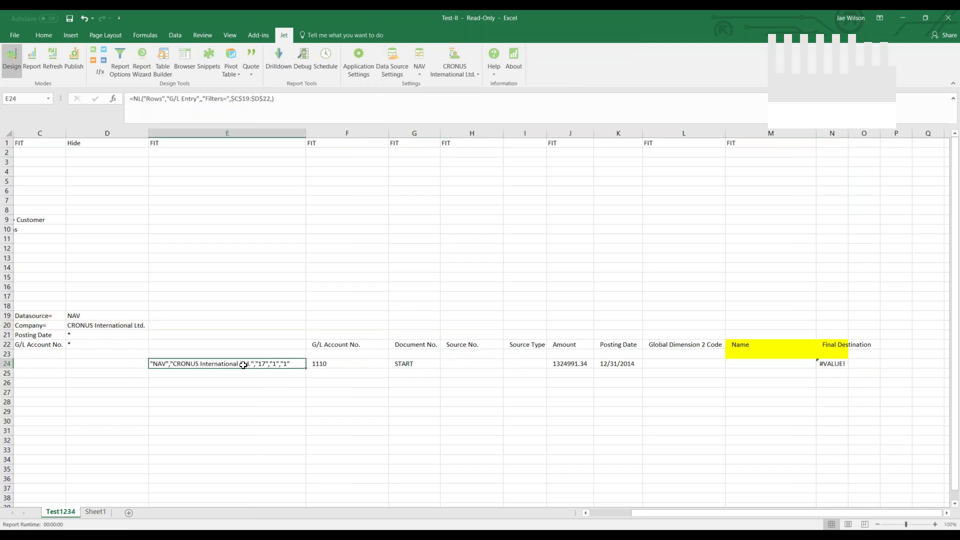
scroll(243, 364, left, 3)
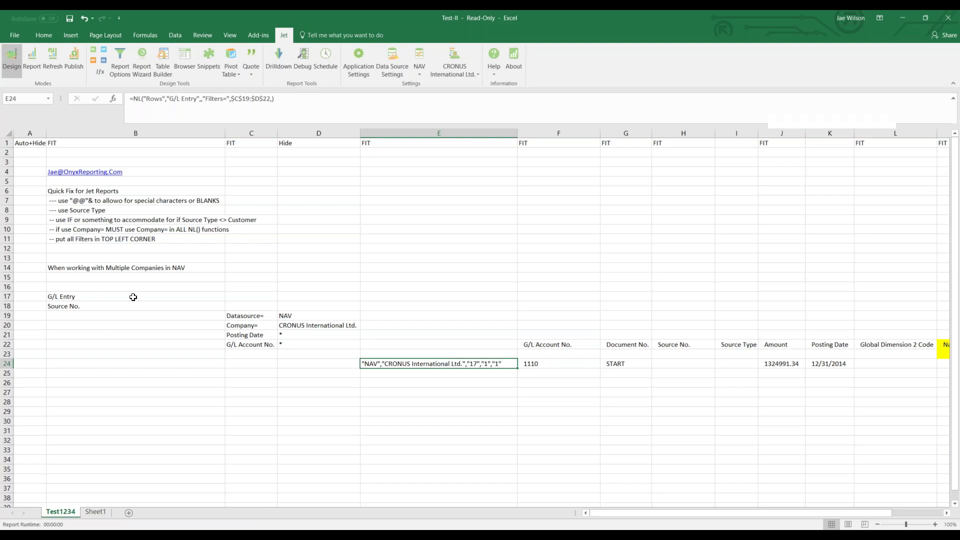
click(152, 231)
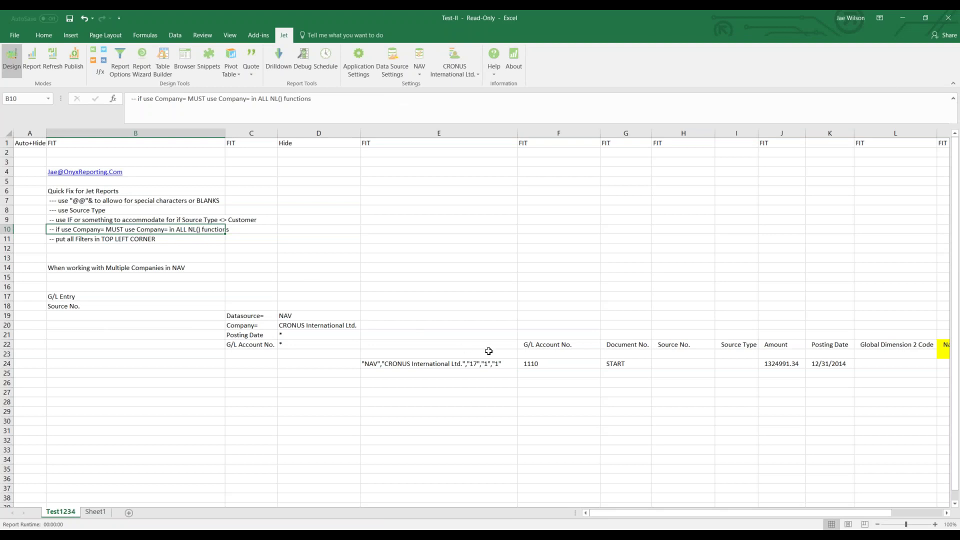
Re-enter the Customer Name NL lookup formula in M24.
click(590, 364)
click(620, 364)
click(689, 362)
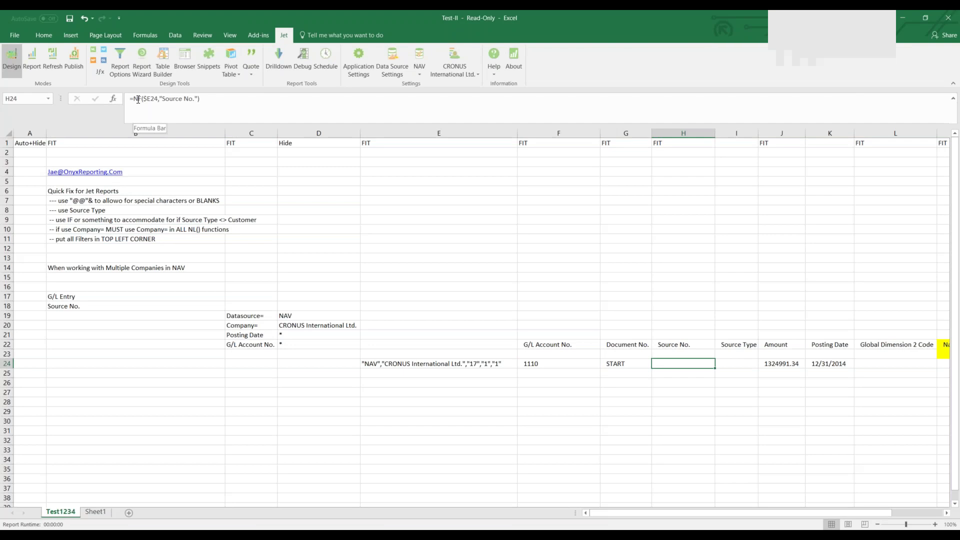
drag(133, 98, 221, 99)
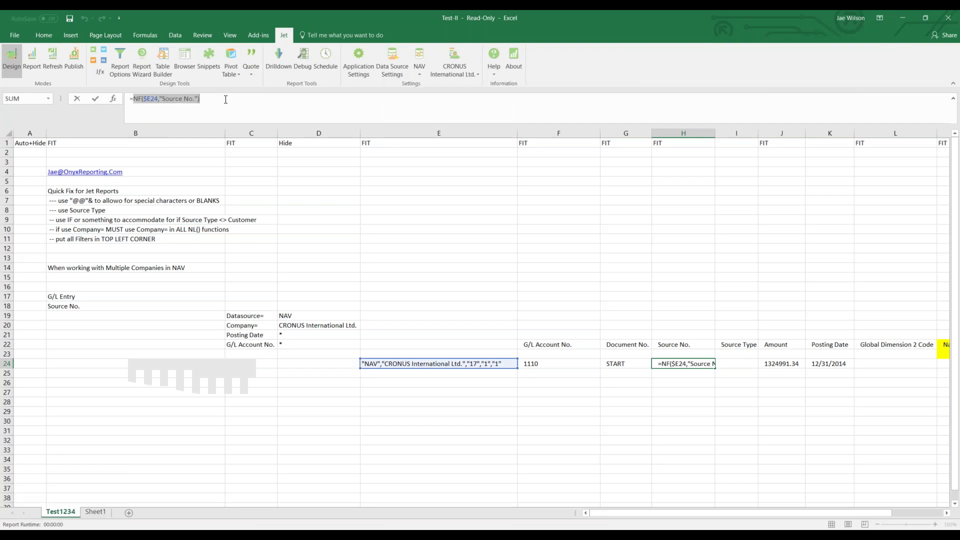
key(Escape)
key(Right)
key(Right)
key(Right)
key(Right)
key(Right)
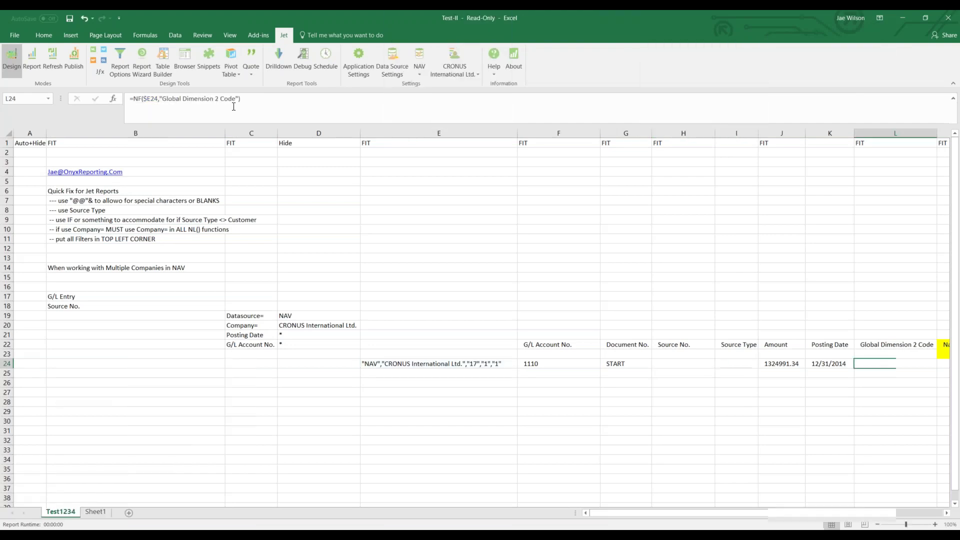
text(=)
text(NL("First","Customer","Name","No.","@@"&$H24, "filters=", $C$19:$D$20))
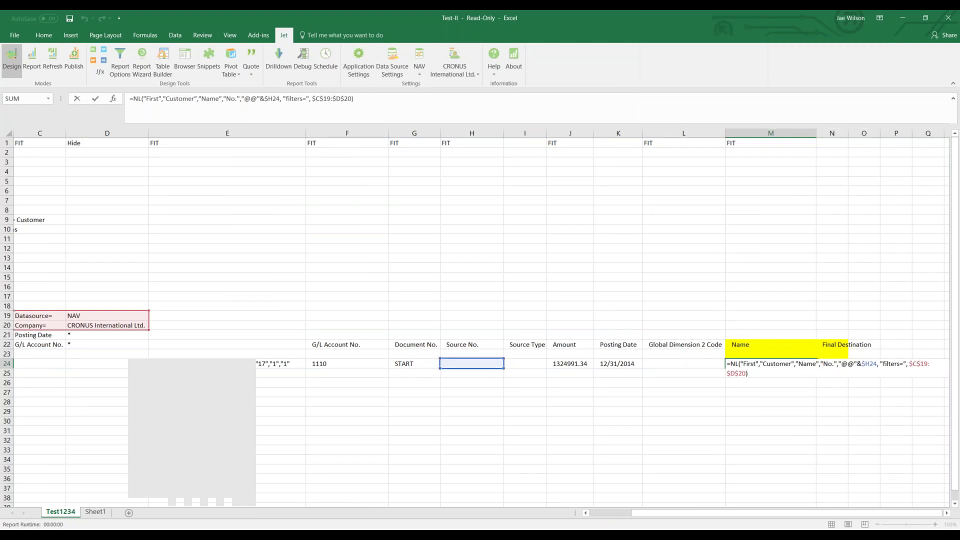
key(ctrl+Return)
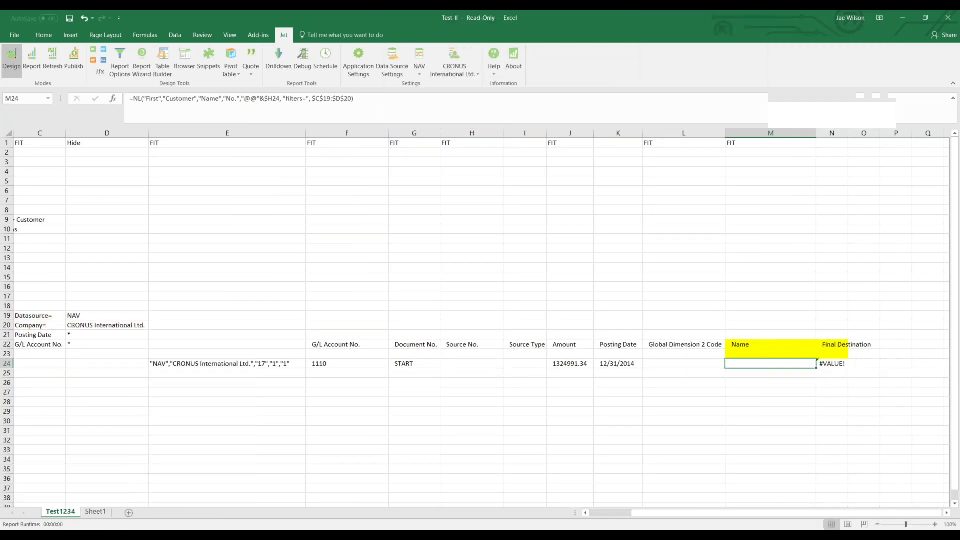
Review E24's G/L Entry Rows formula using Filters=$C$19:$D$22 without changing it.
key(Left)
key(Left)
key(Left)
key(Left)
key(Left)
key(Left)
key(Left)
key(Left)
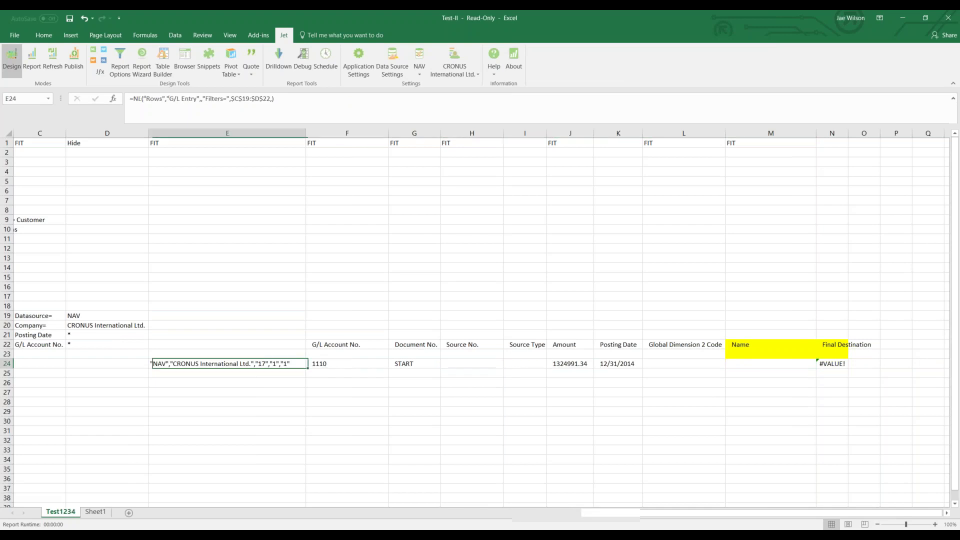
key(Left)
key(Left)
key(Left)
key(Right)
key(Right)
key(Right)
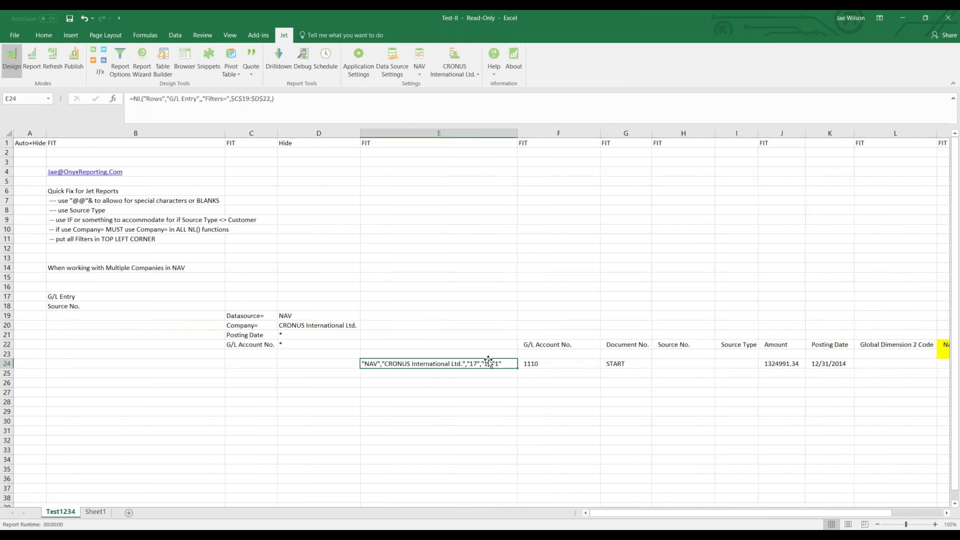
drag(134, 99, 206, 102)
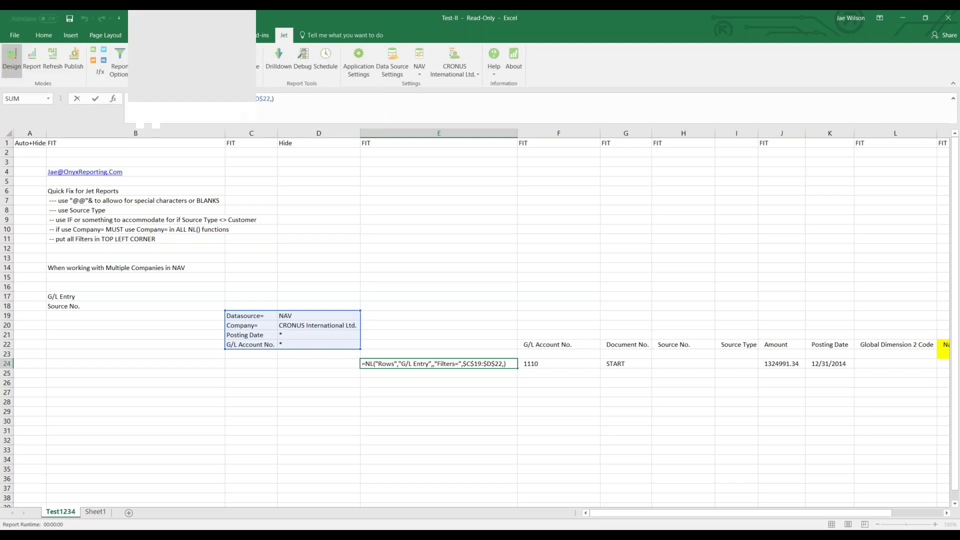
key(Escape)
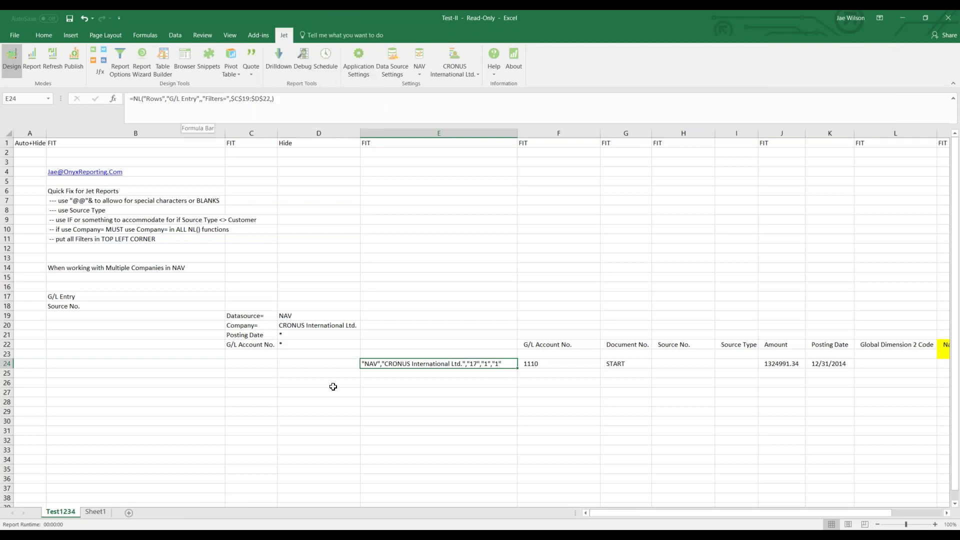
click(544, 365)
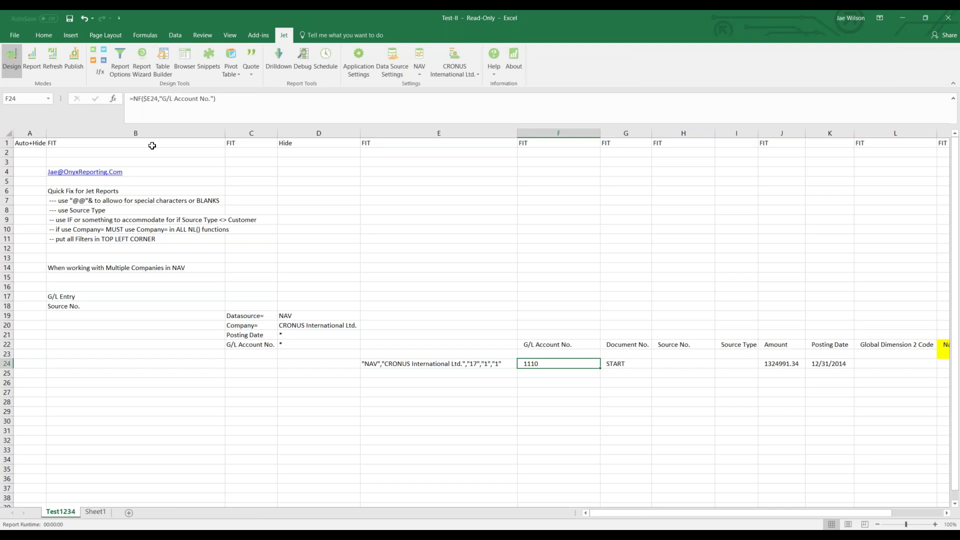
click(153, 99)
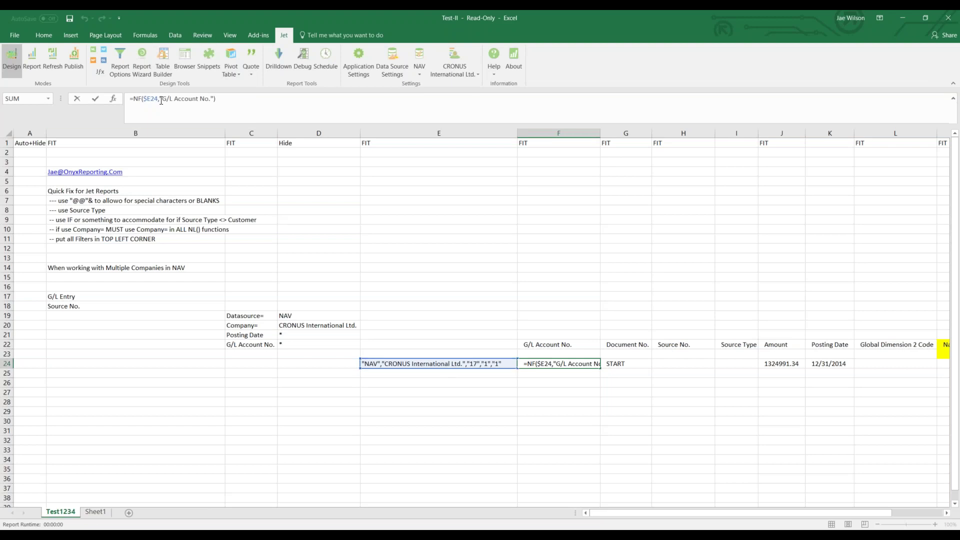
drag(159, 99, 221, 100)
click(554, 368)
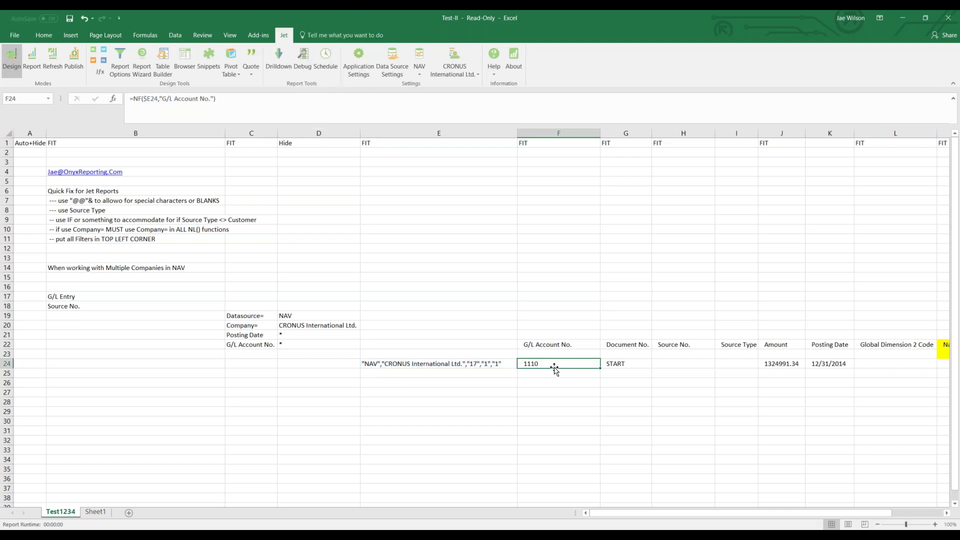
click(289, 116)
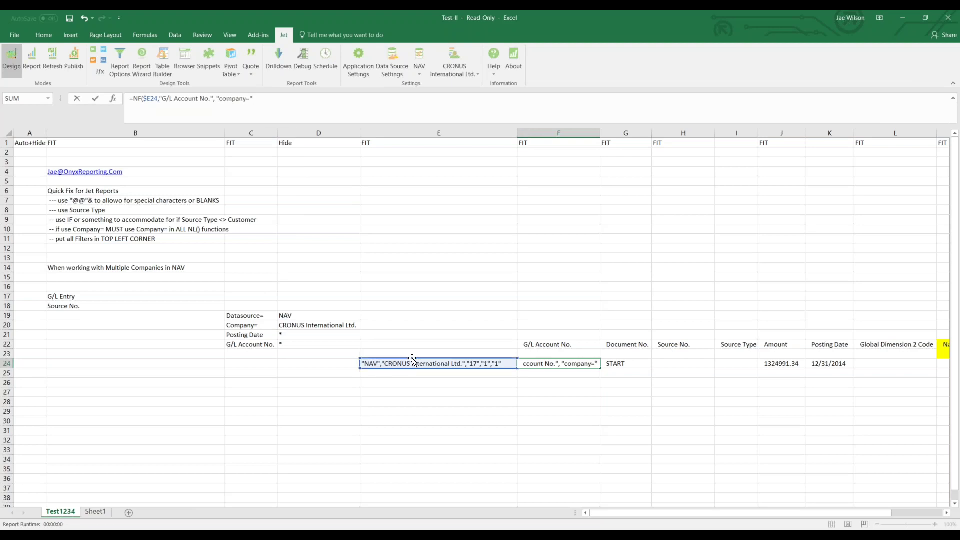
key(Escape)
key(Right)
key(Right)
key(Right)
key(Right)
key(Right)
key(Right)
key(Right)
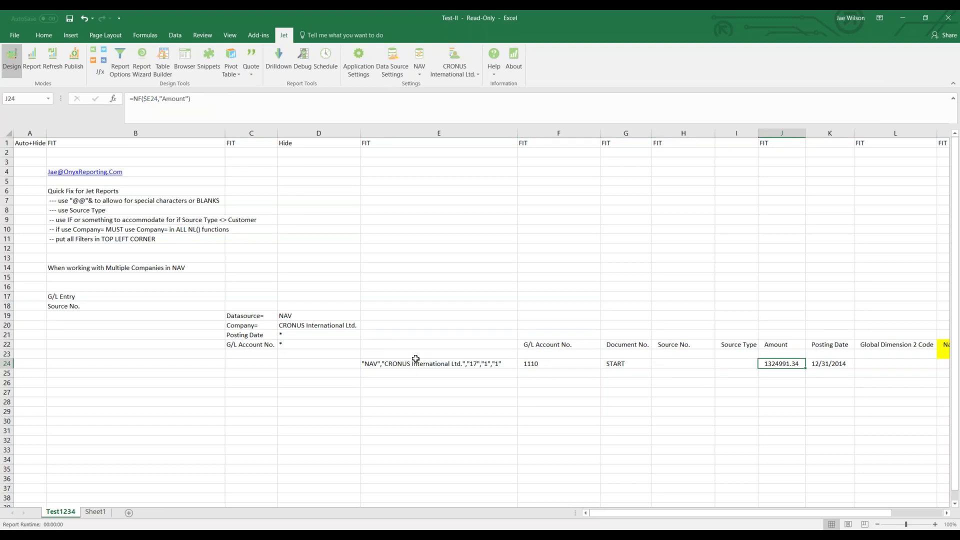
click(151, 103)
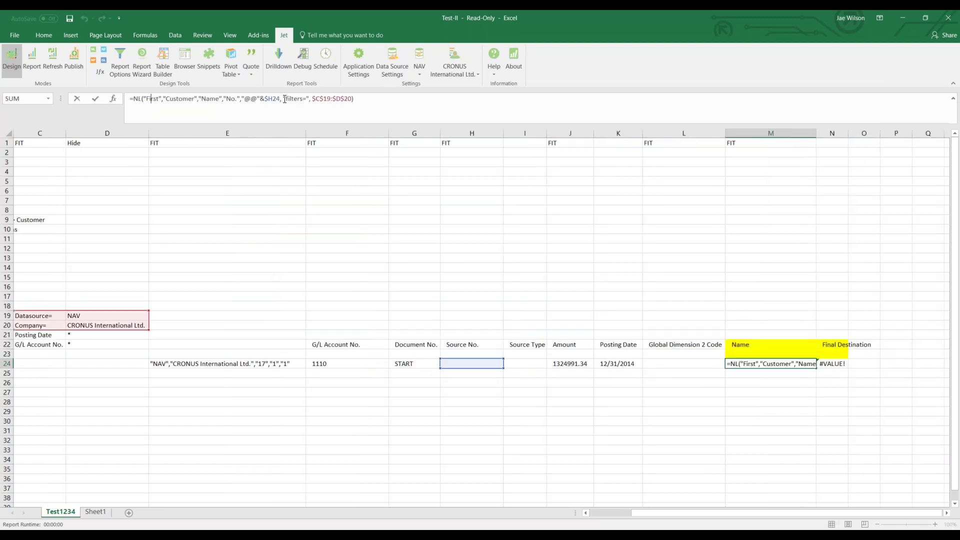
drag(284, 98, 501, 112)
key(BackSpace)
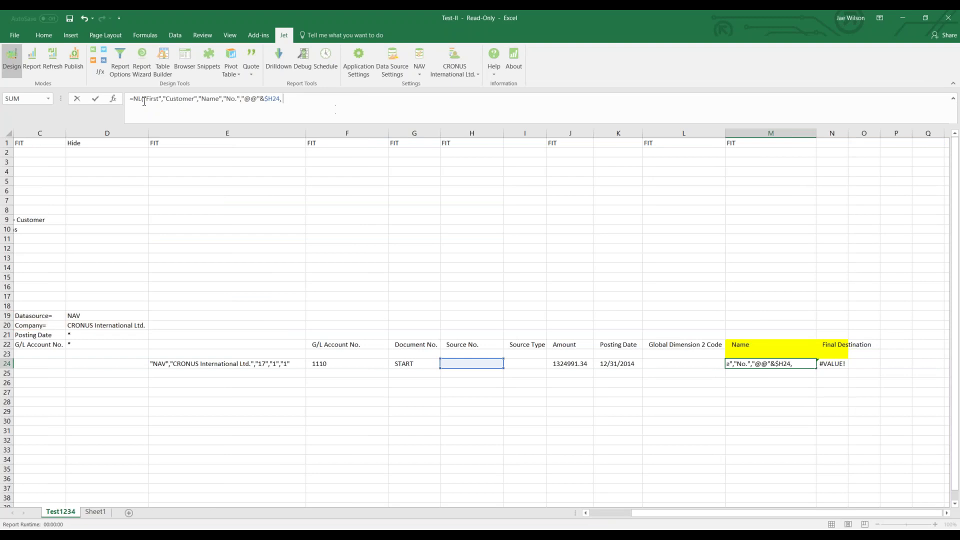
double_click(210, 99)
click(302, 109)
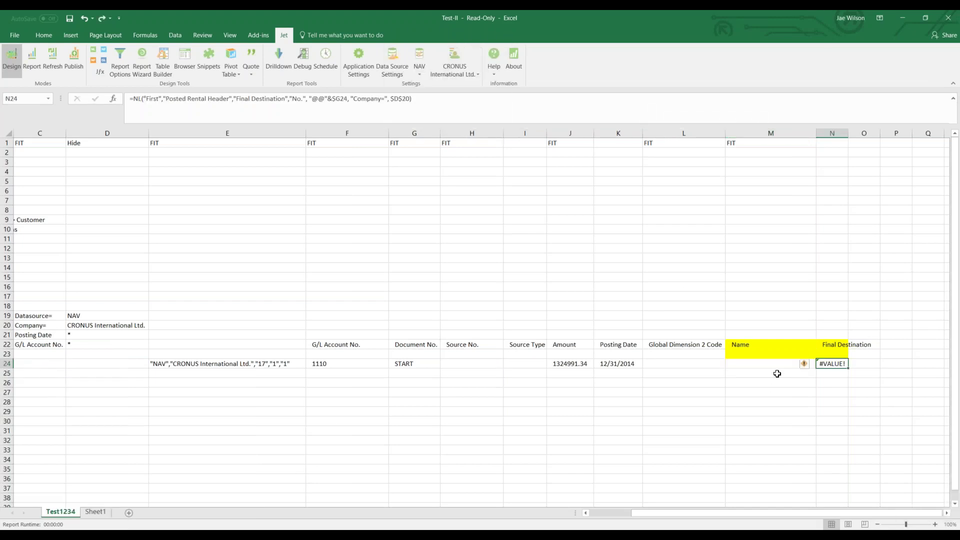
click(776, 366)
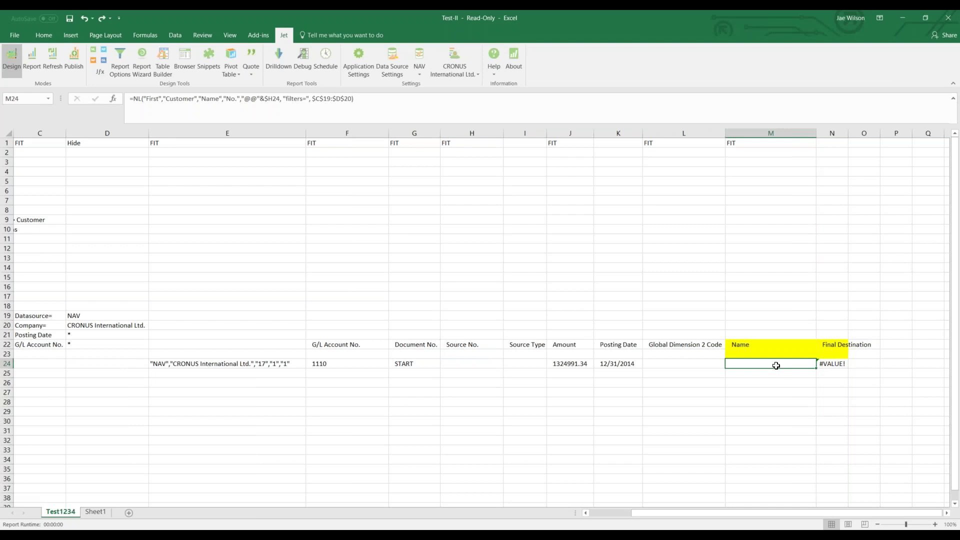
click(280, 361)
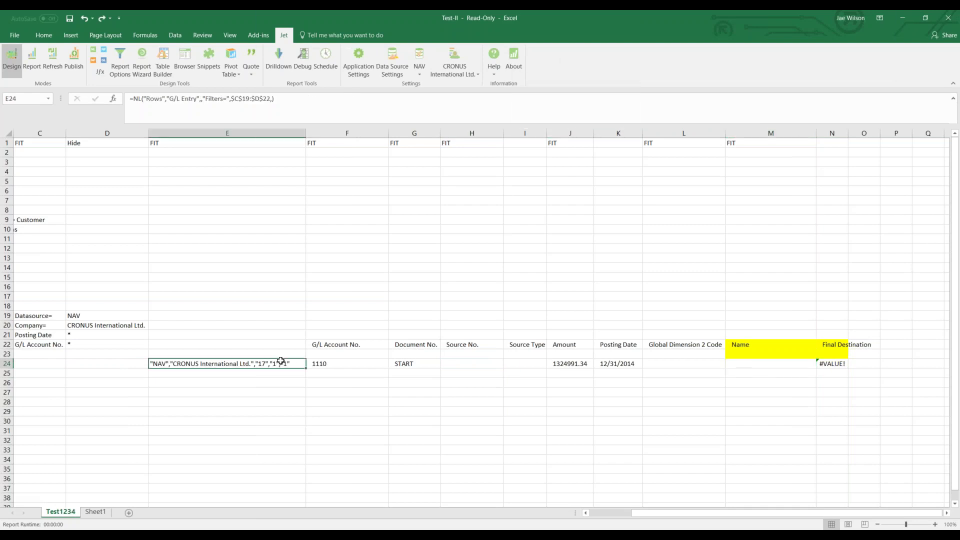
Return to the top of the sheet and select the Quick Fix tips in B7:C12.
key(Home)
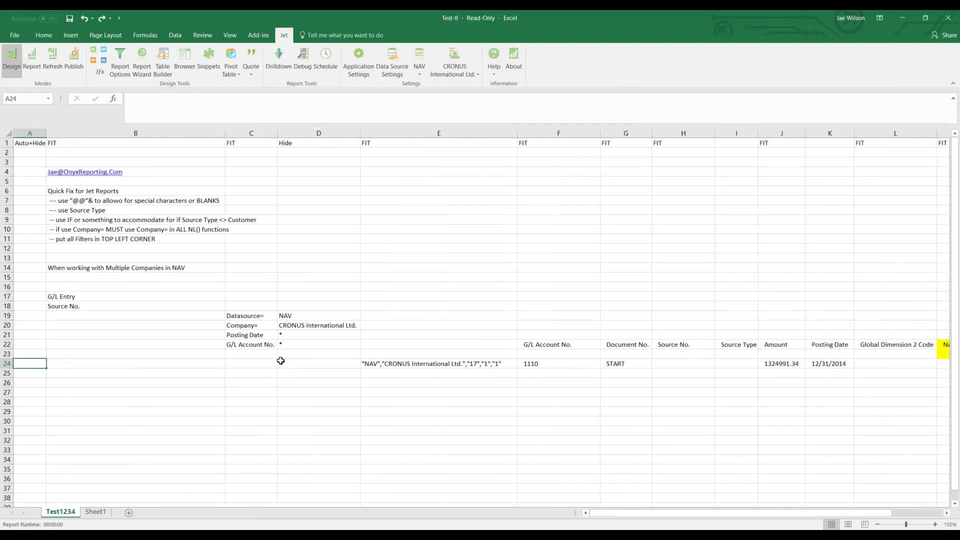
click(943, 364)
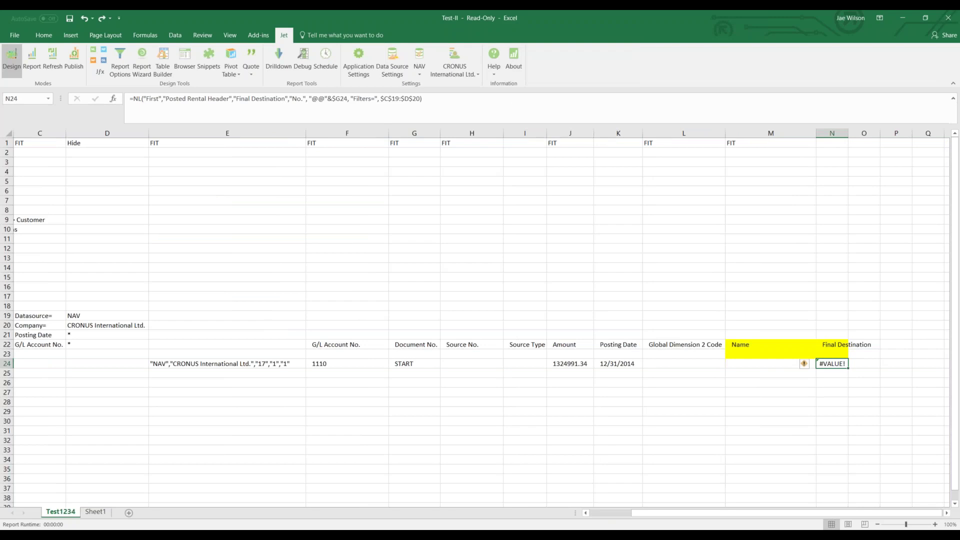
key(ctrl+Left)
key(ctrl+Left)
key(ctrl+Left)
key(ctrl+Left)
key(ctrl+Left)
key(ctrl+Home)
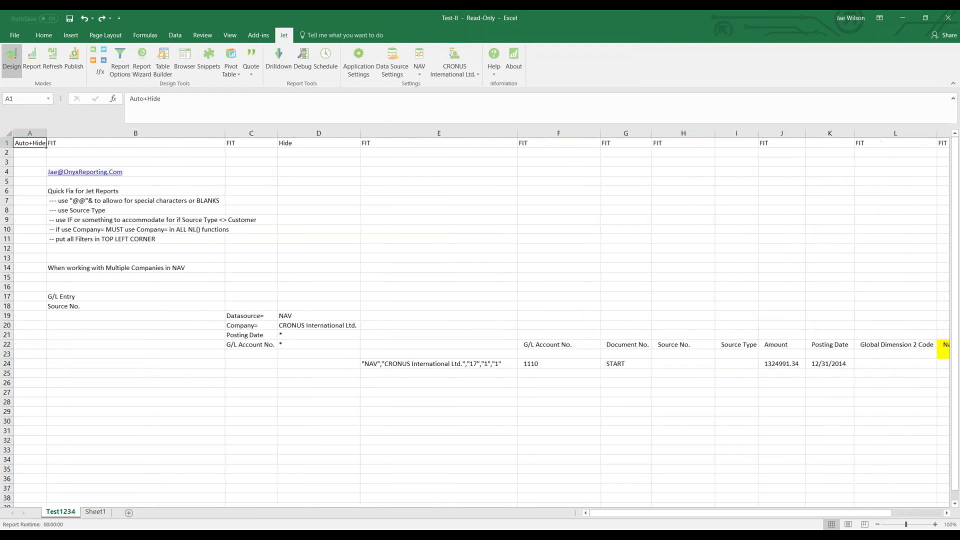
click(203, 174)
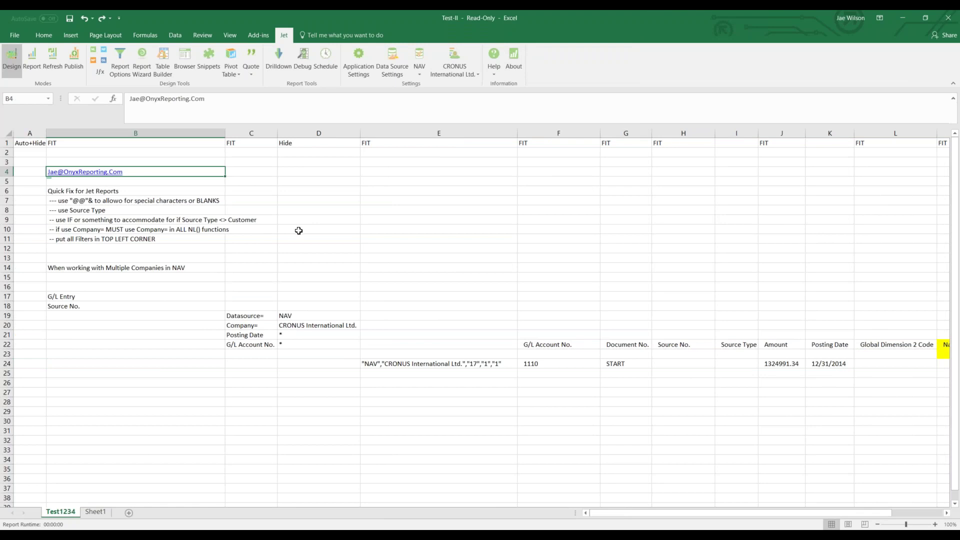
drag(172, 204, 246, 244)
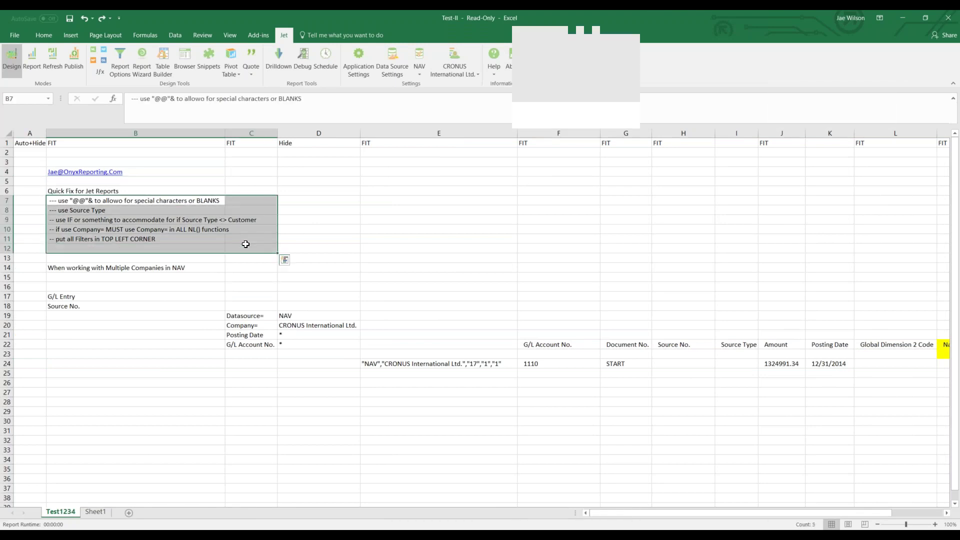